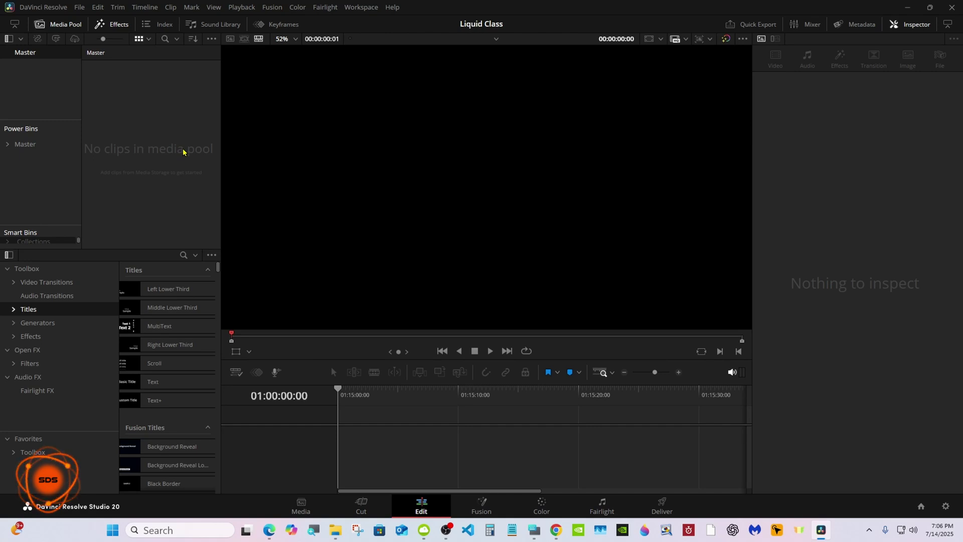
- Create a new Fusion Composition clip in the empty media pool with default settings
right_click(183, 152)
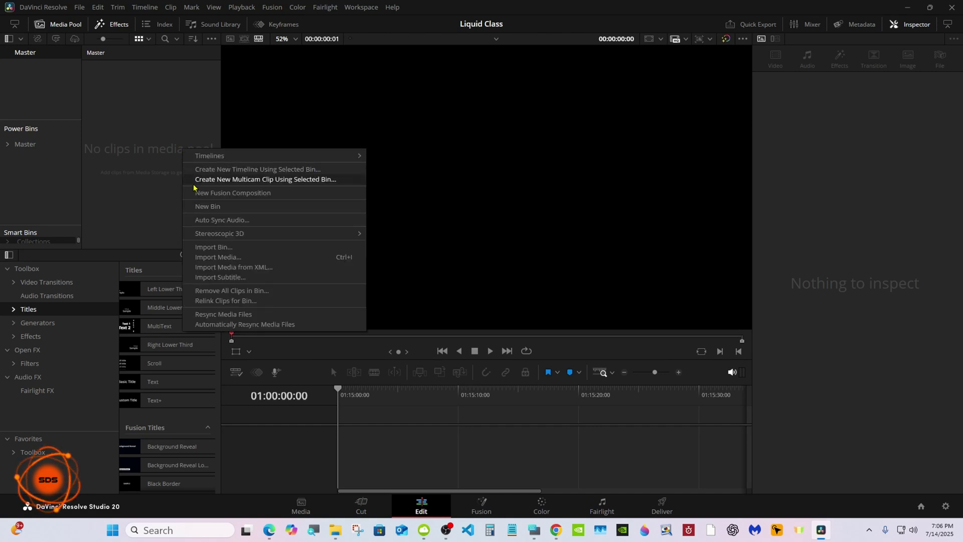
click(234, 193)
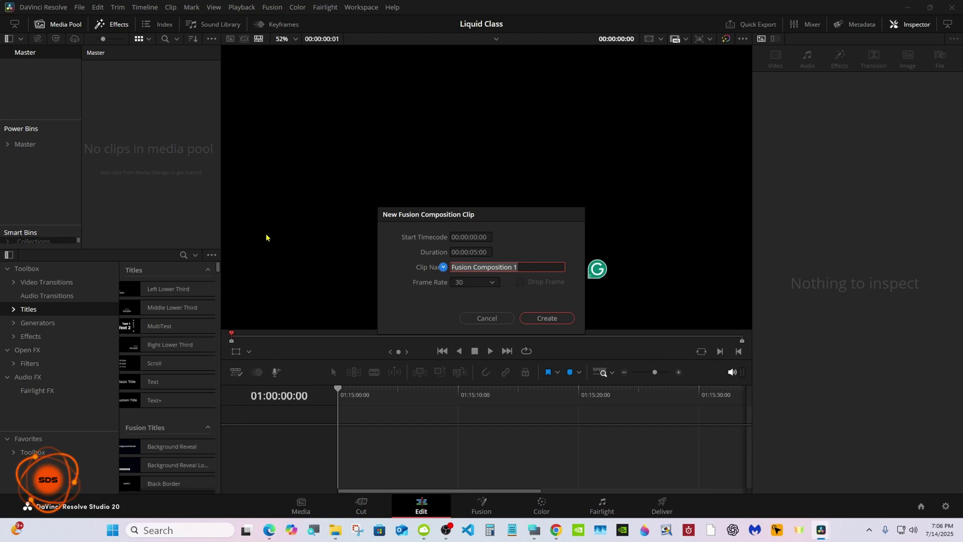
click(543, 318)
- Place the composition clip on a new timeline and open it on the Fusion page
drag(119, 81, 284, 188)
click(481, 506)
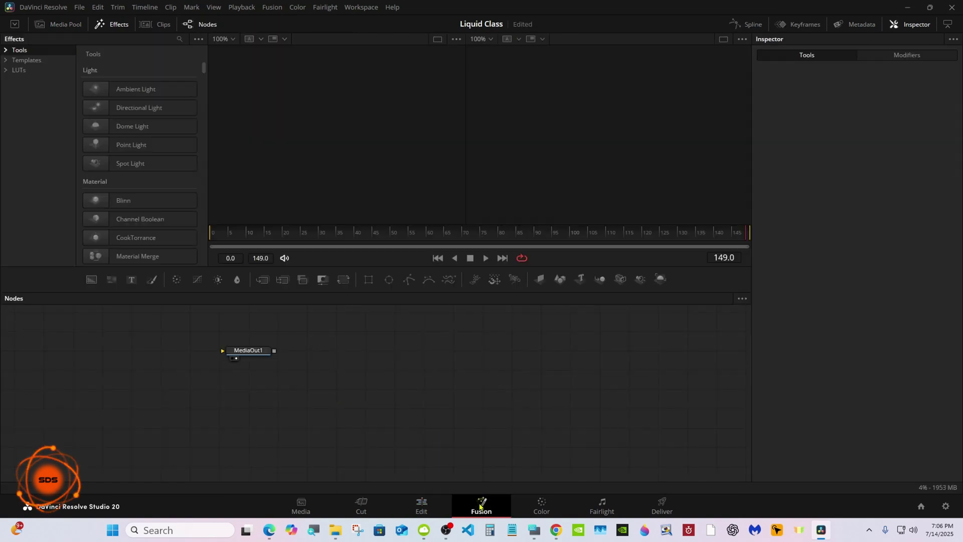
click(534, 530)
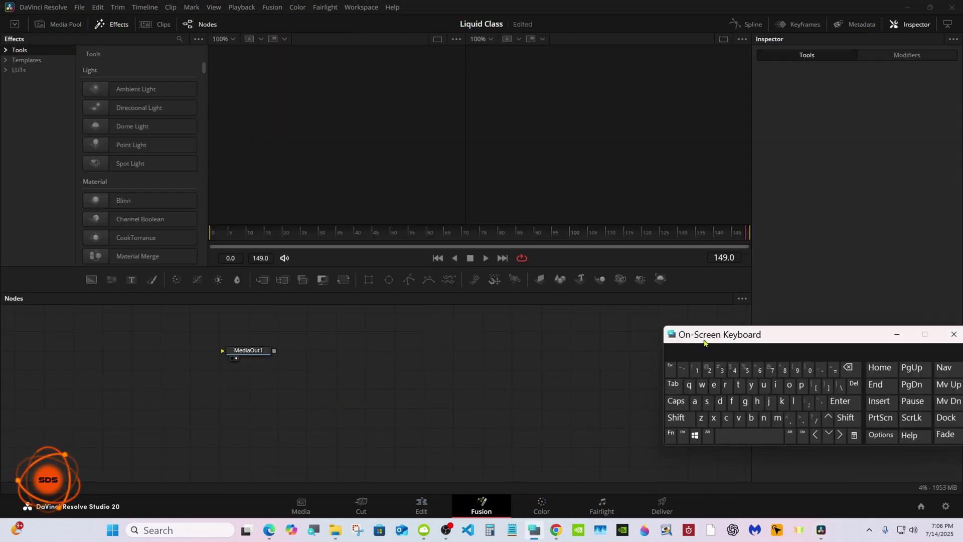
- Move MediaOut1 right and add a Background node connected to it
drag(704, 342, 716, 378)
drag(261, 357, 555, 401)
drag(93, 285, 525, 394)
- Set the background colour to light grey 0.866 and show a single large viewer
click(835, 176)
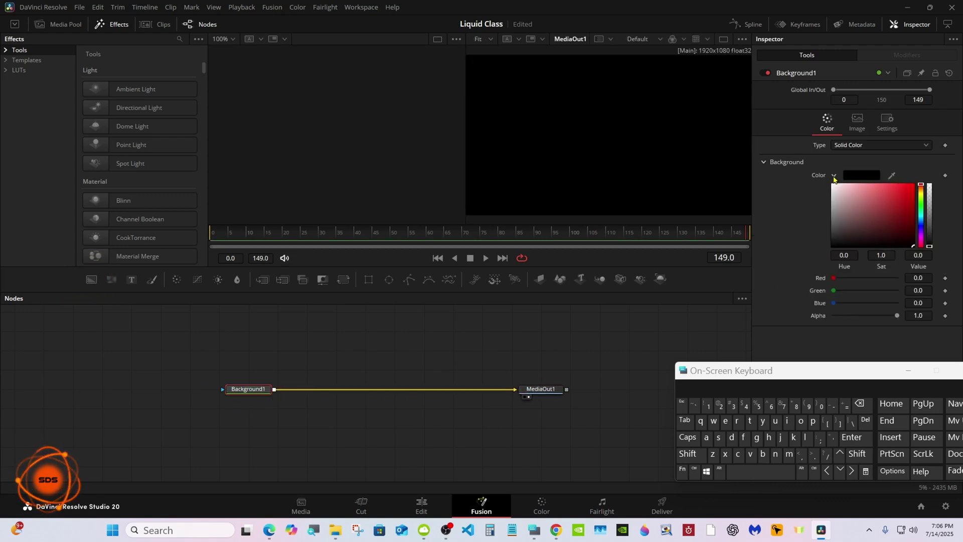
click(833, 189)
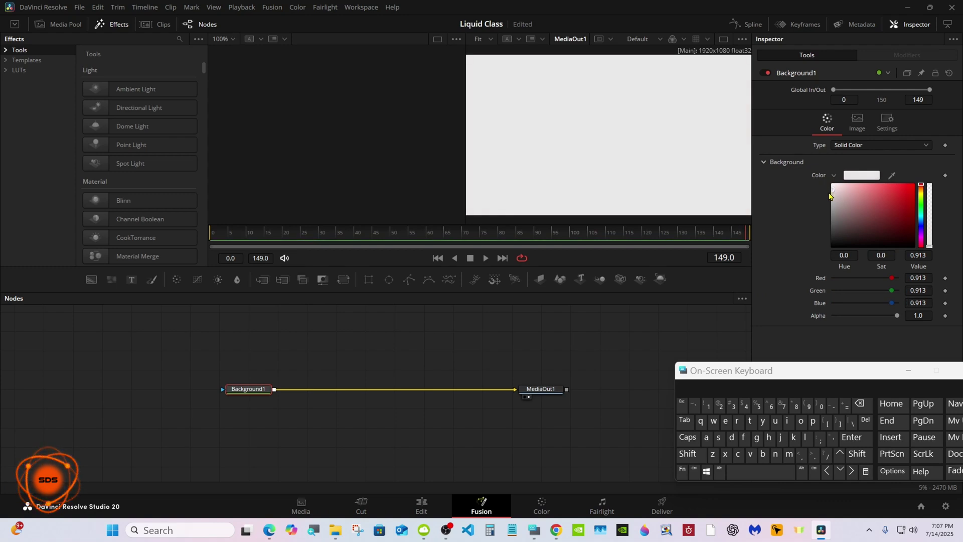
drag(833, 195, 832, 197)
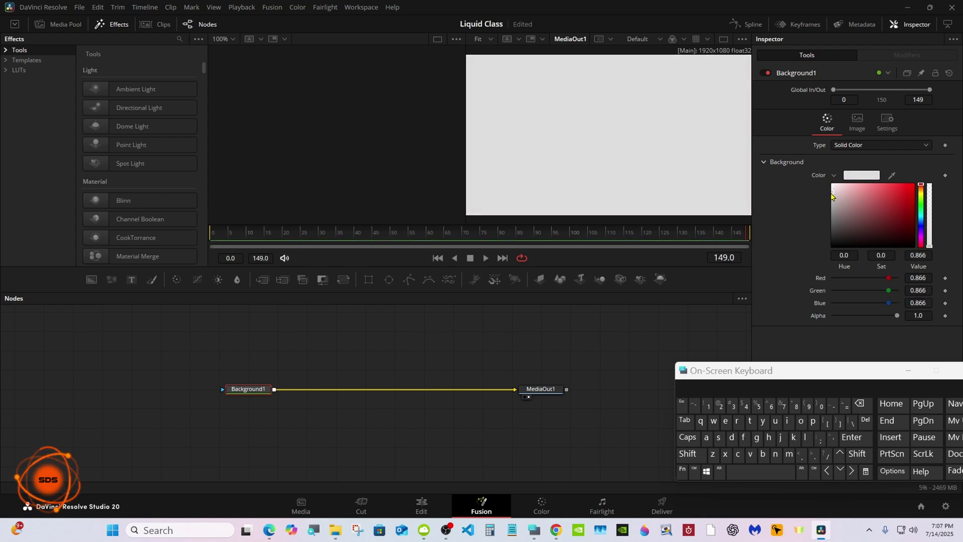
click(723, 39)
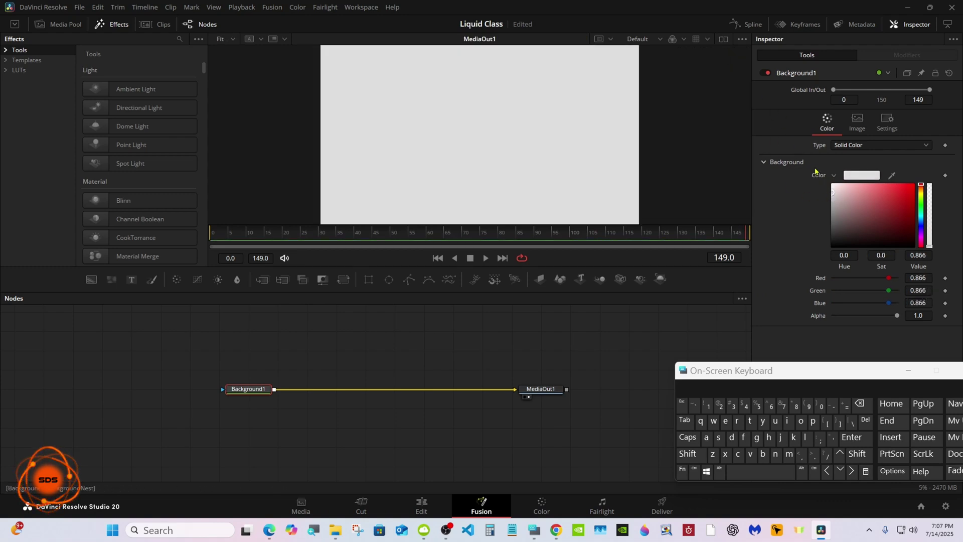
- Add a Merge node and a Text+ node, connecting Text1 to Merge1's foreground
click(834, 177)
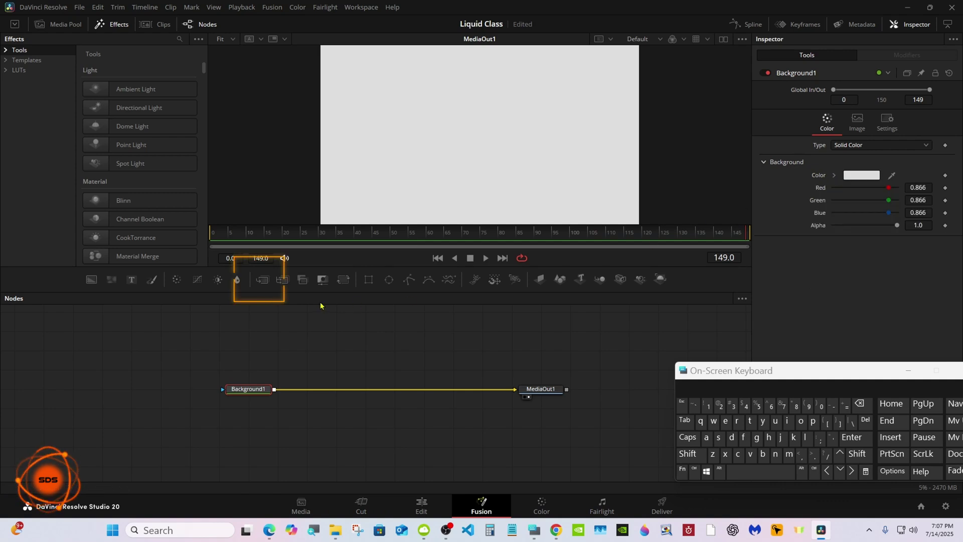
click(261, 280)
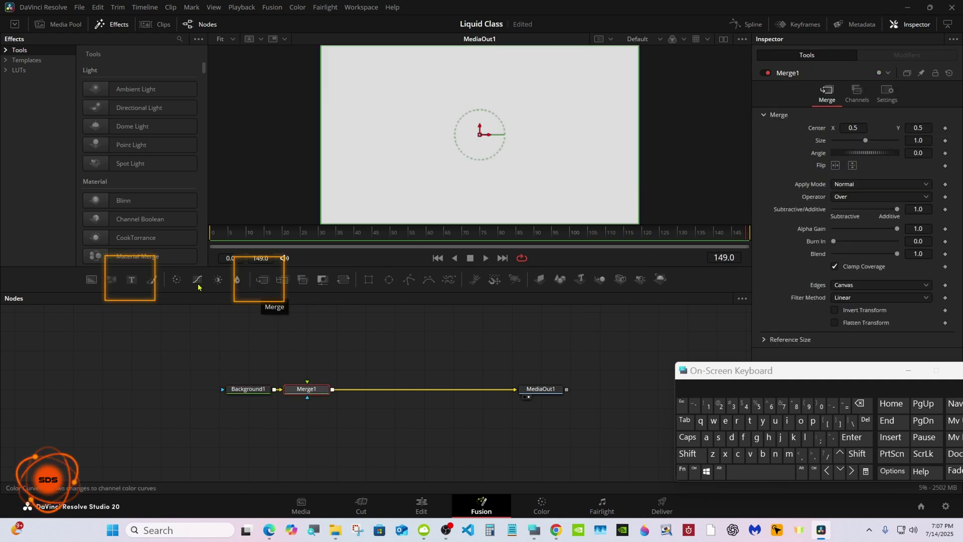
drag(127, 283, 306, 350)
drag(746, 373, 645, 393)
drag(332, 350, 308, 387)
- Set the Text1 colour to black
click(842, 258)
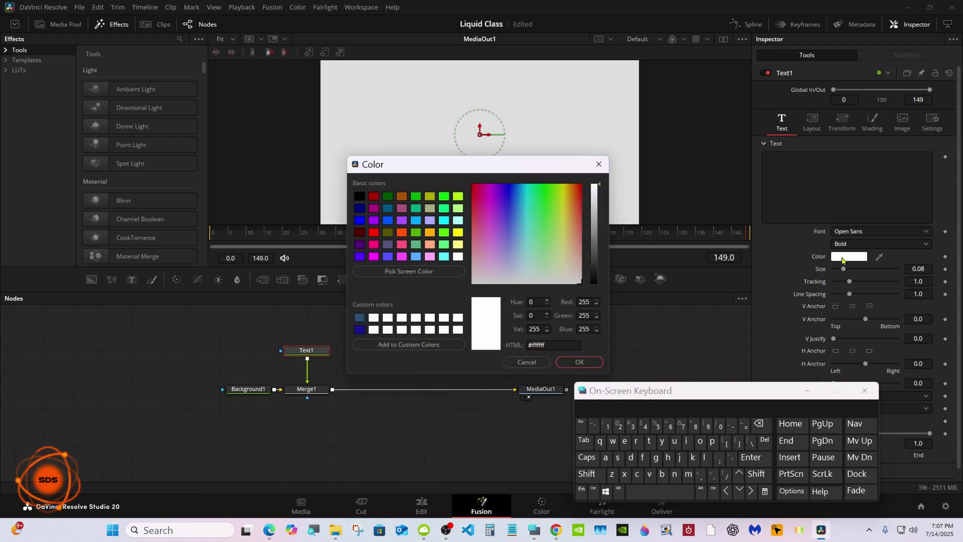
click(359, 196)
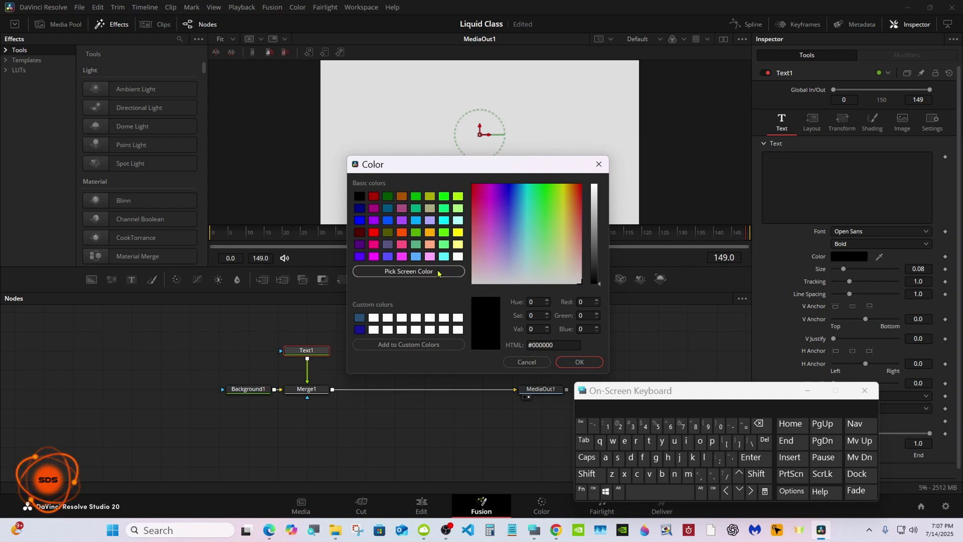
click(580, 362)
- Enter the title text 'DaVinci Resolve'
click(776, 180)
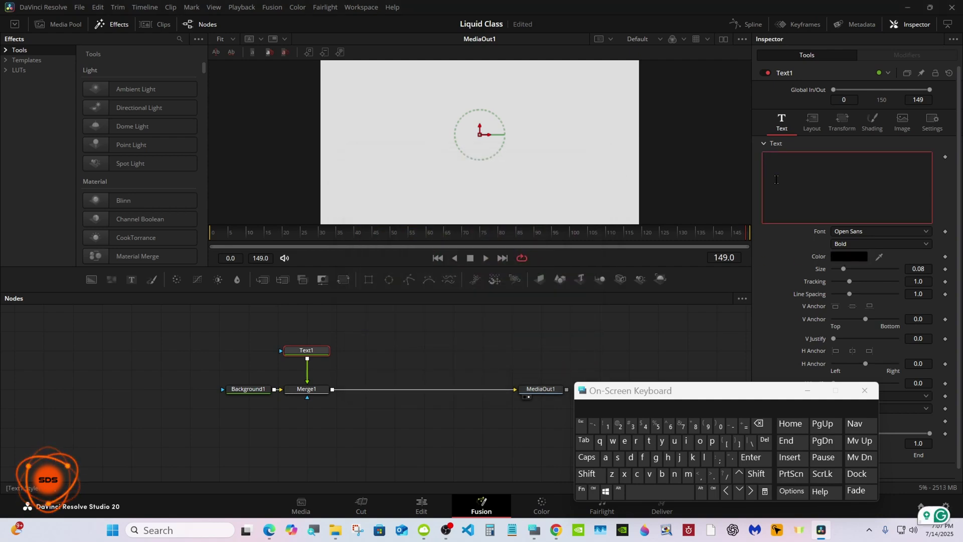
click(587, 473)
click(631, 457)
click(605, 457)
click(587, 474)
click(650, 474)
text(inci )
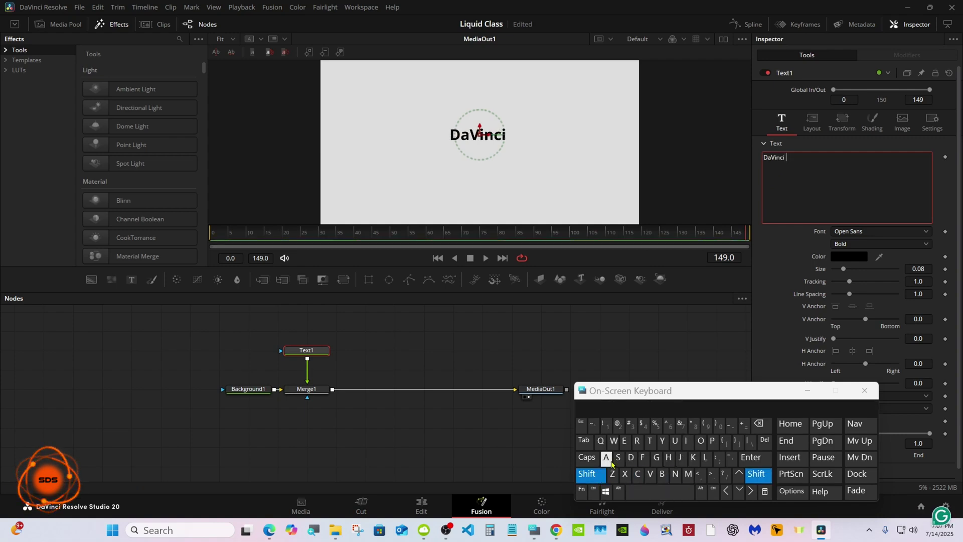
text(Resolve)
drag(742, 396, 650, 401)
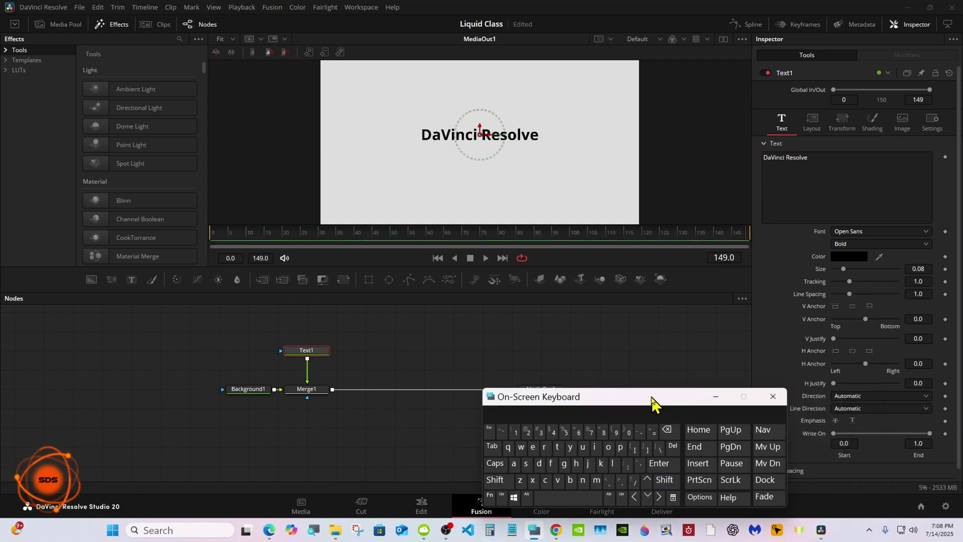
- Set the font to Arial Rounded MT Bold with size 0.125
click(879, 234)
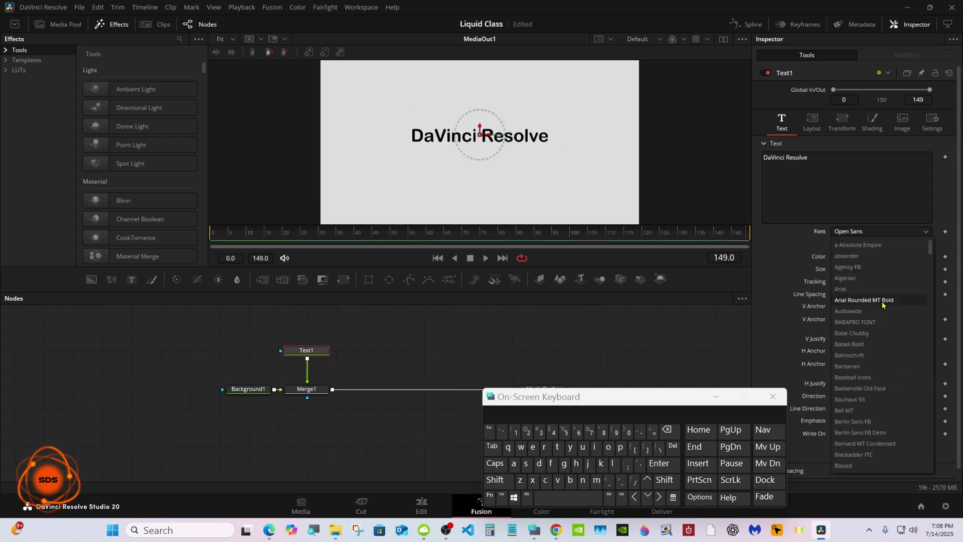
click(883, 300)
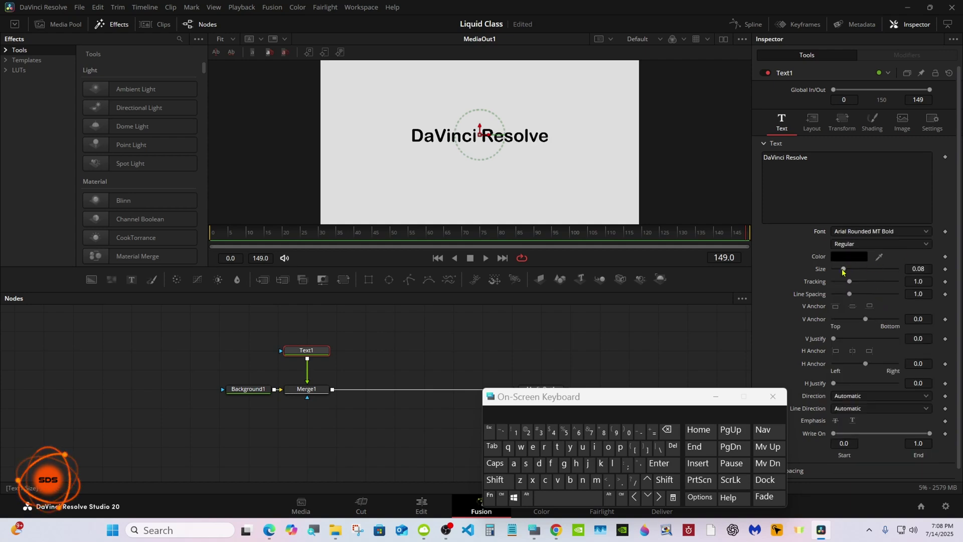
drag(843, 272, 847, 270)
click(918, 269)
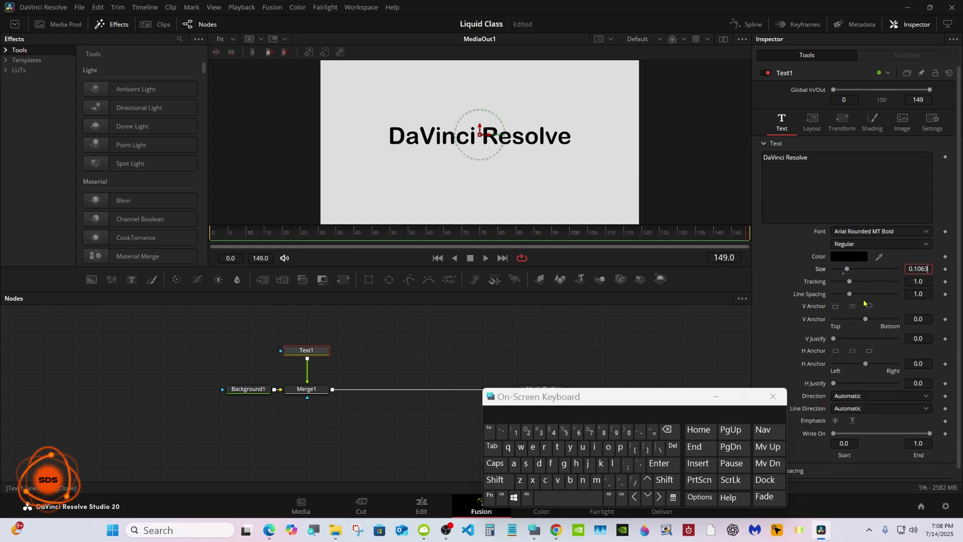
click(667, 430)
click(667, 430)
click(668, 430)
click(527, 431)
click(565, 433)
click(659, 465)
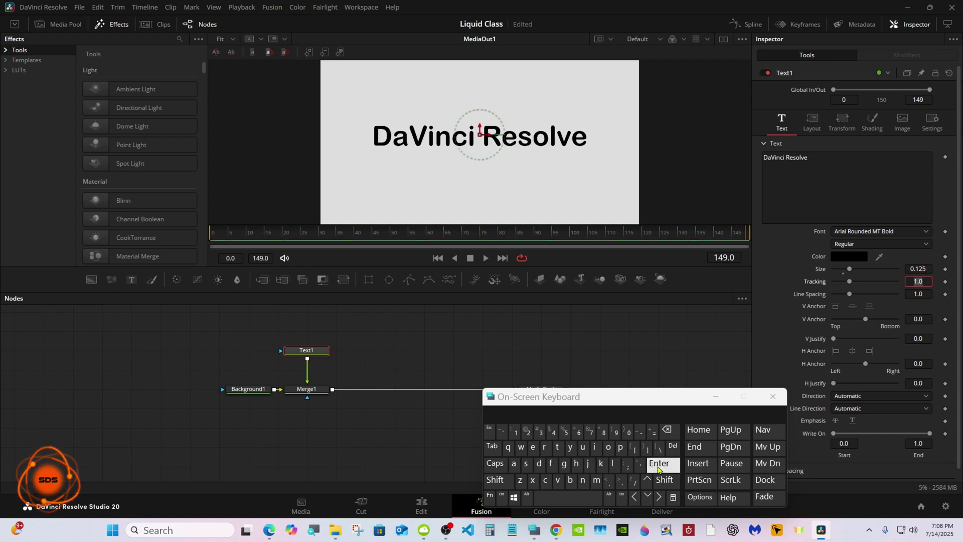
drag(555, 401, 693, 399)
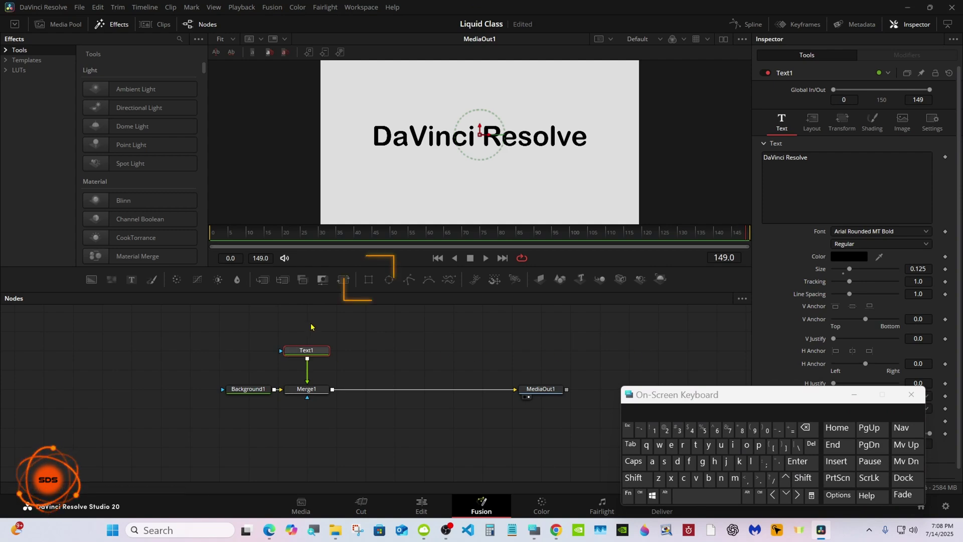
- Add a Rectangle mask to Text1 with corner radius 1.0 and height 0.3
click(372, 285)
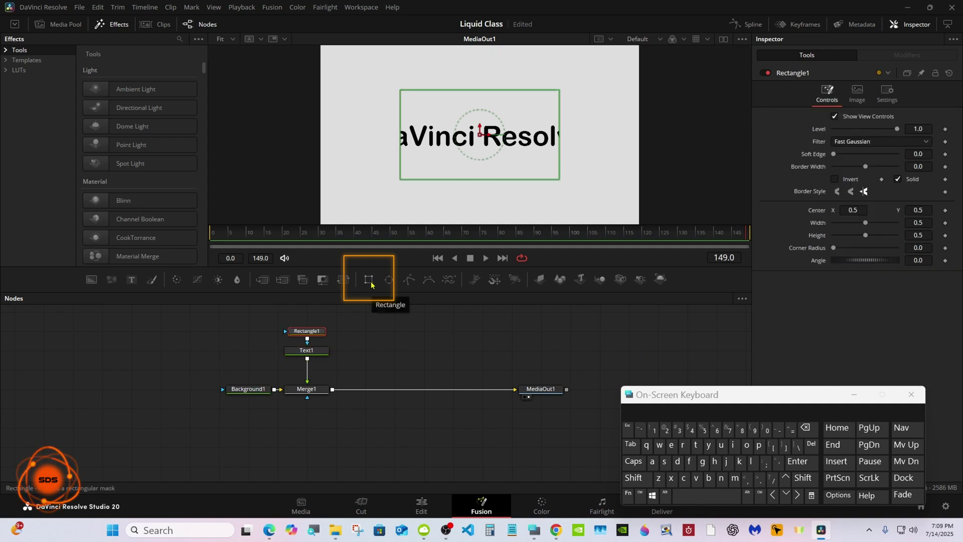
drag(822, 249, 840, 259)
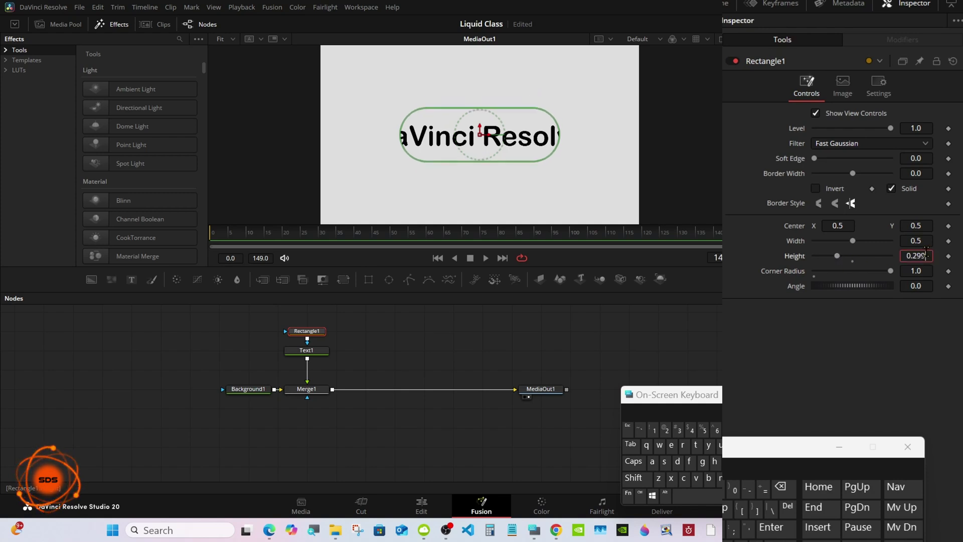
click(780, 486)
click(781, 486)
click(780, 486)
click(678, 430)
click(775, 528)
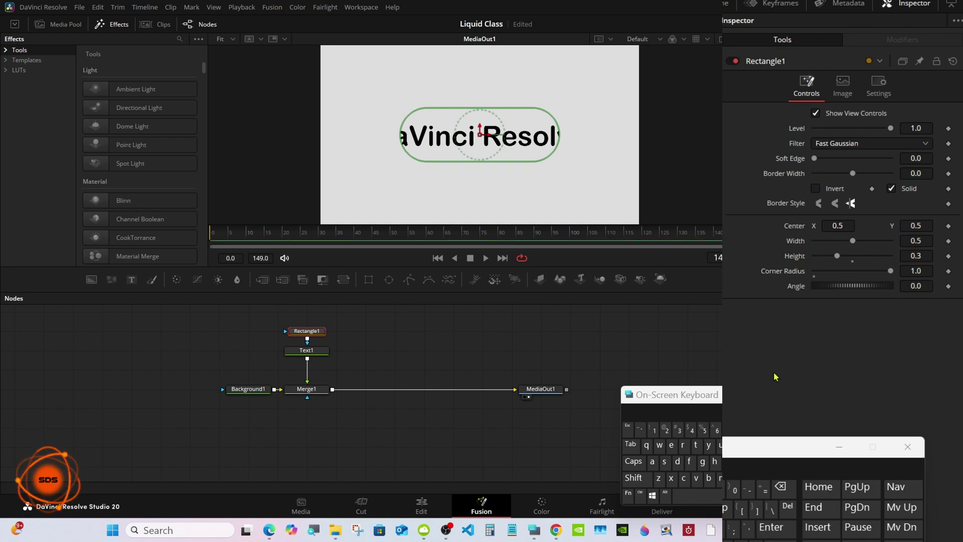
- Give the mask a 0.006 soft edge and a -0.008 border width
click(920, 156)
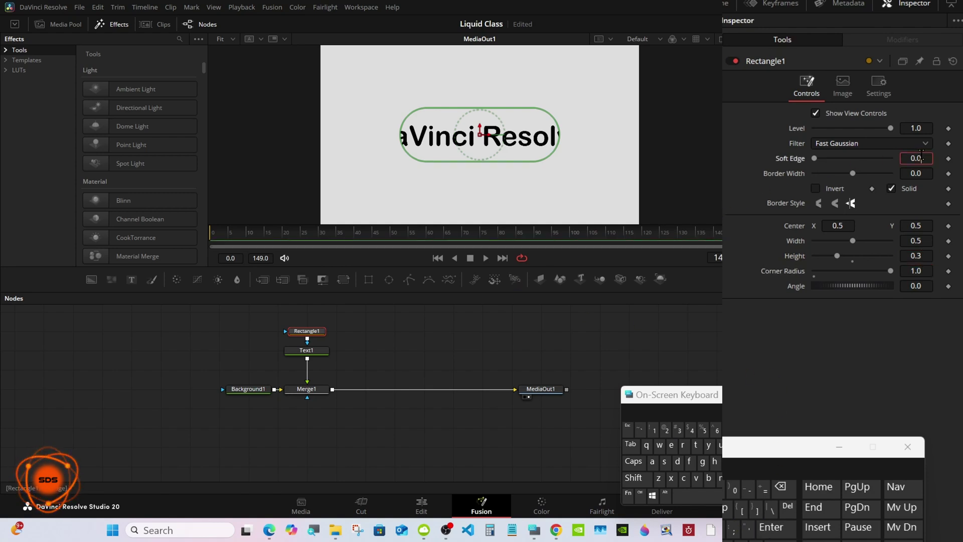
click(733, 488)
click(716, 429)
click(770, 528)
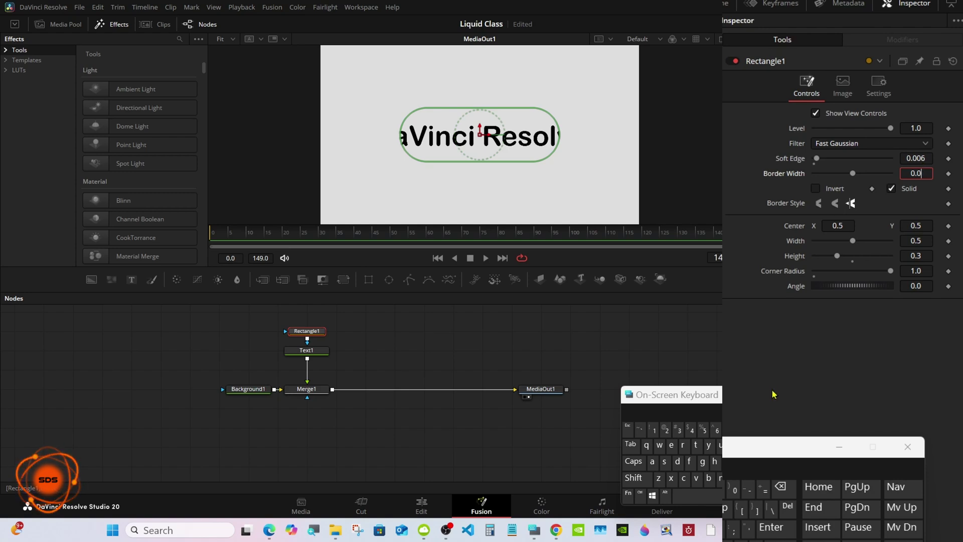
click(780, 487)
click(780, 486)
click(780, 486)
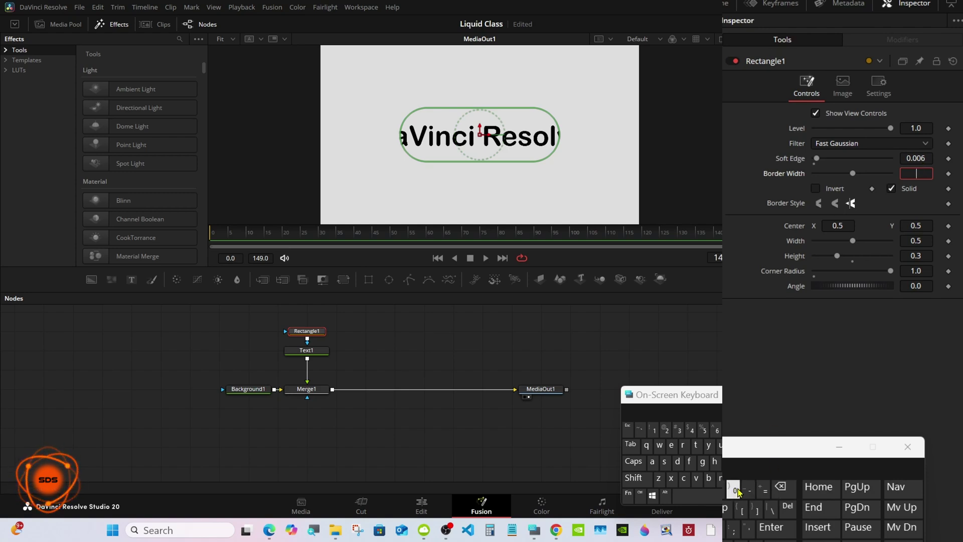
click(748, 489)
click(733, 489)
click(740, 540)
click(734, 490)
click(733, 489)
text(8)
click(771, 527)
- Slide the pill mask left over the text and zoom the viewer in on the title
drag(838, 225, 768, 225)
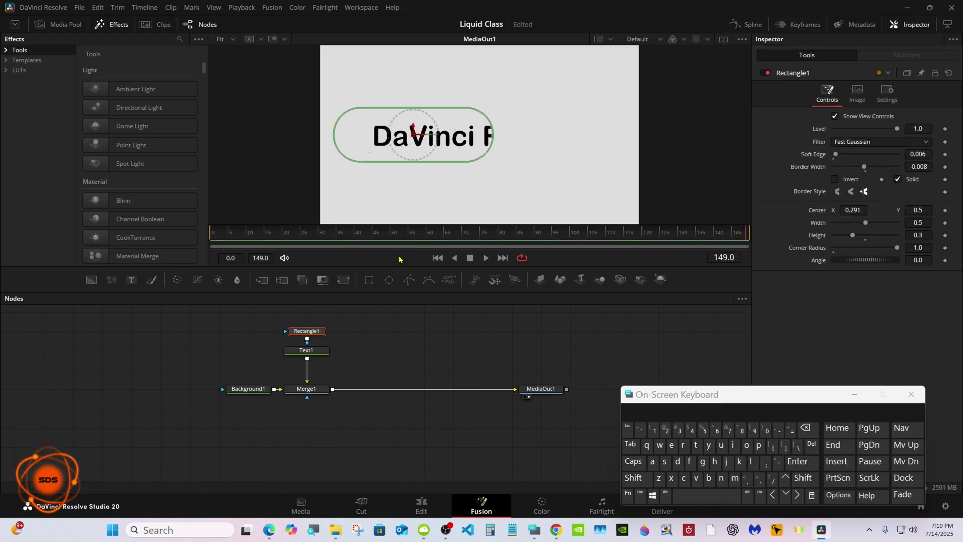
right_click(397, 168)
mouse_move(418, 174)
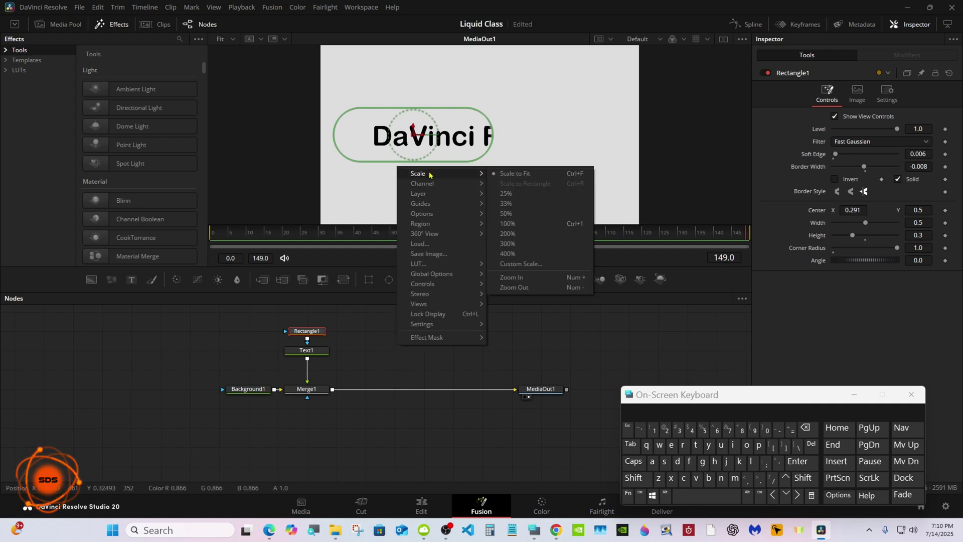
click(505, 276)
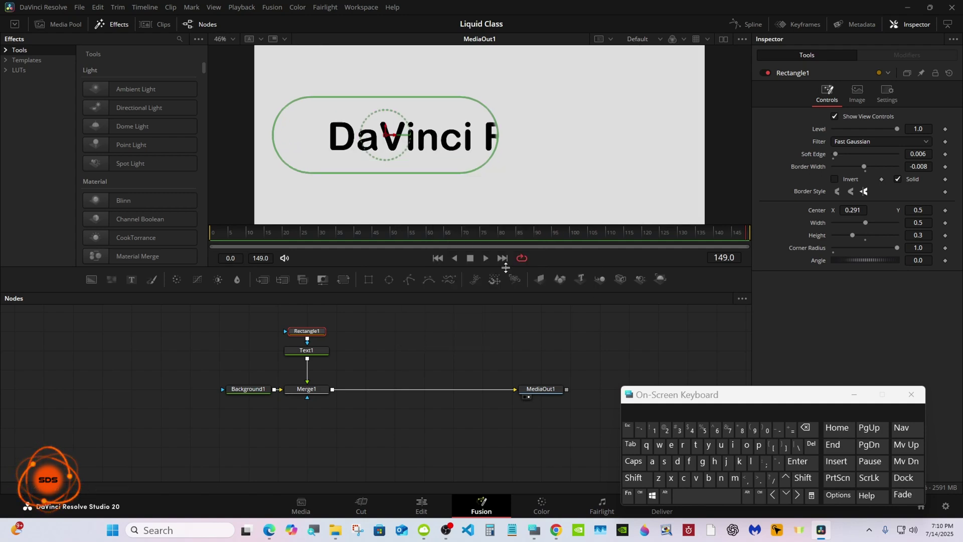
right_click(454, 185)
mouse_move(474, 191)
click(568, 294)
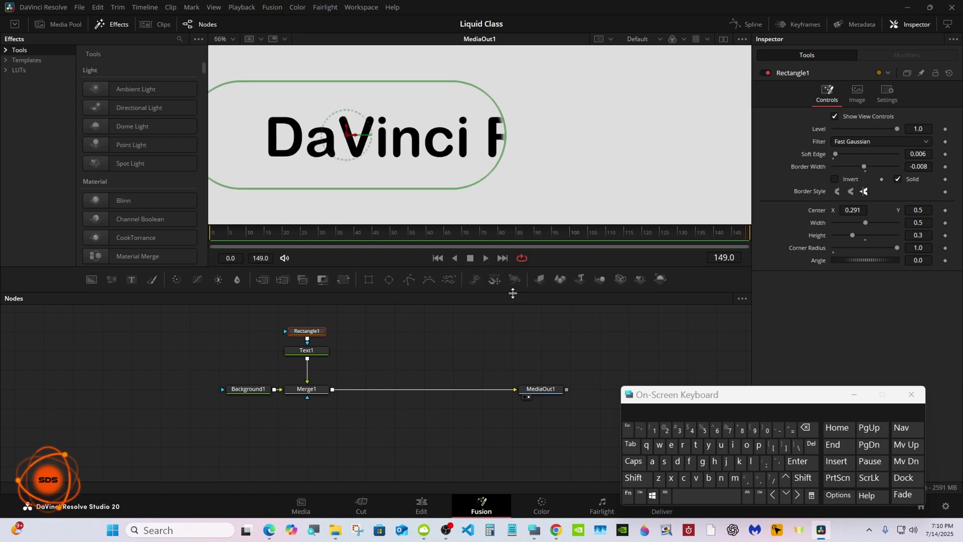
- At frame 51, scale the viewer to fit and review Text1 and Rectangle1 settings
drag(429, 234, 397, 234)
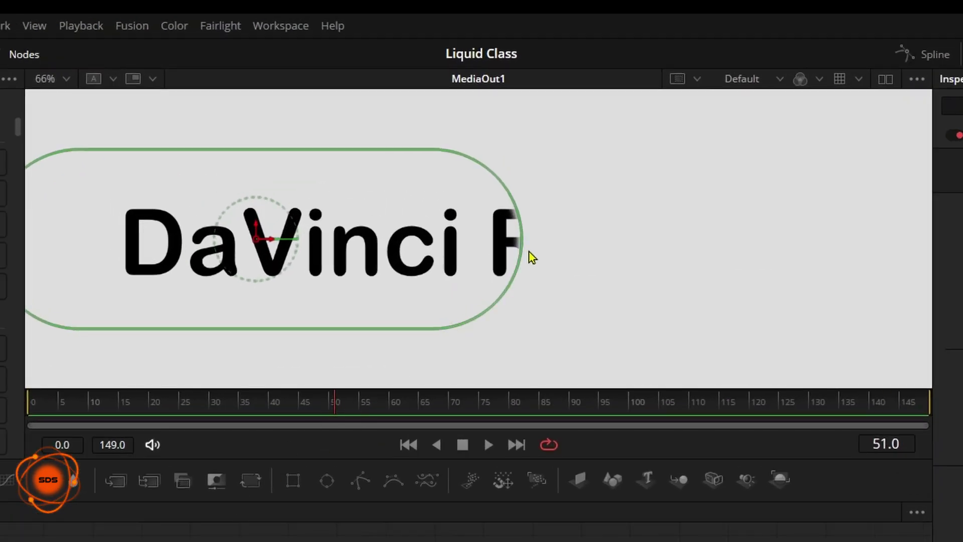
right_click(506, 315)
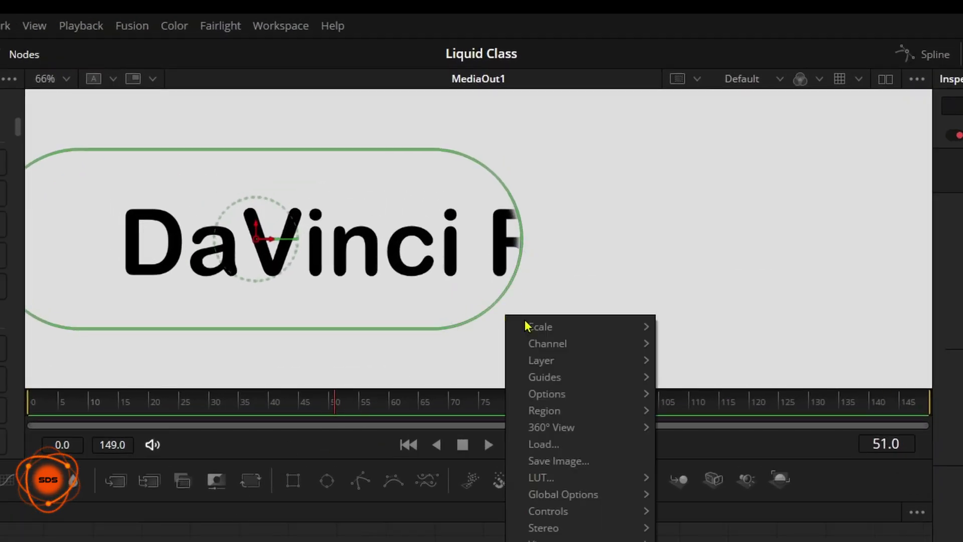
mouse_move(538, 326)
click(681, 327)
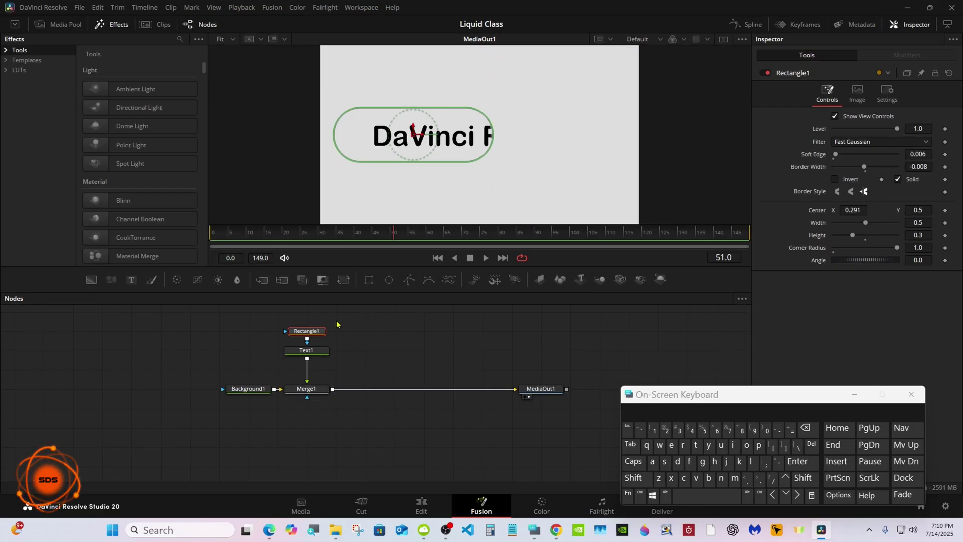
click(296, 351)
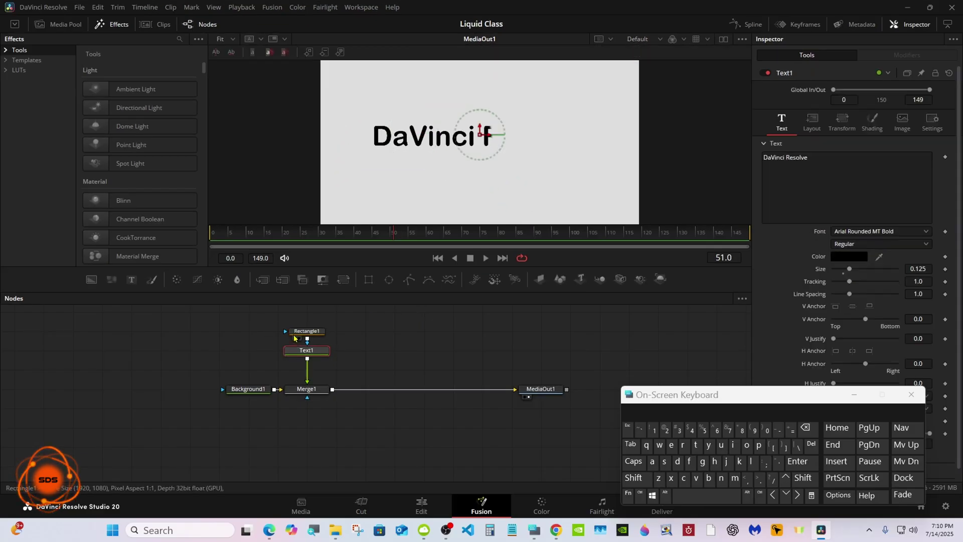
click(295, 333)
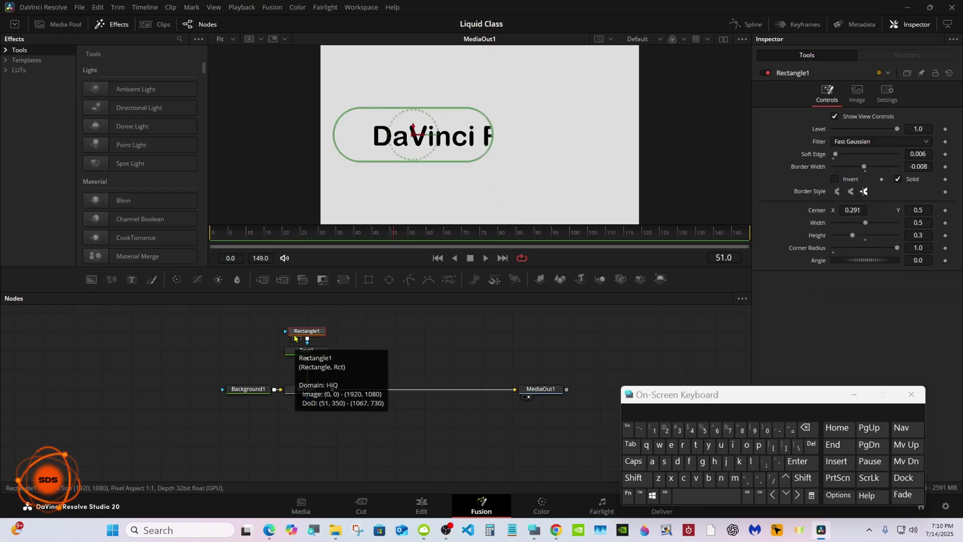
- Reset the mask's Center X to 0.5 and drive Center with an XY Path modifier
drag(703, 394, 602, 405)
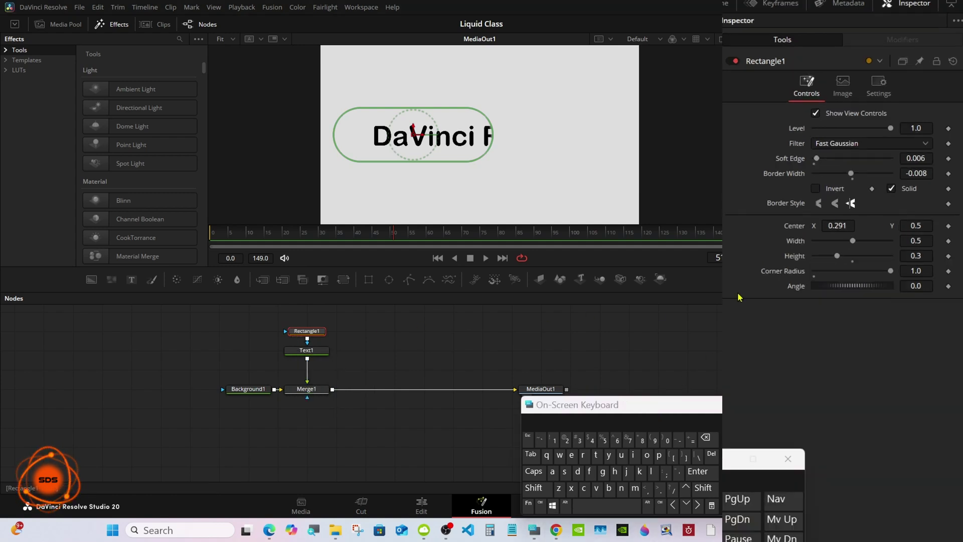
double_click(798, 228)
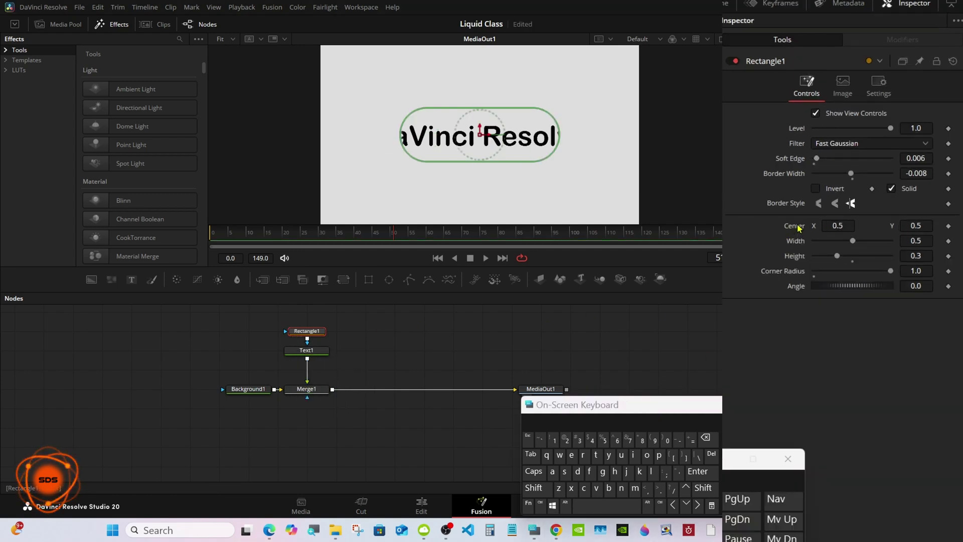
right_click(794, 231)
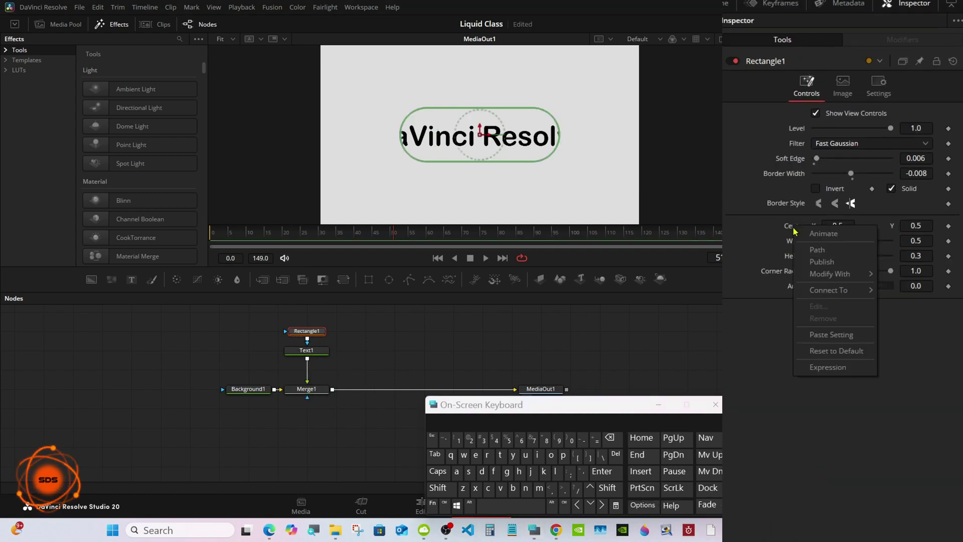
mouse_move(826, 278)
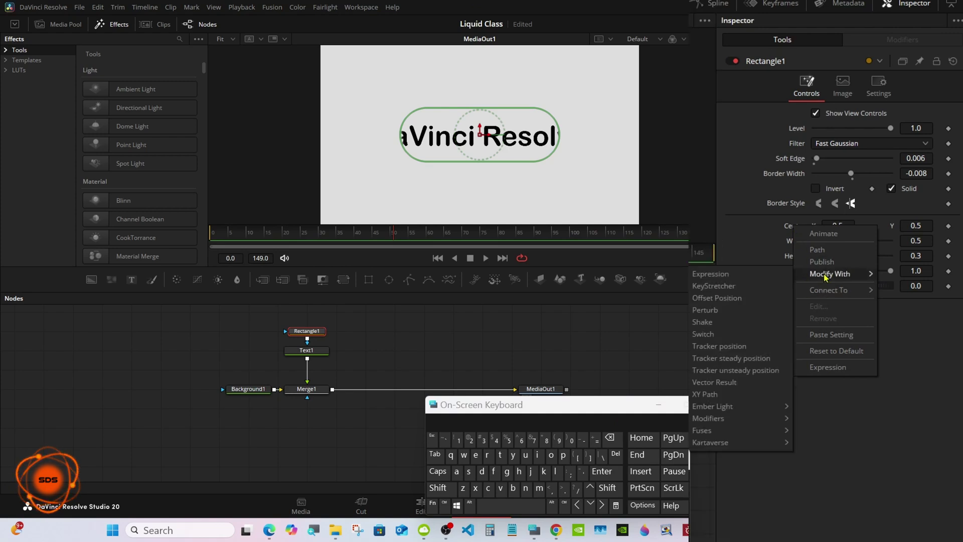
click(713, 395)
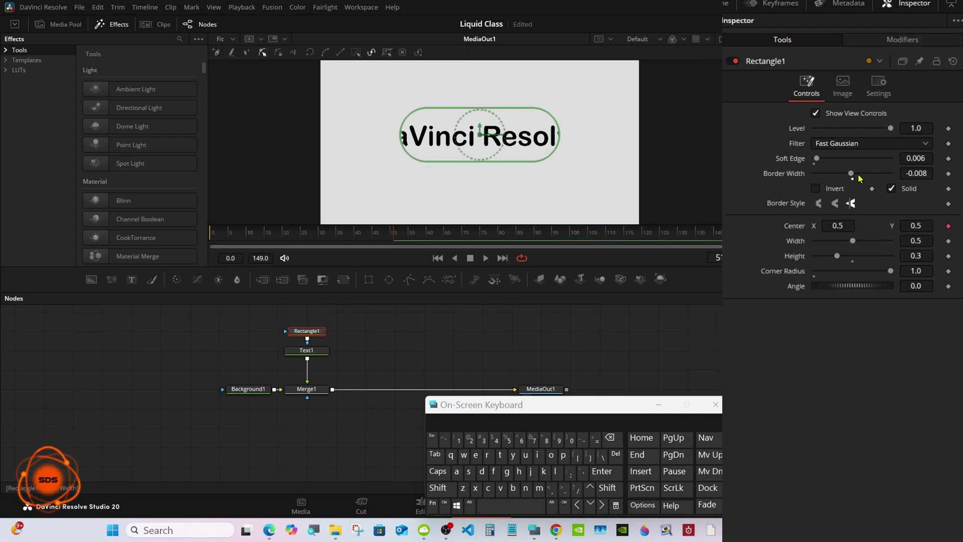
click(898, 44)
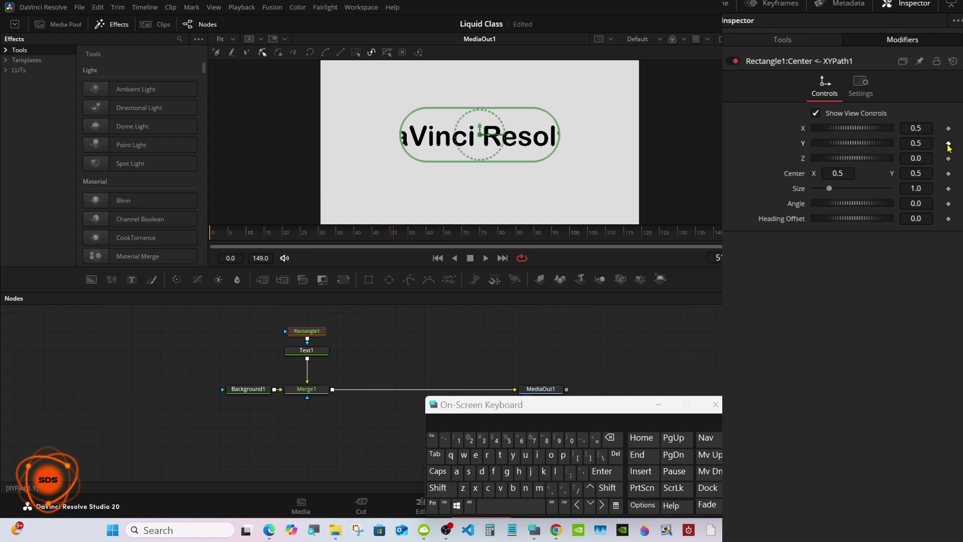
- Drive XYPath X with an Anim Curves modifier, offset -0.262 and scale 1.524, previewing playback
right_click(802, 135)
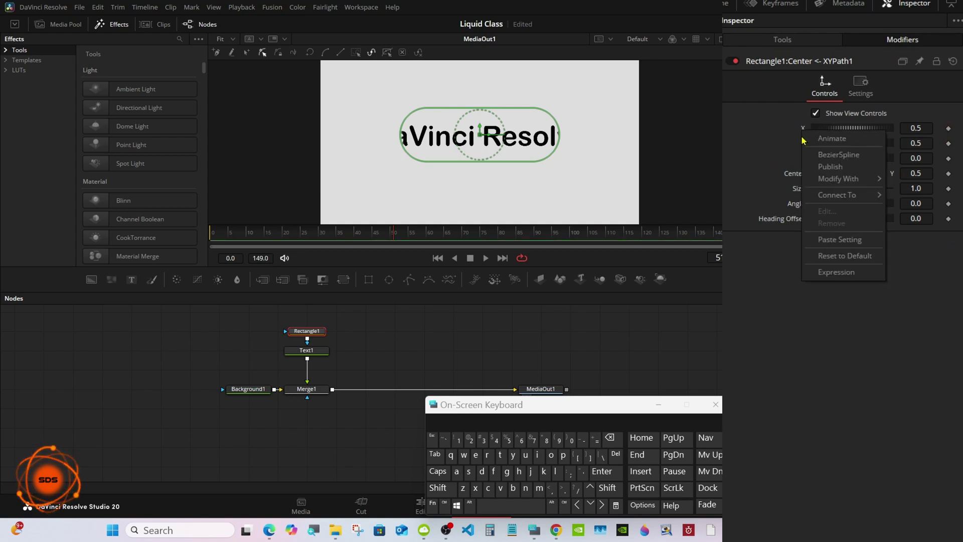
mouse_move(828, 180)
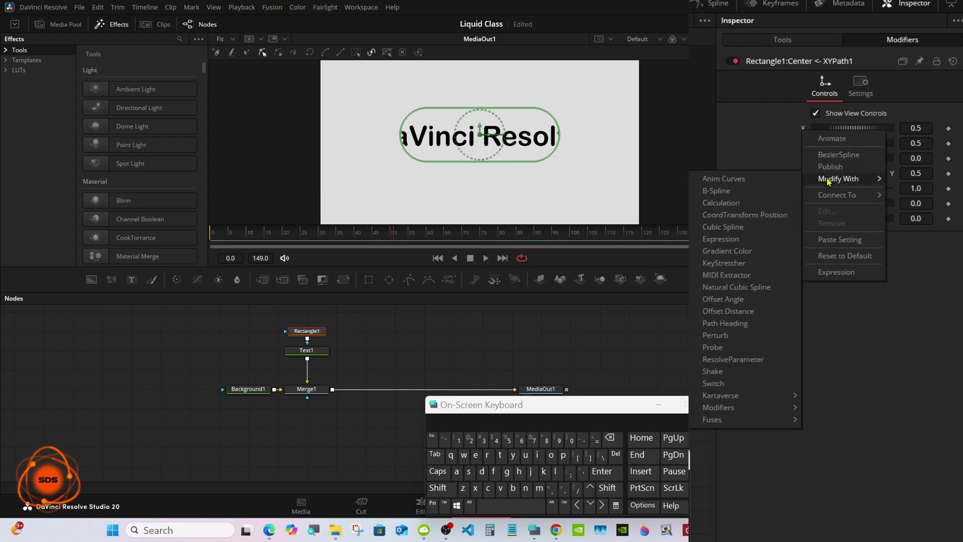
click(766, 180)
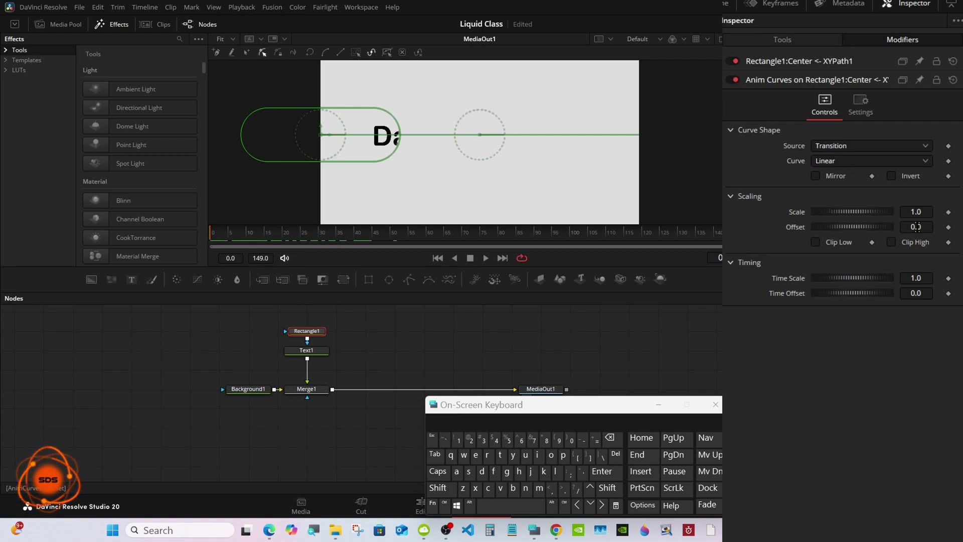
drag(892, 232, 871, 231)
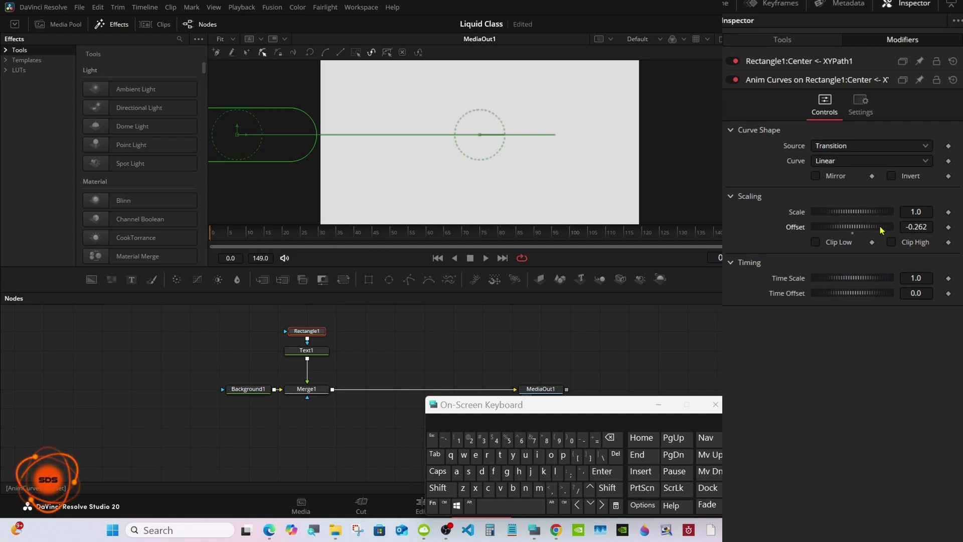
key(space)
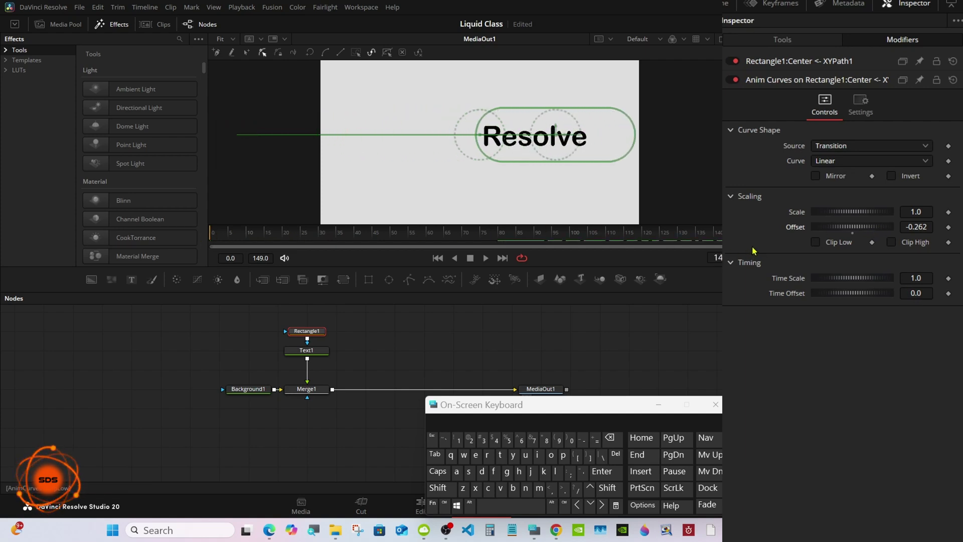
drag(901, 210, 903, 210)
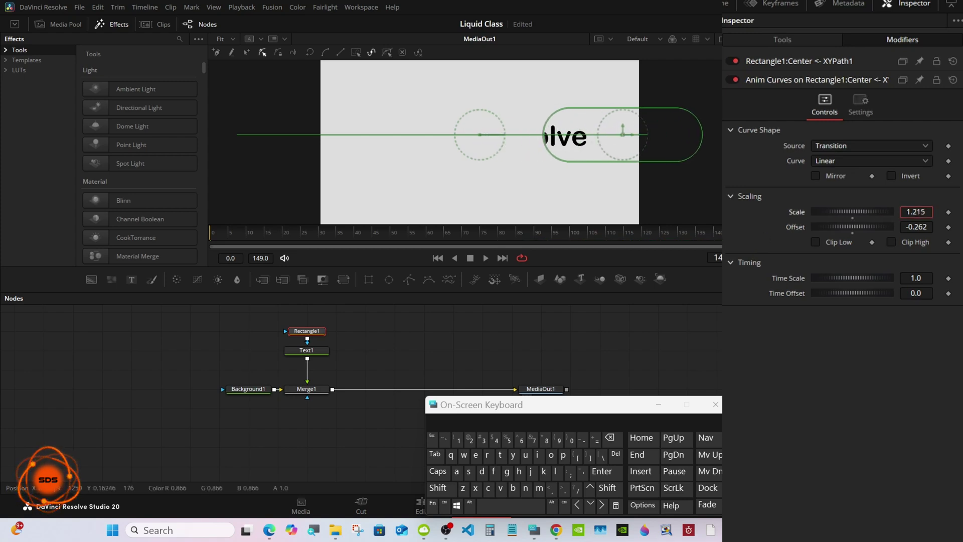
mouse_move(908, 208)
mouse_down()
mouse_move(928, 209)
mouse_move(908, 209)
mouse_up()
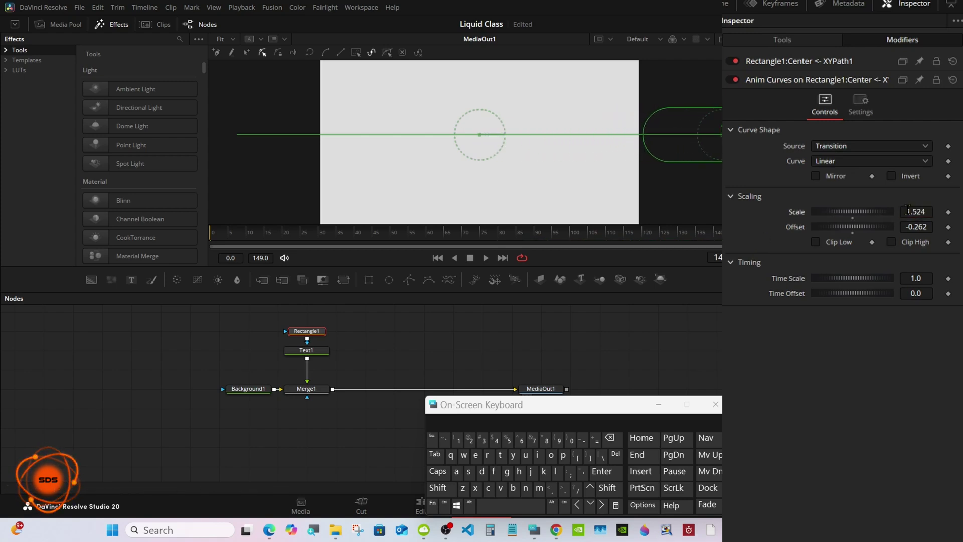
drag(702, 234, 444, 236)
- Copy the Rectangle1 and Text1 nodes and paste them as instances
drag(446, 402, 598, 402)
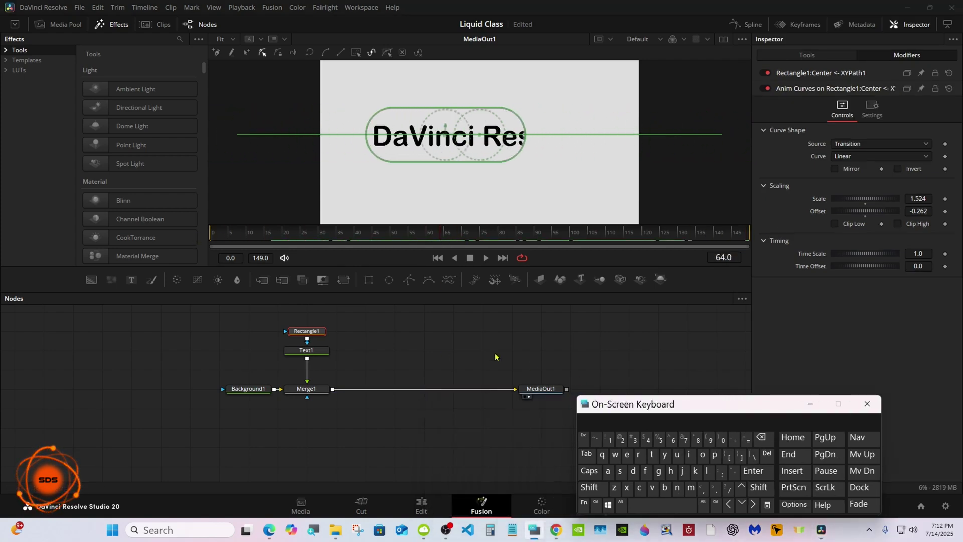
drag(279, 313, 310, 356)
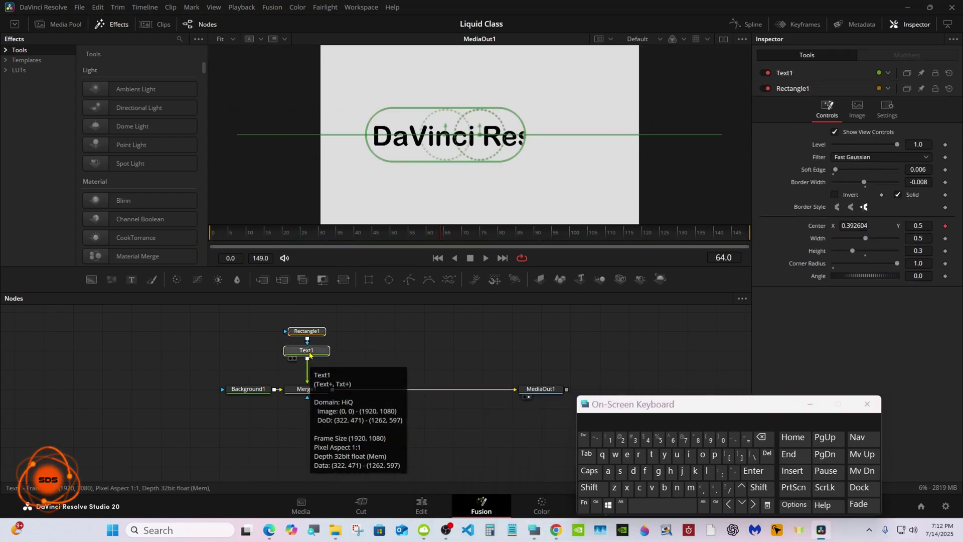
right_click(309, 355)
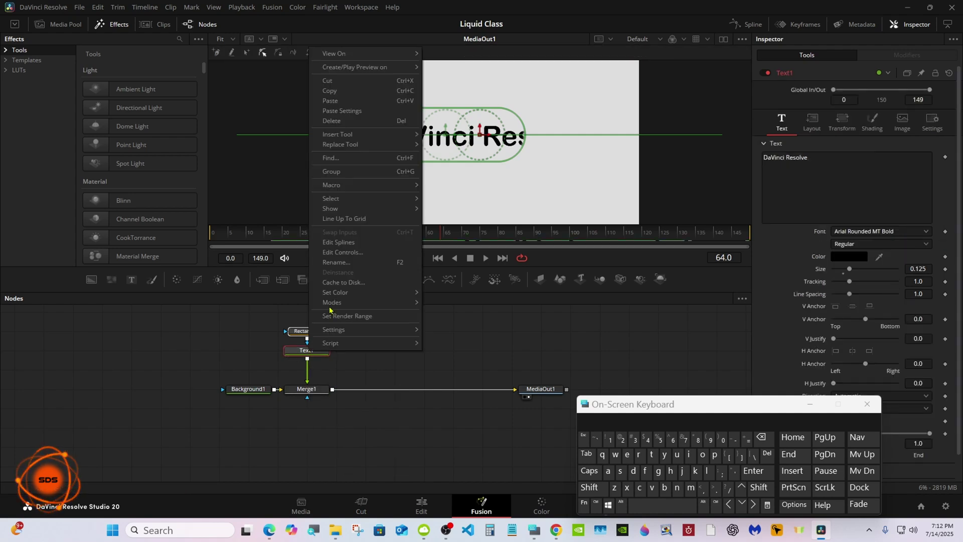
click(349, 91)
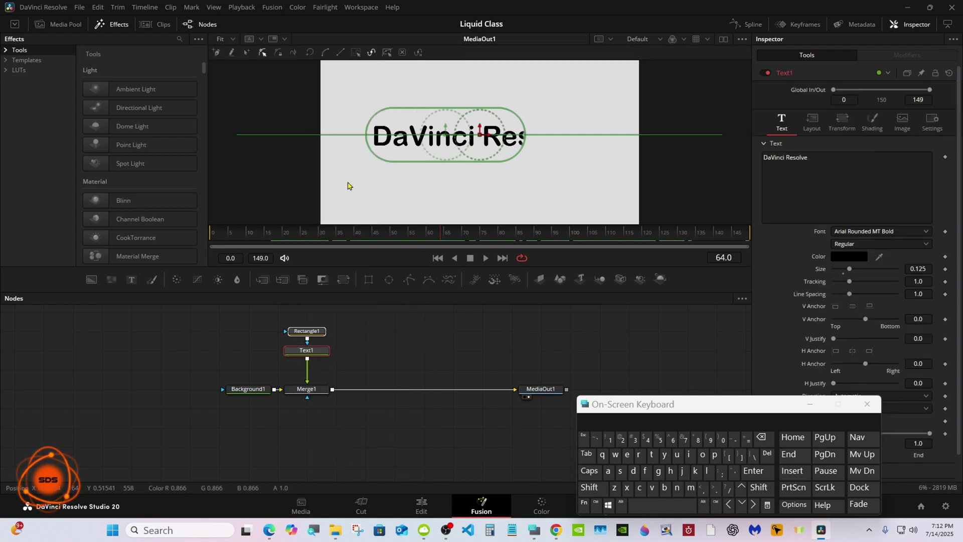
click(372, 352)
right_click(372, 352)
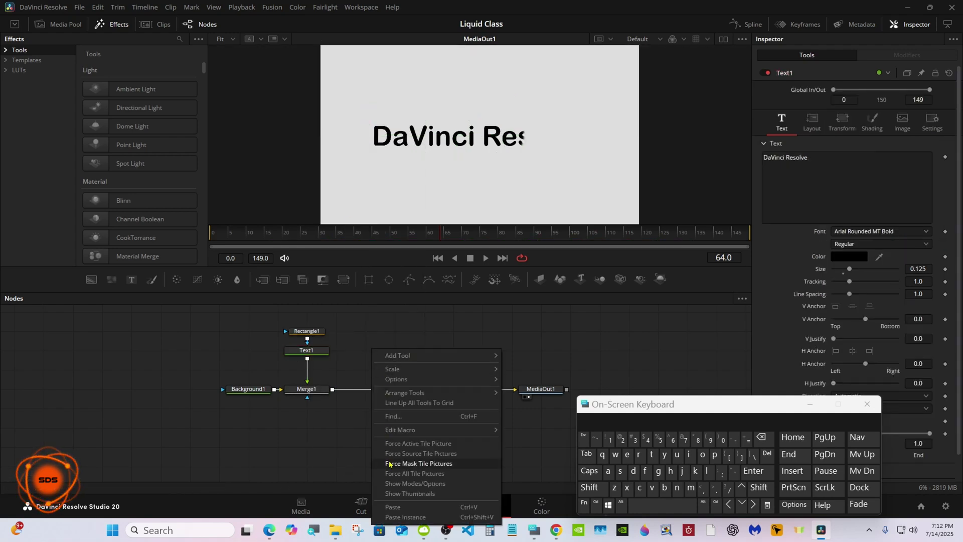
click(393, 521)
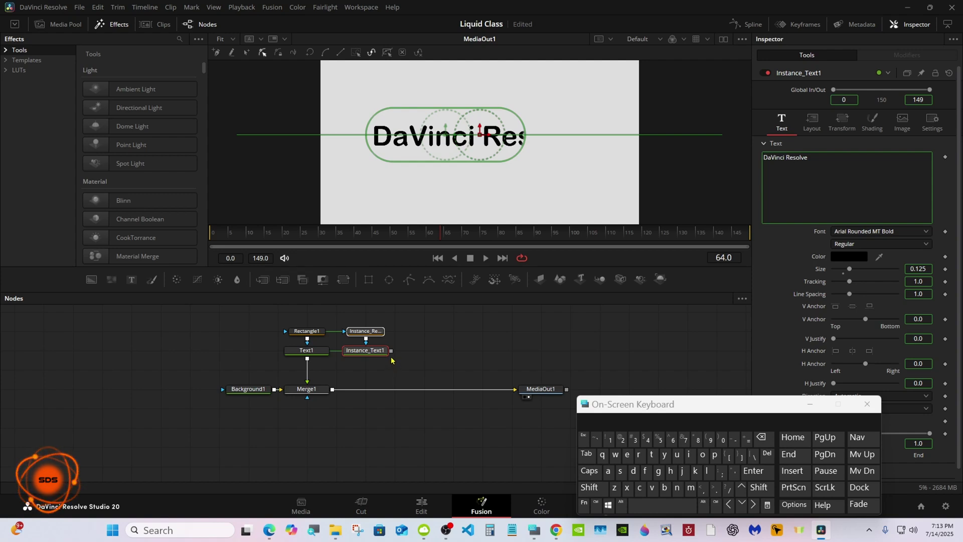
- Merge Instance_Text1 over Merge1's output through a new Merge2 node
drag(391, 351, 333, 389)
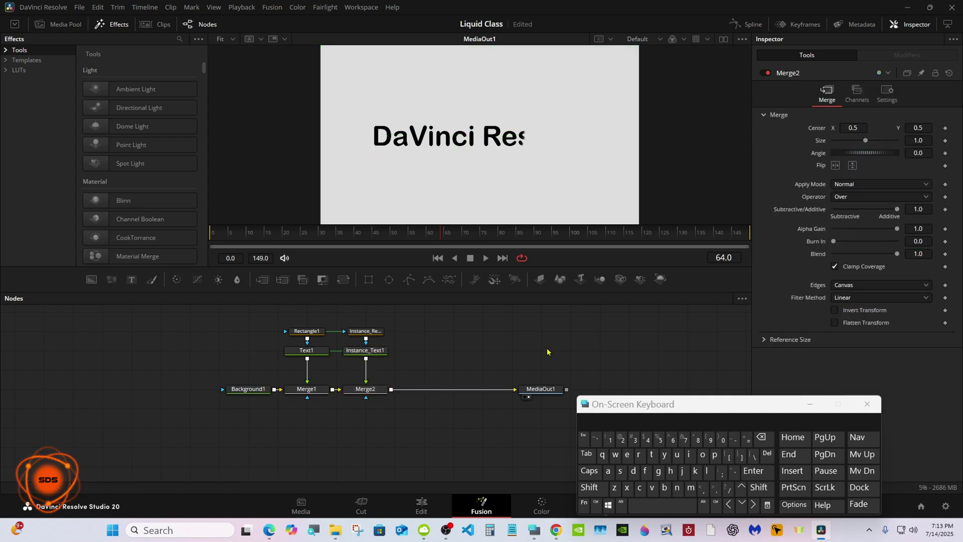
drag(582, 406, 616, 406)
click(370, 334)
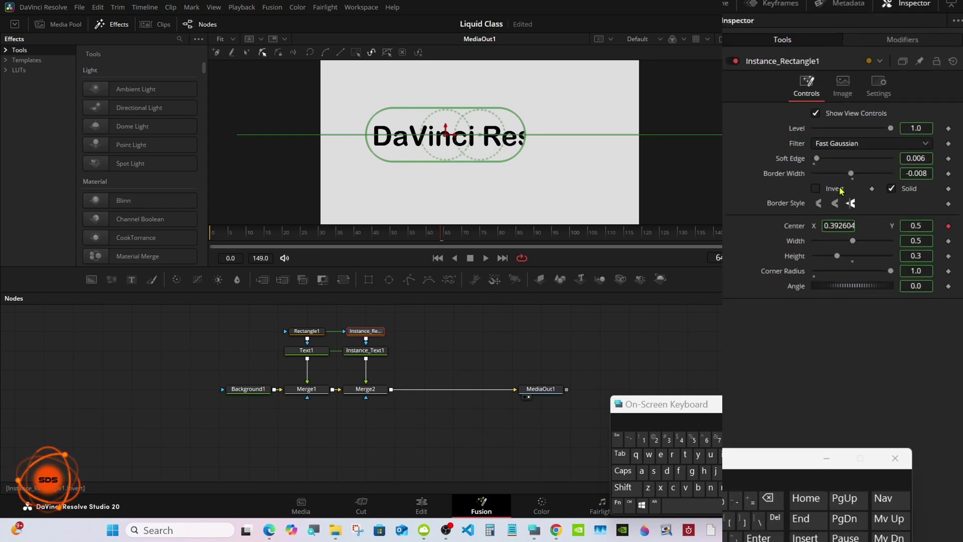
- Deinstance the copy's Invert setting and toggle Invert on the original Rectangle1 to compare
right_click(842, 191)
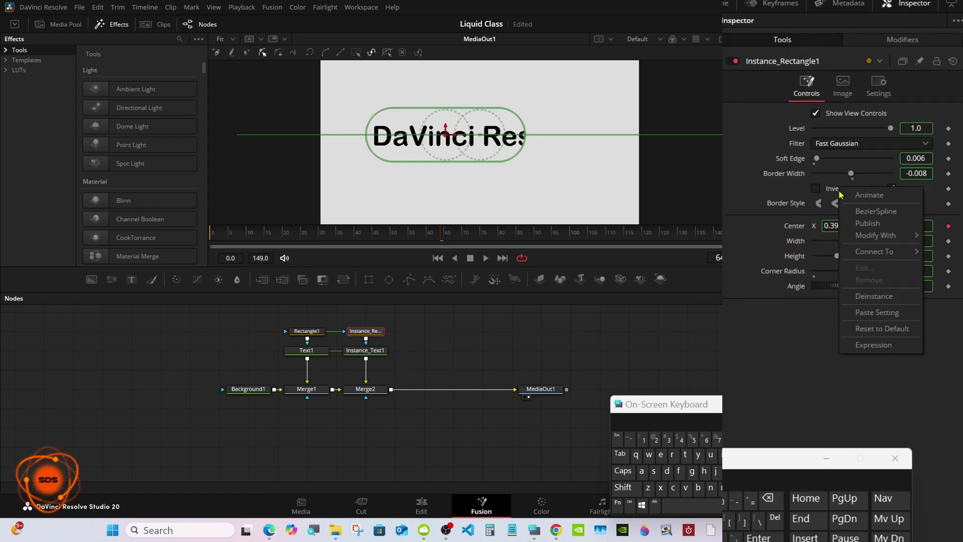
click(870, 297)
click(307, 333)
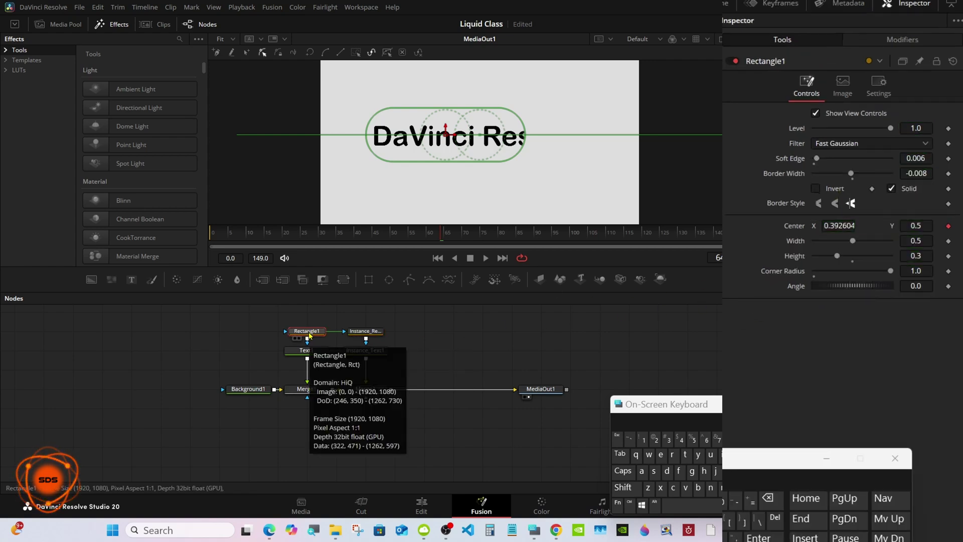
click(815, 189)
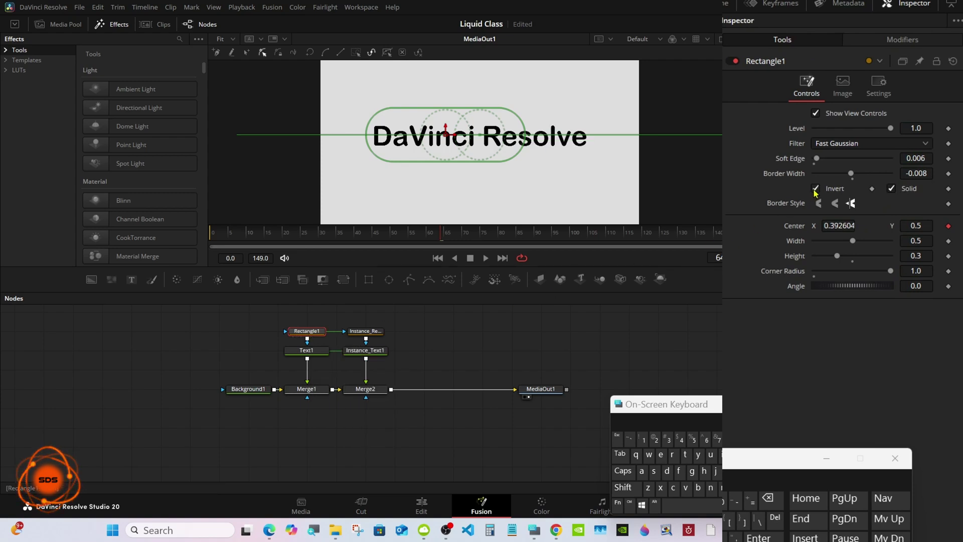
click(815, 189)
click(816, 189)
click(815, 190)
click(815, 190)
- Deinstance Soft Edge and Border Width on Instance_Rectangle1
click(366, 332)
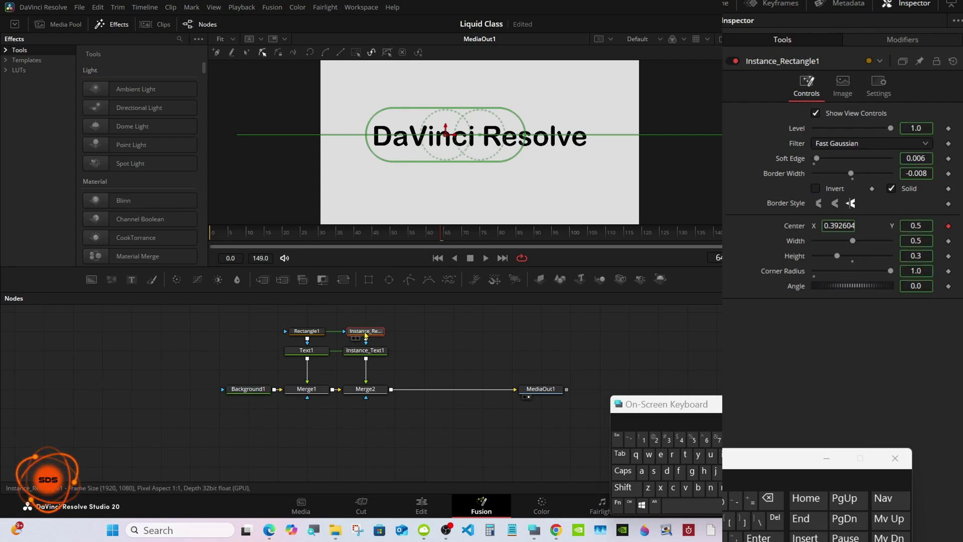
right_click(787, 160)
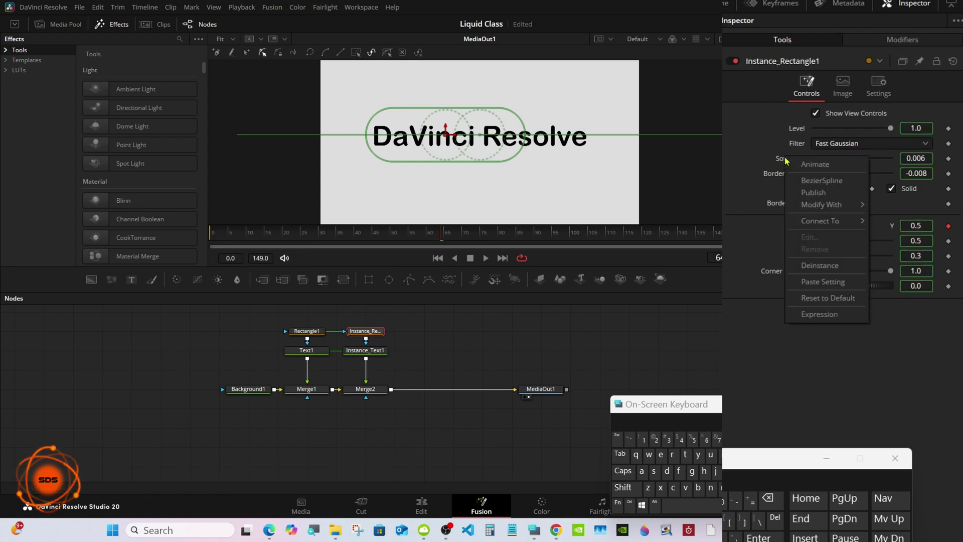
click(806, 272)
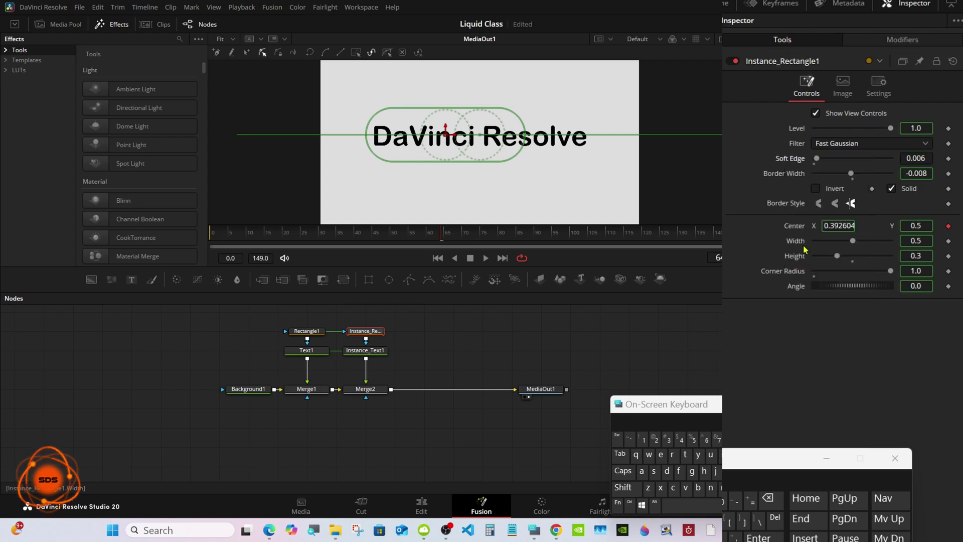
right_click(792, 179)
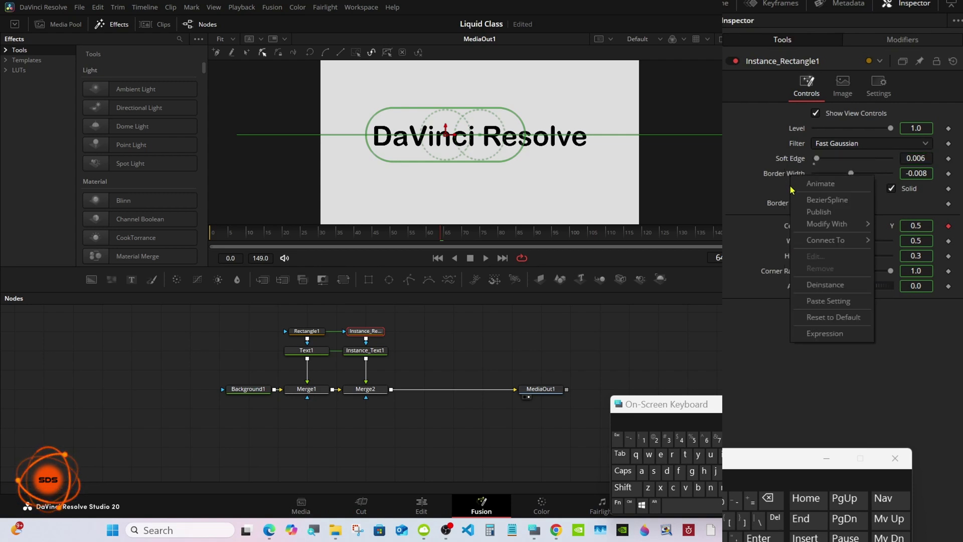
click(812, 286)
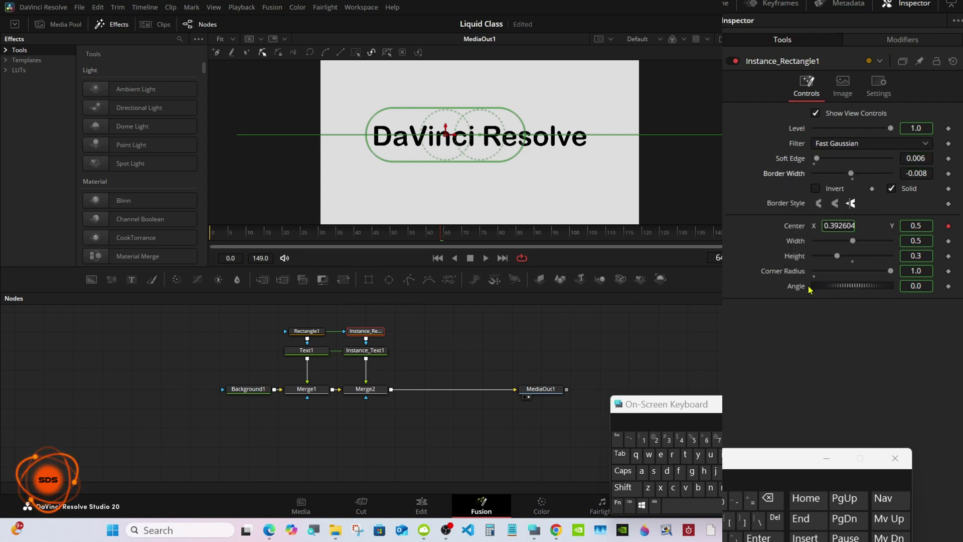
- Reset Rectangle1's Soft Edge and Border Width to 0 around frame 53
click(307, 331)
right_click(399, 176)
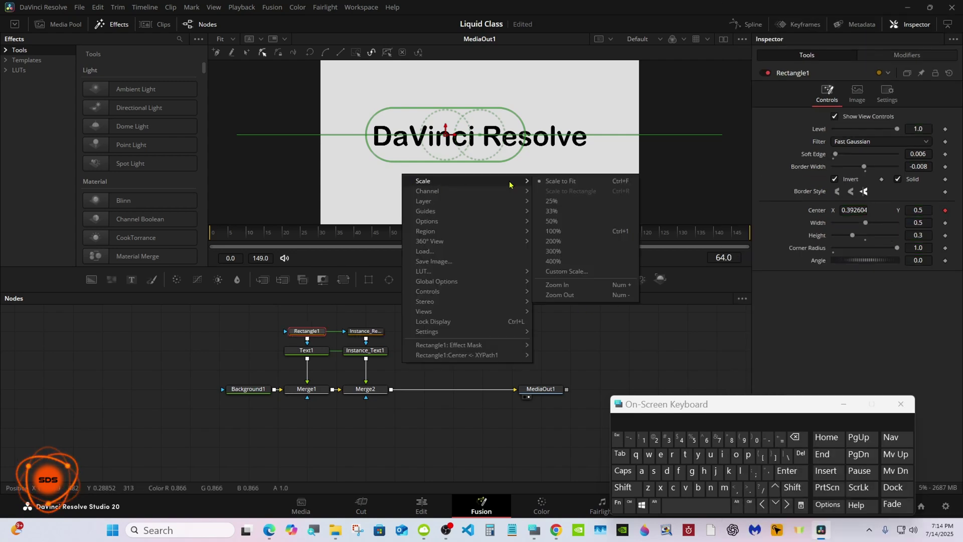
click(551, 285)
right_click(425, 194)
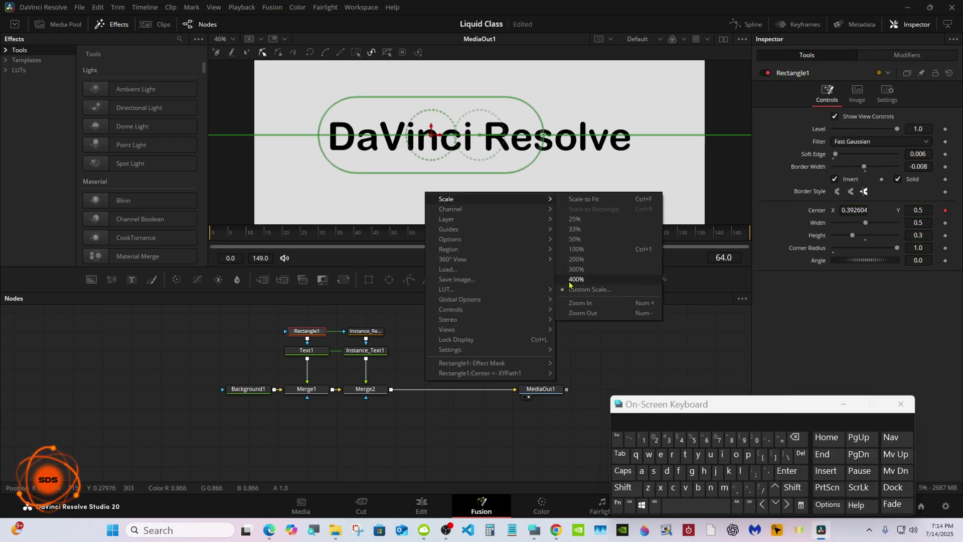
click(577, 290)
drag(444, 234, 407, 237)
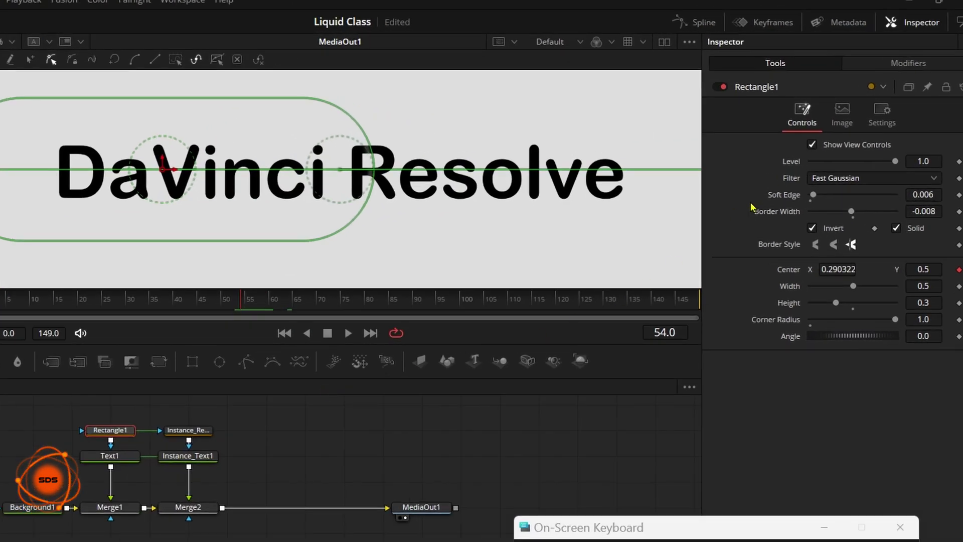
double_click(791, 197)
double_click(787, 213)
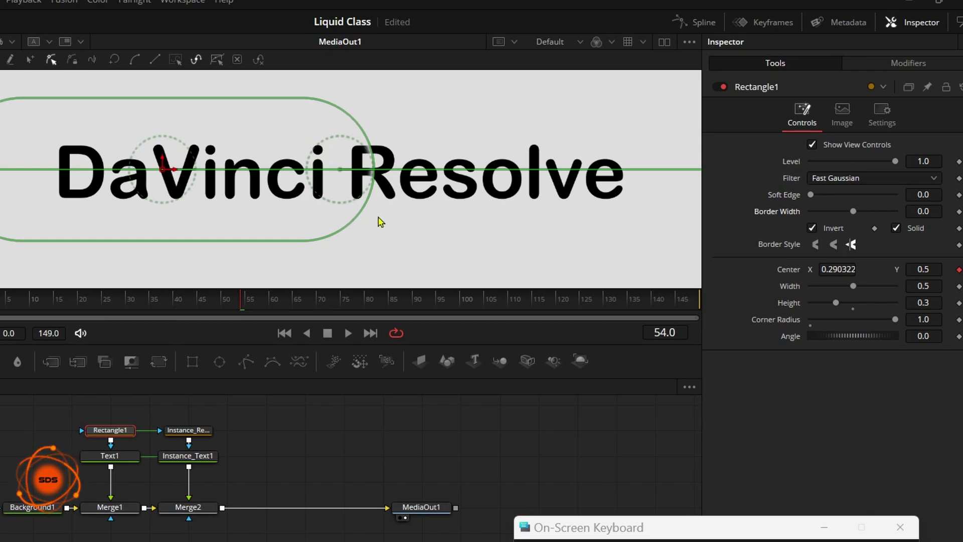
right_click(267, 214)
mouse_move(290, 221)
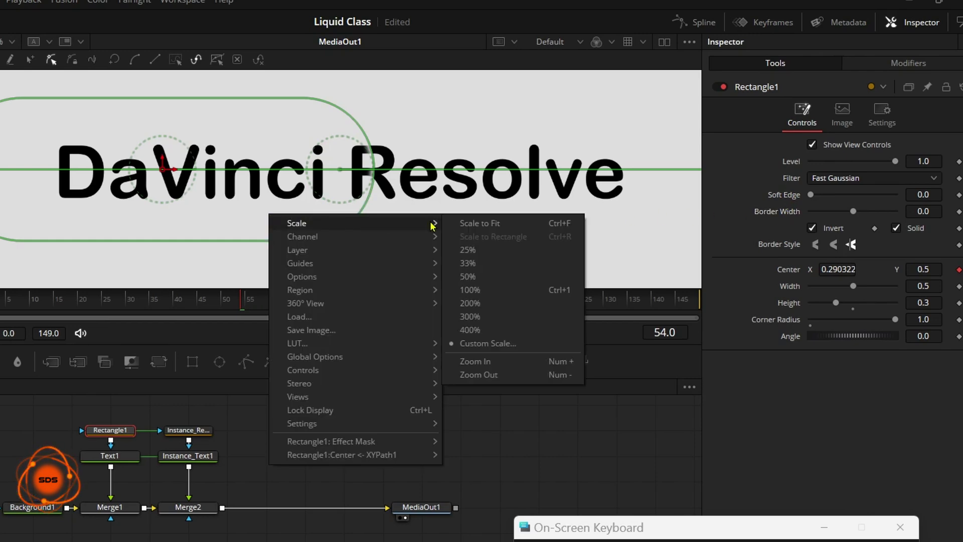
click(586, 221)
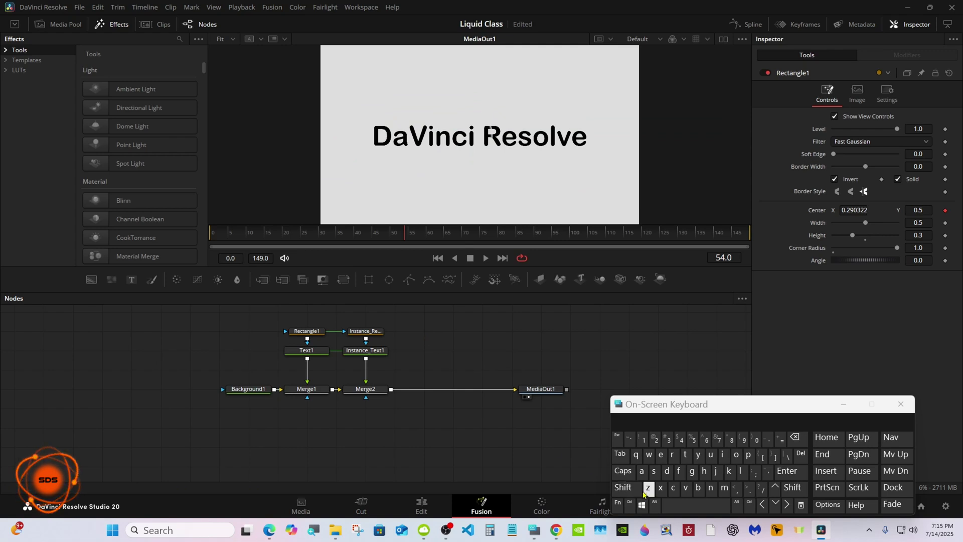
- Add a Displace node via the tool search and place it beside the instanced nodes
click(627, 489)
click(676, 505)
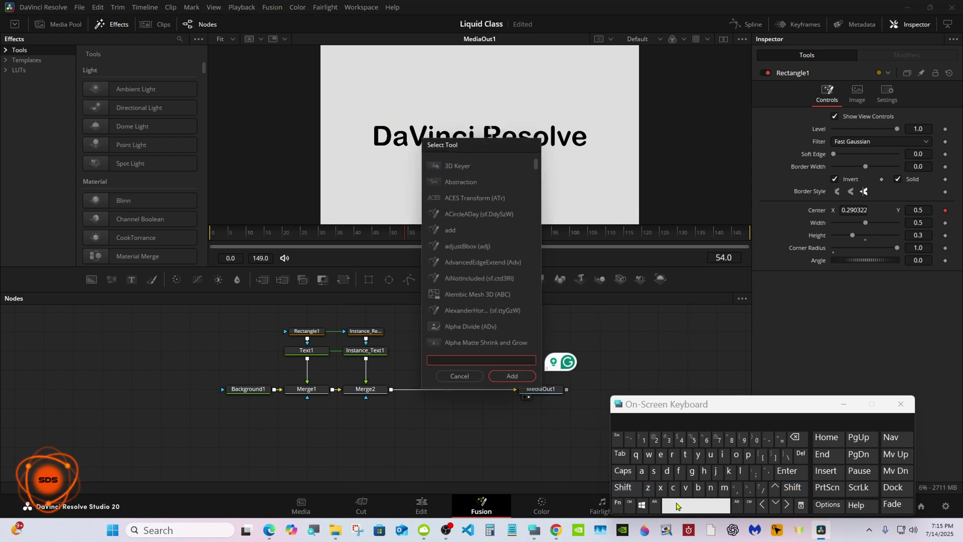
click(667, 470)
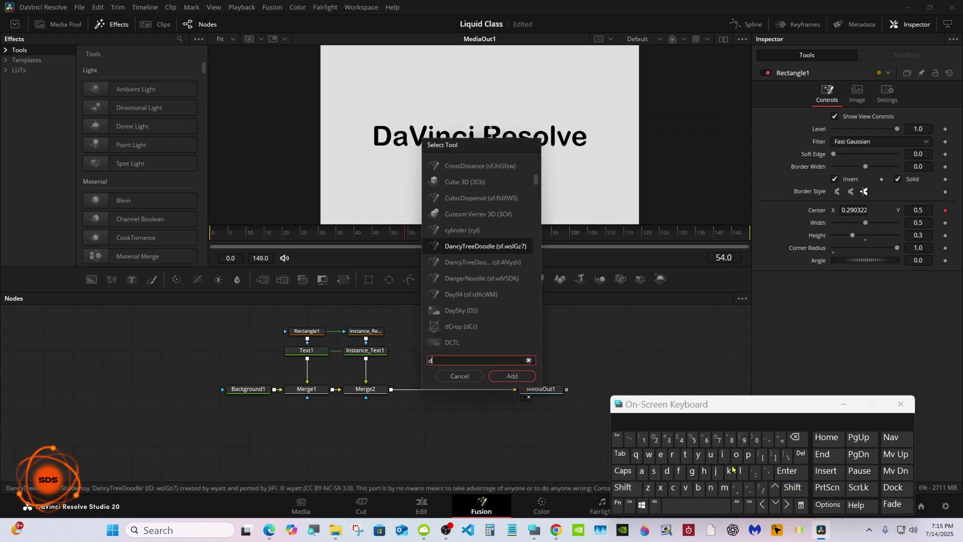
click(723, 455)
click(654, 471)
click(748, 455)
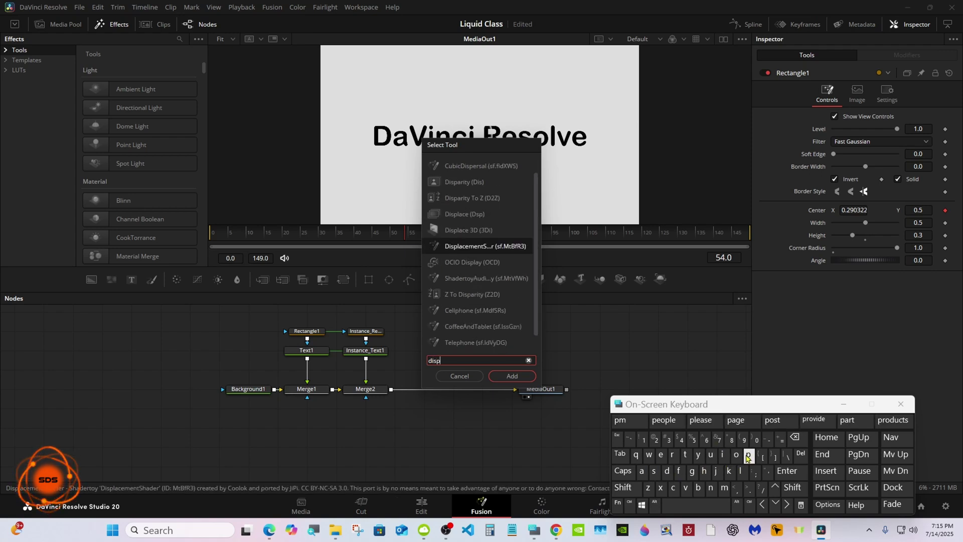
click(468, 214)
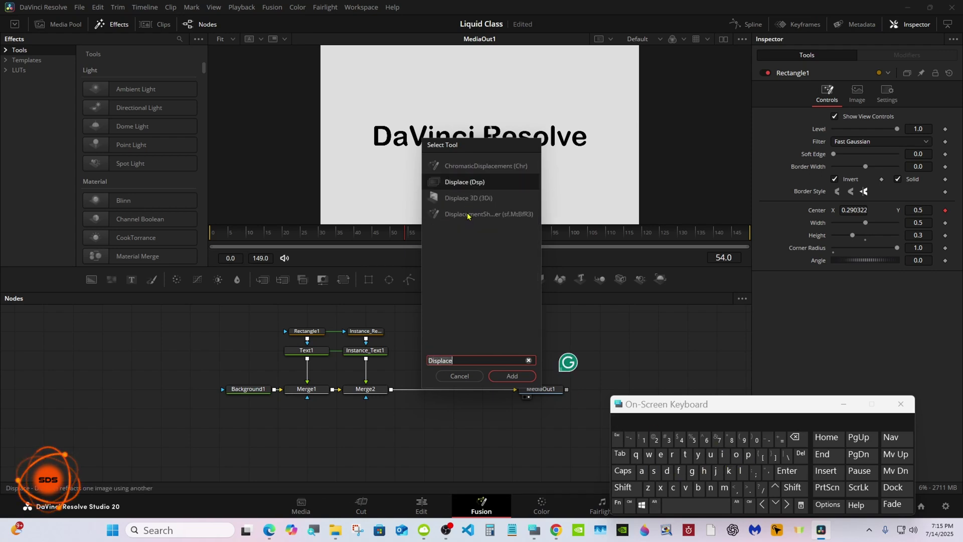
click(512, 375)
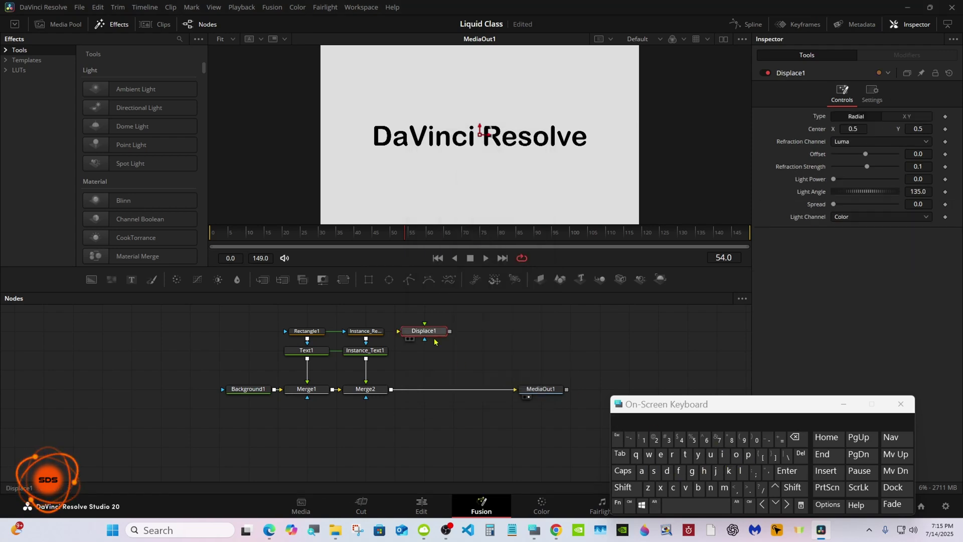
drag(427, 328, 447, 349)
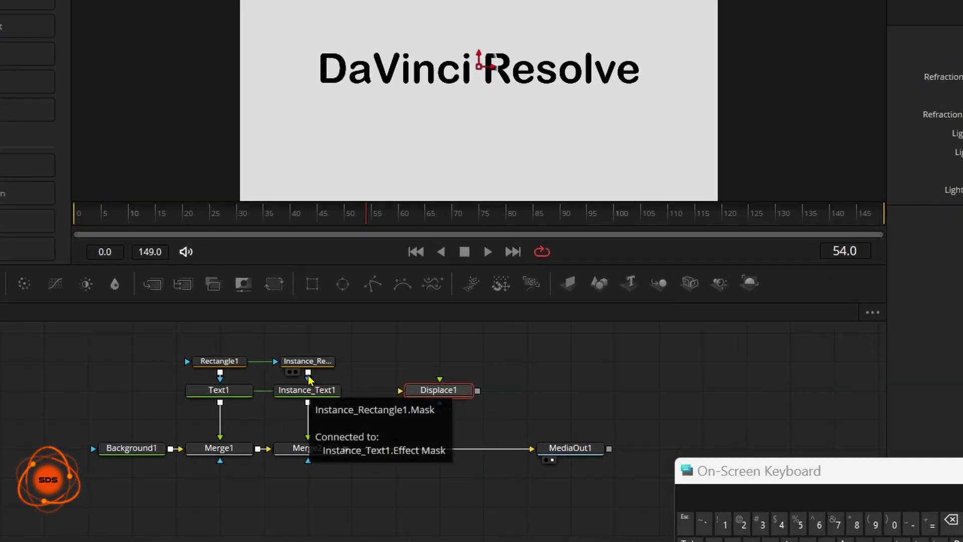
- Wire Instance_Rectangle1 and Instance_Text1 into Displace1, and Displace1 into Merge2's foreground
drag(308, 374, 441, 389)
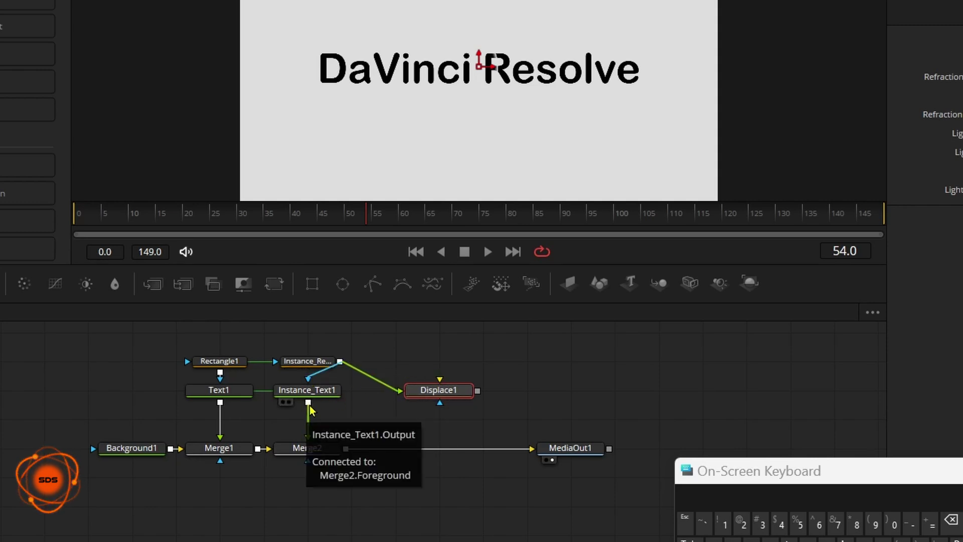
drag(309, 410, 387, 395)
drag(301, 449, 390, 449)
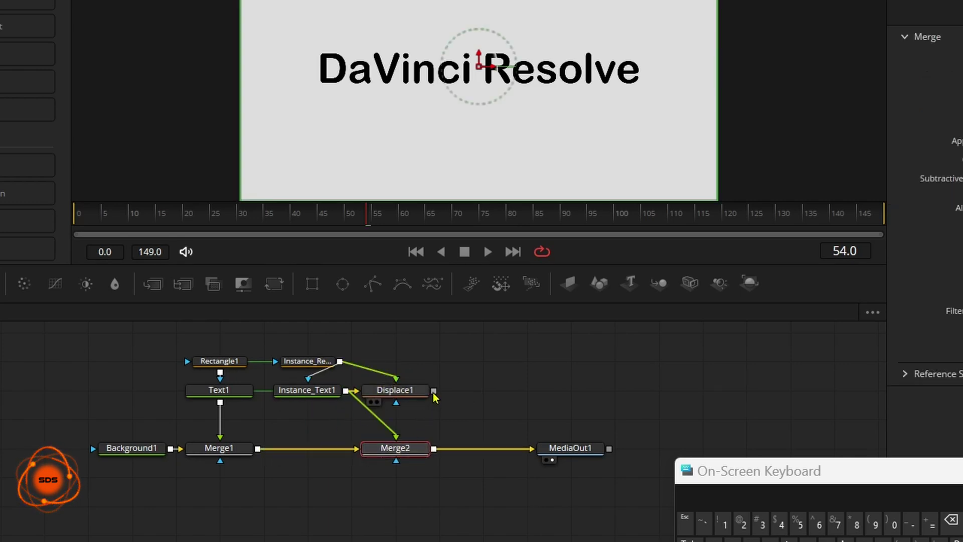
drag(434, 391, 396, 445)
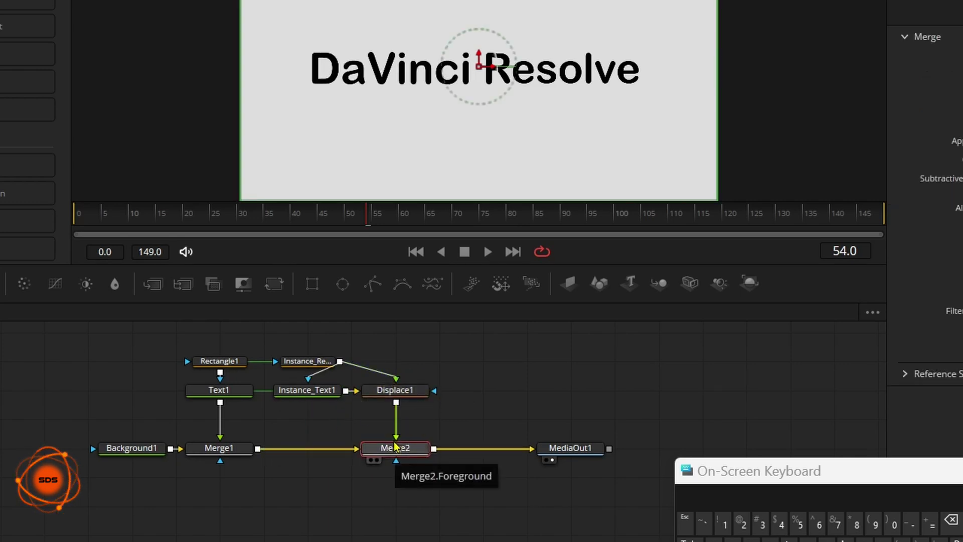
click(419, 394)
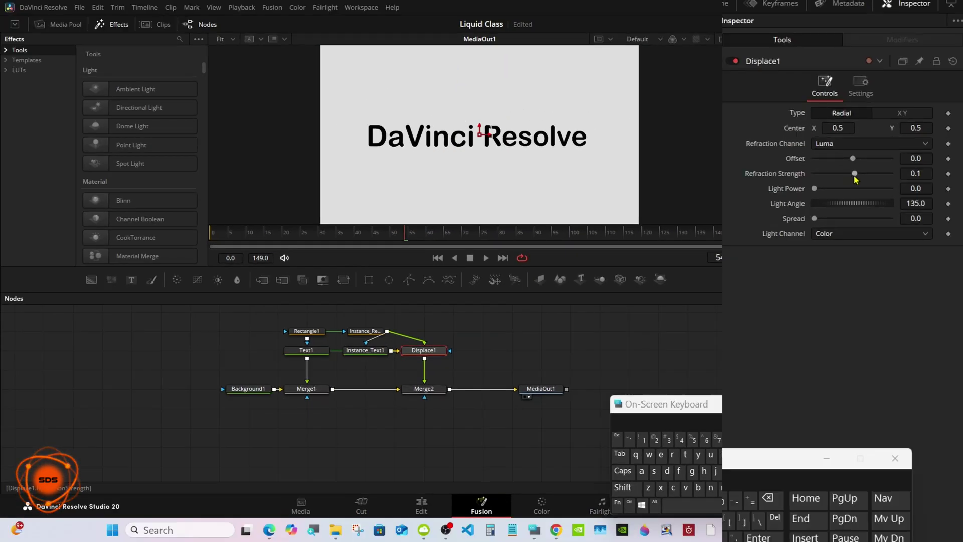
- Set Displace1's Refraction Strength to 0.55 and scrub frames to preview the warped title
drag(855, 175, 862, 179)
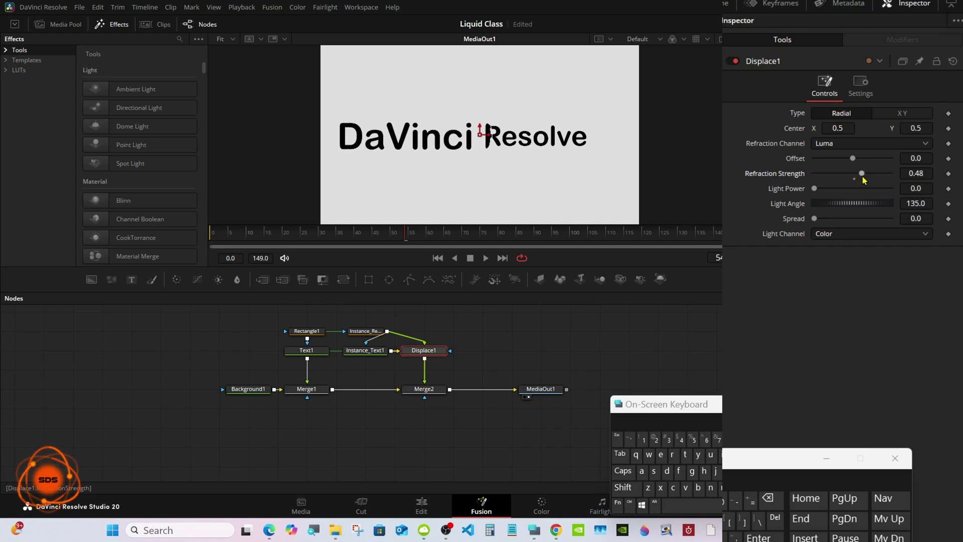
click(929, 173)
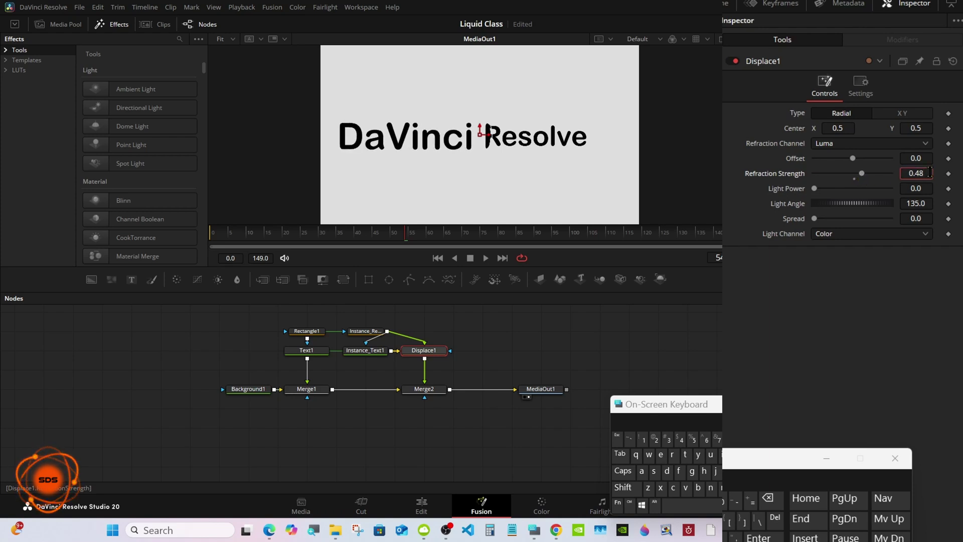
key(BackSpace)
key(BackSpace)
text(6)
key(Return)
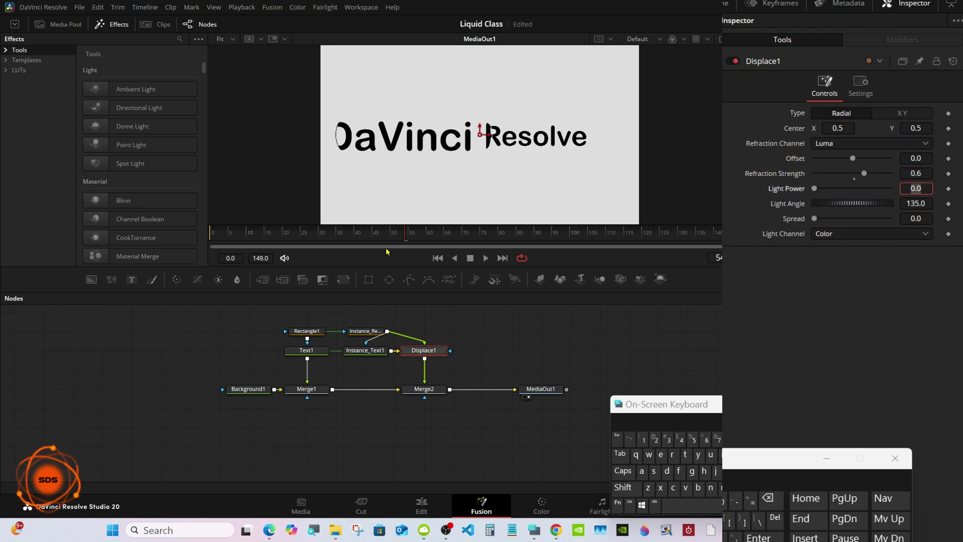
drag(462, 235, 465, 239)
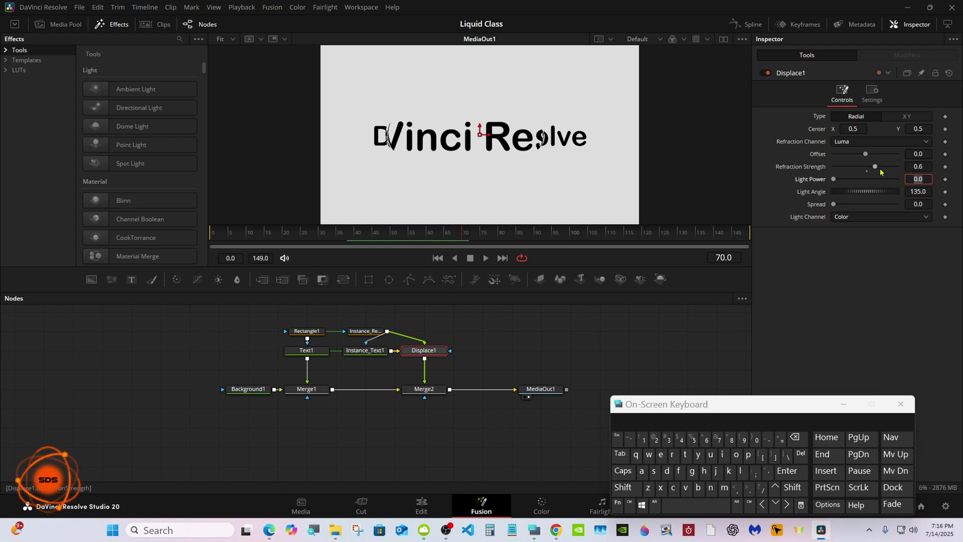
click(918, 166)
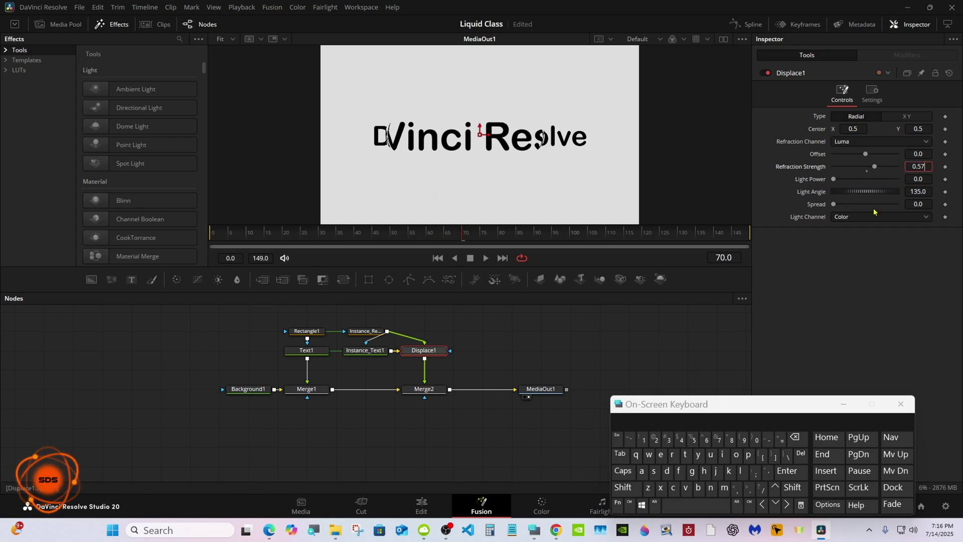
click(694, 439)
click(788, 471)
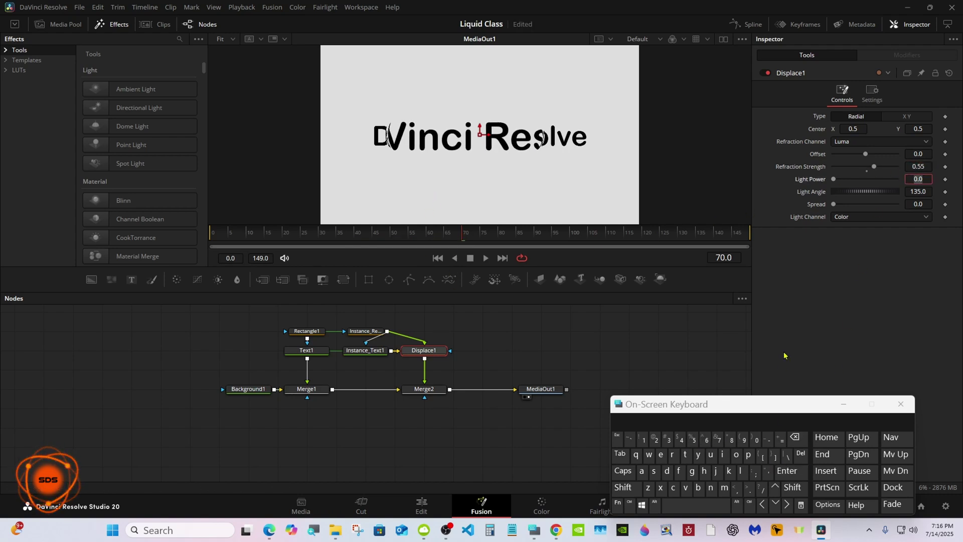
click(448, 234)
drag(448, 234, 372, 239)
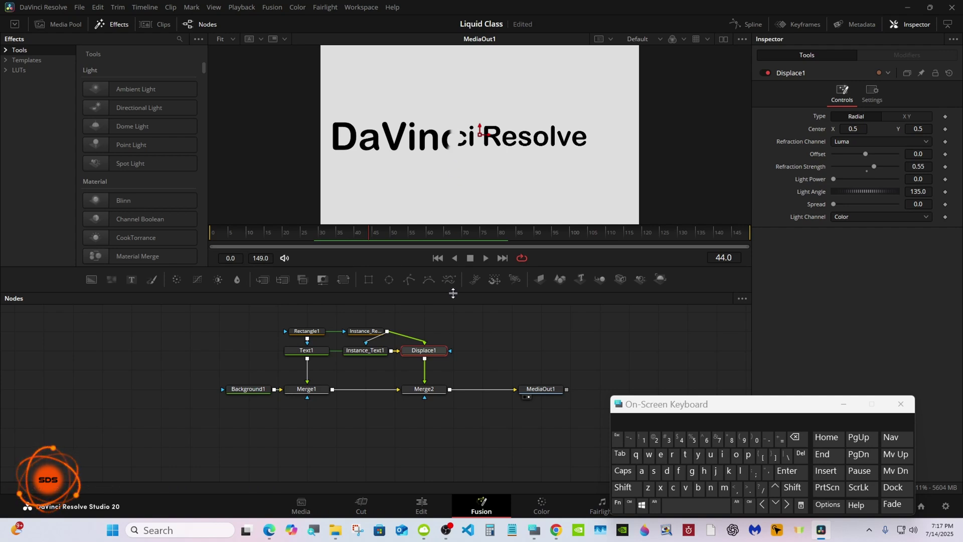
drag(697, 405, 425, 418)
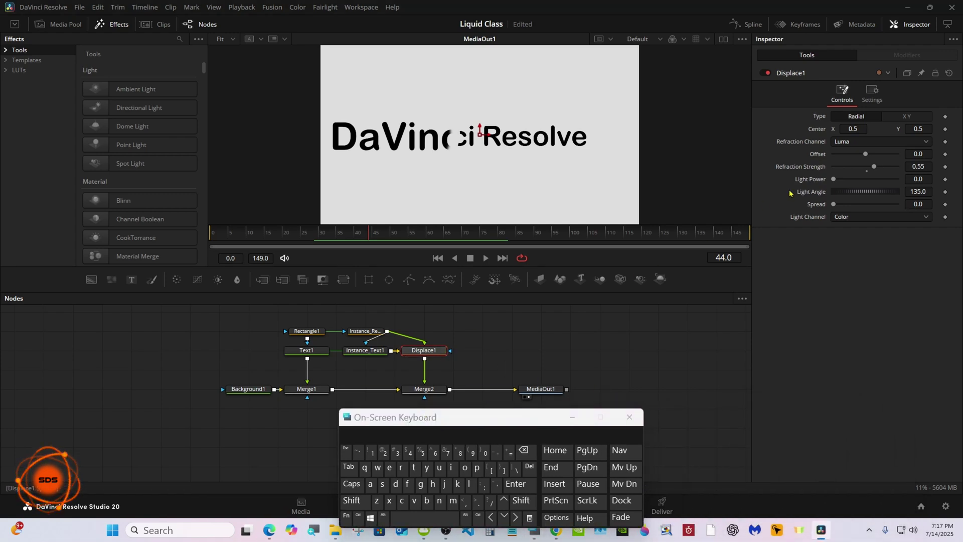
- Link Displace1's Center to Instance_Rectangle1's Center with an expression, then preview the moving warp
click(919, 62)
click(370, 333)
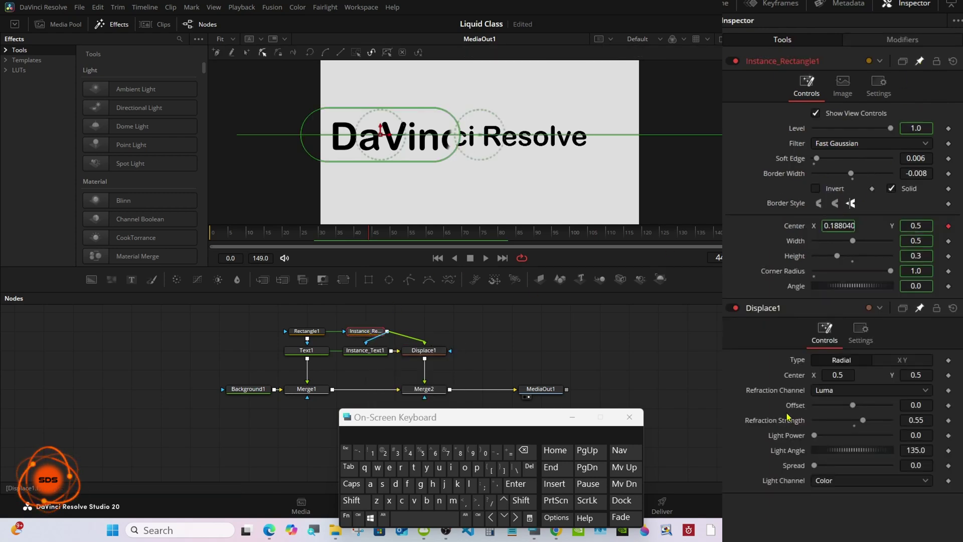
right_click(792, 383)
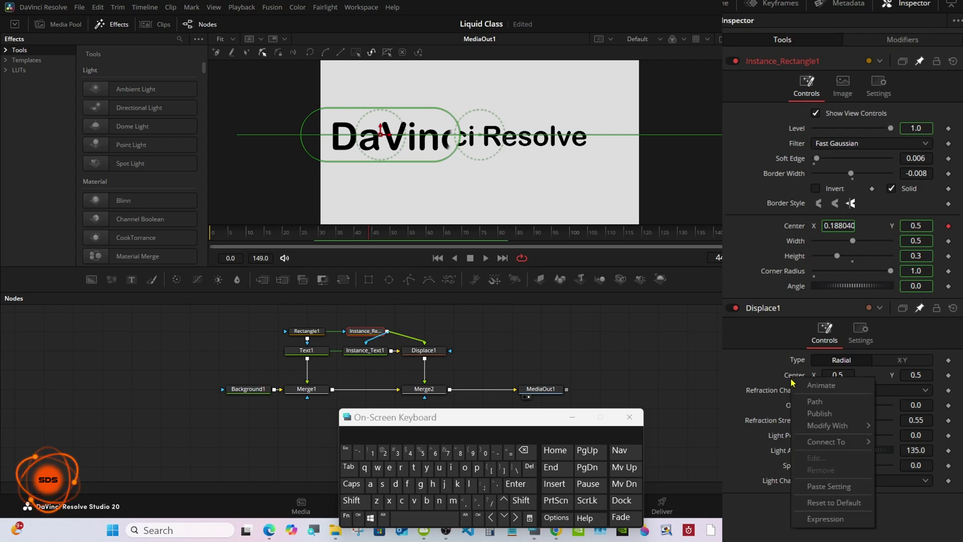
click(812, 521)
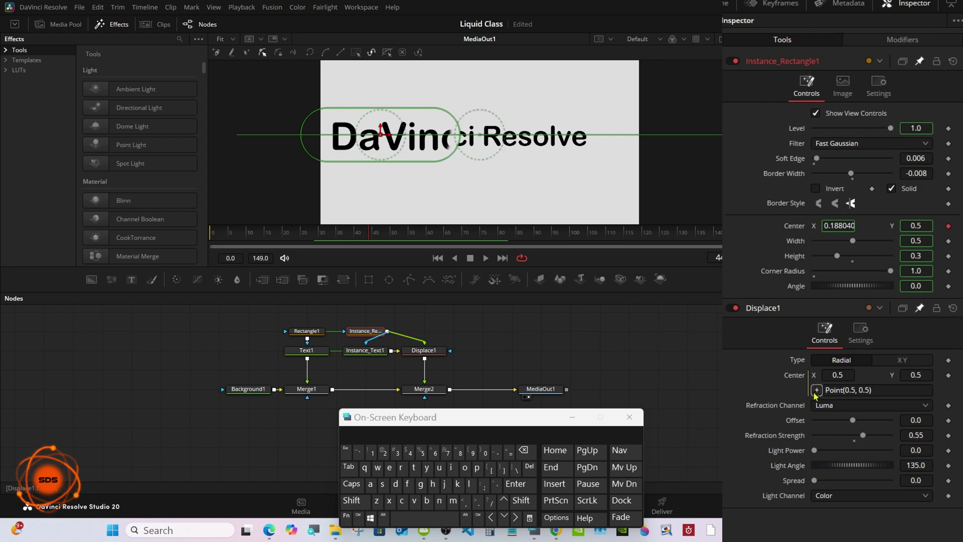
drag(816, 391, 794, 227)
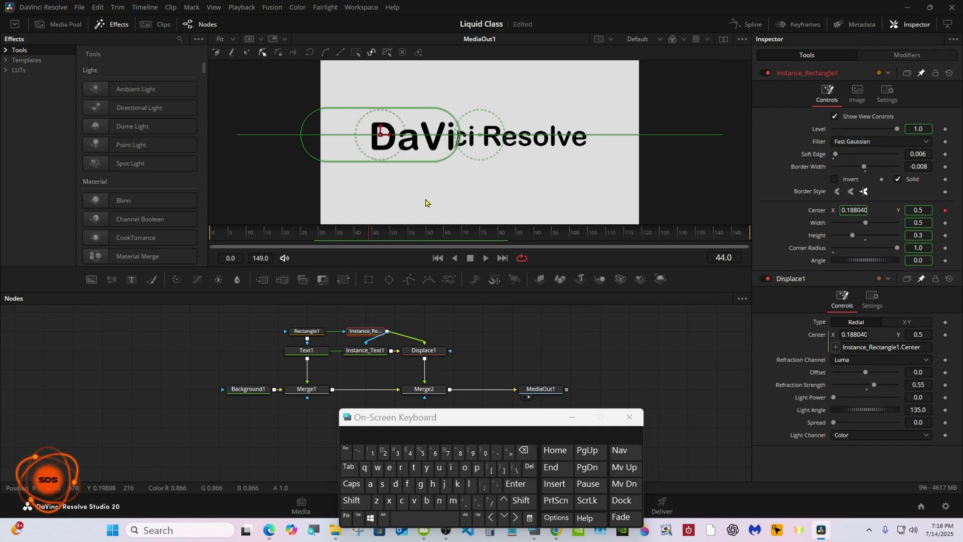
drag(362, 233, 425, 239)
drag(448, 417, 643, 416)
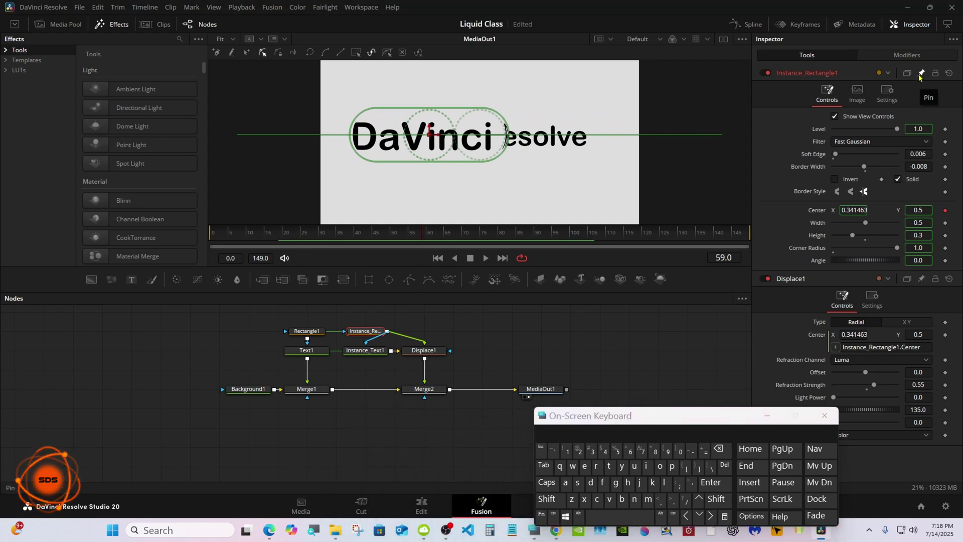
- Enlarge the viewer and zoom it in to 90% on the title at frame 55
click(446, 342)
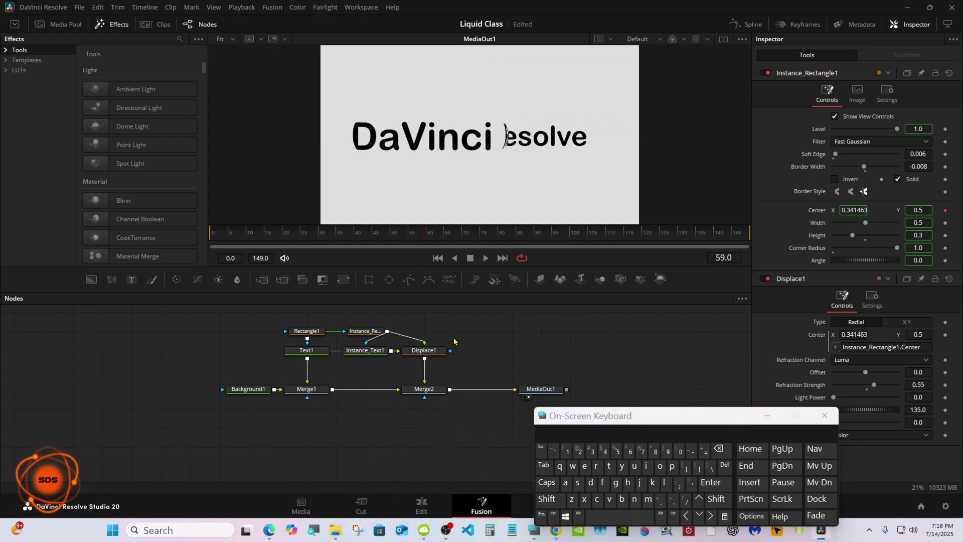
drag(425, 302, 386, 369)
click(365, 399)
right_click(382, 226)
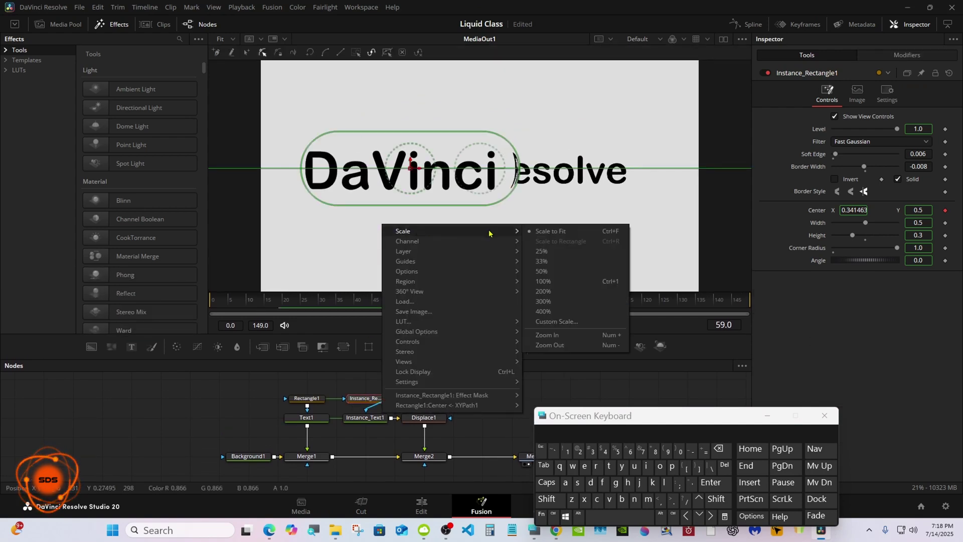
click(545, 336)
right_click(392, 245)
mouse_move(517, 251)
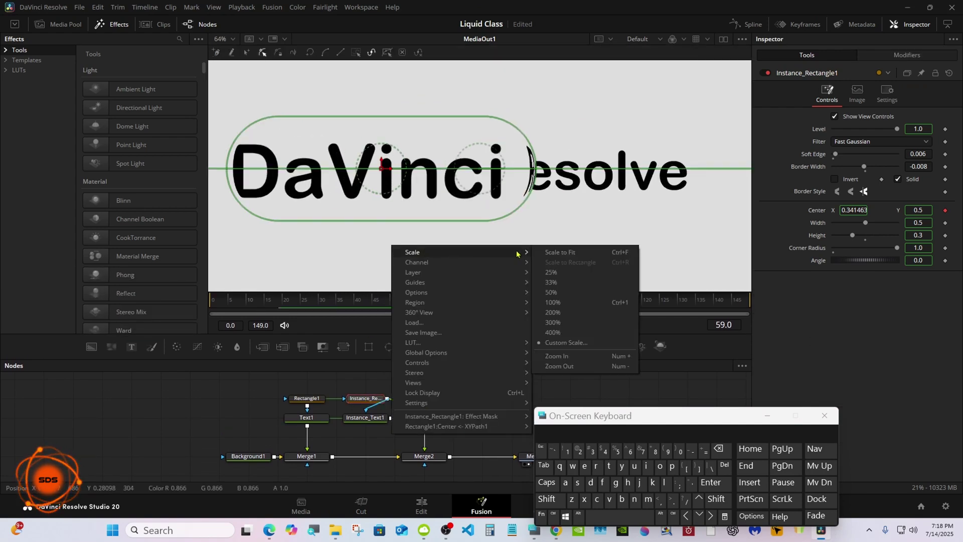
click(537, 359)
drag(408, 305, 411, 305)
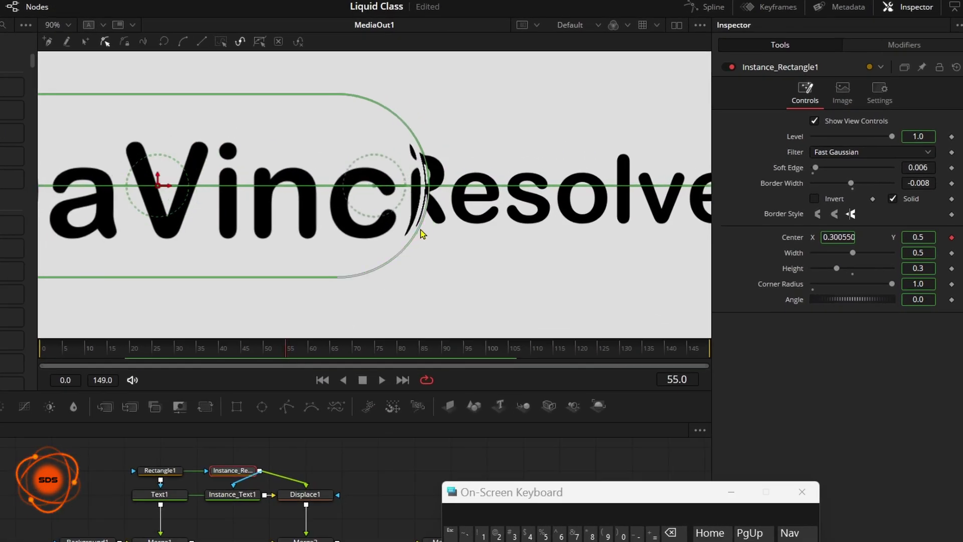
- Save the project and fine-tune the pill's Border Width to about -0.0044, checking frame 50
key(ctrl+s)
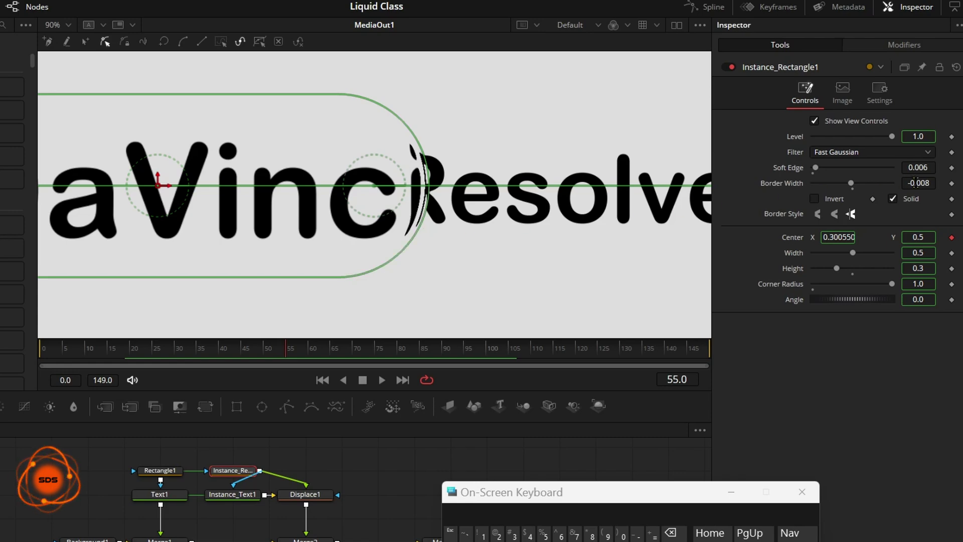
mouse_move(916, 182)
mouse_down()
mouse_move(898, 182)
mouse_move(916, 183)
mouse_up()
drag(321, 361, 266, 361)
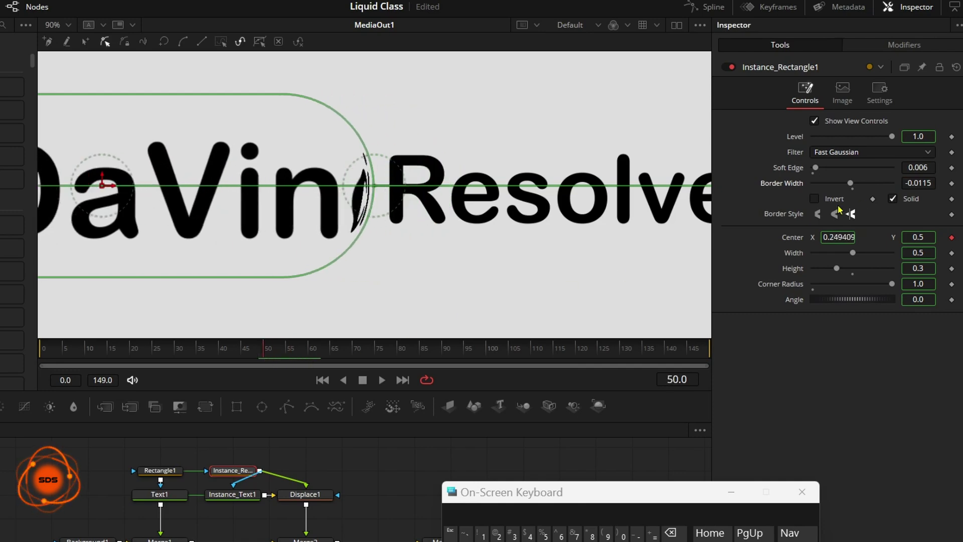
drag(917, 182, 932, 183)
mouse_move(282, 351)
mouse_down()
mouse_move(296, 351)
mouse_move(287, 351)
mouse_up()
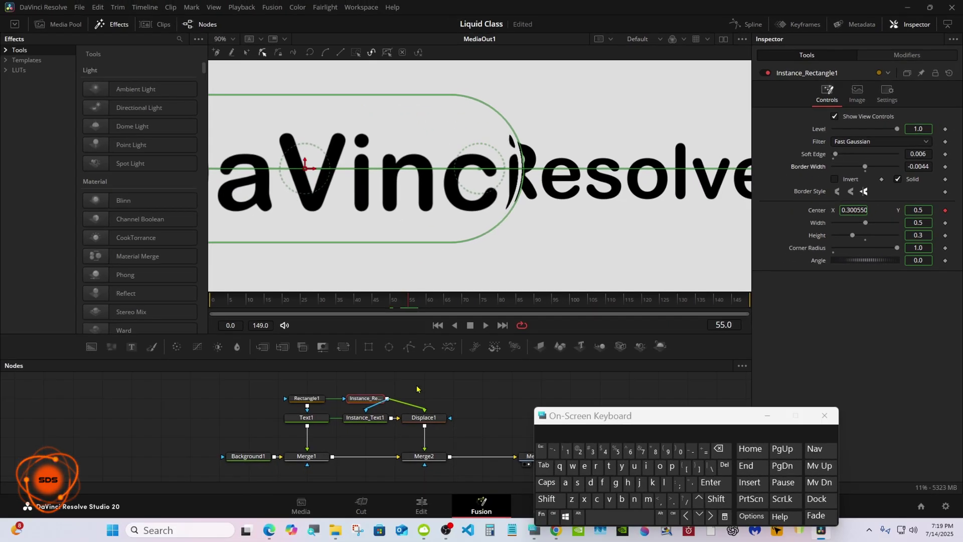
- Set Displace1's Spread to 1.0
click(305, 494)
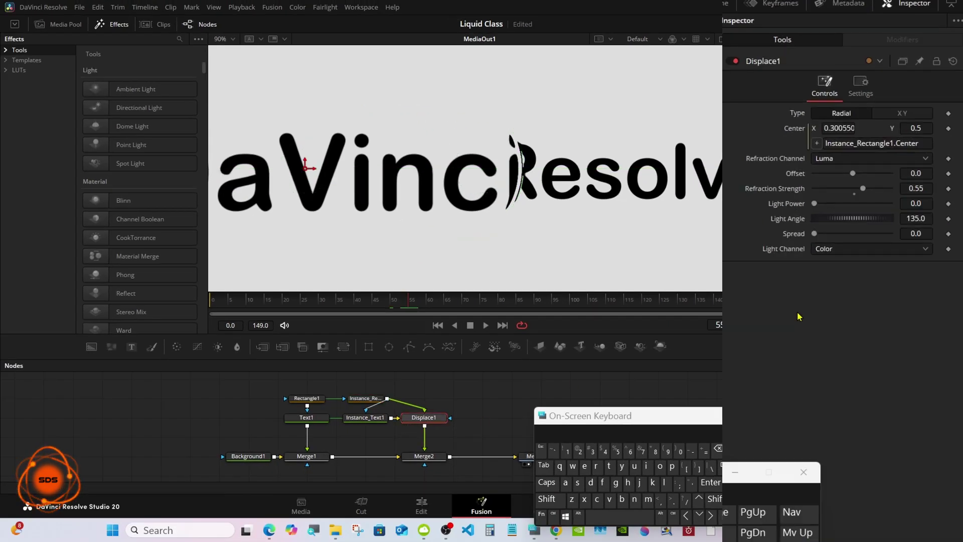
click(920, 233)
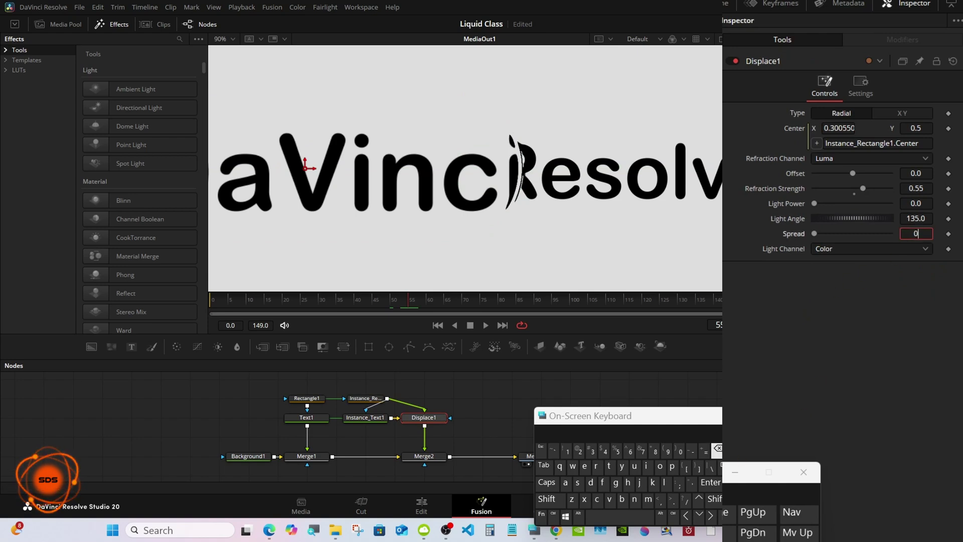
click(717, 449)
click(566, 450)
click(711, 483)
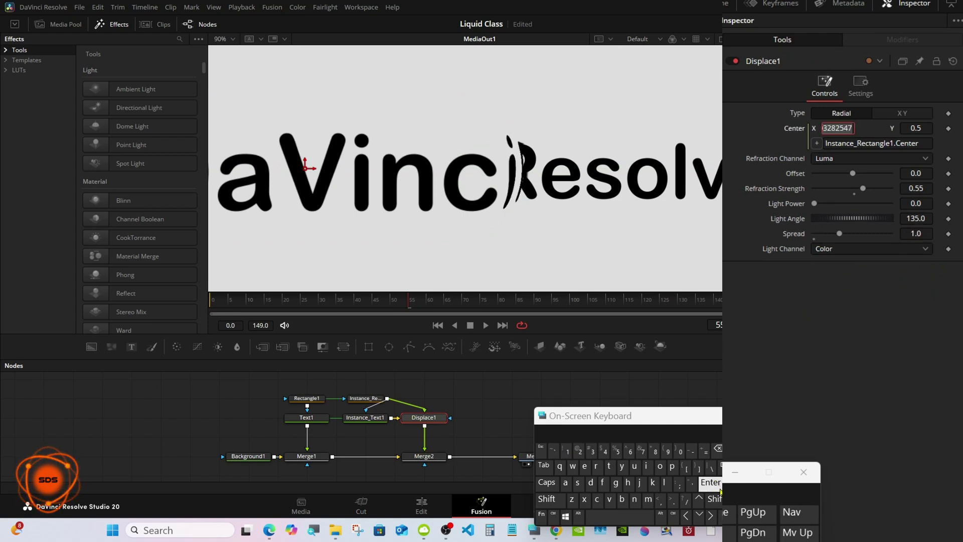
click(710, 482)
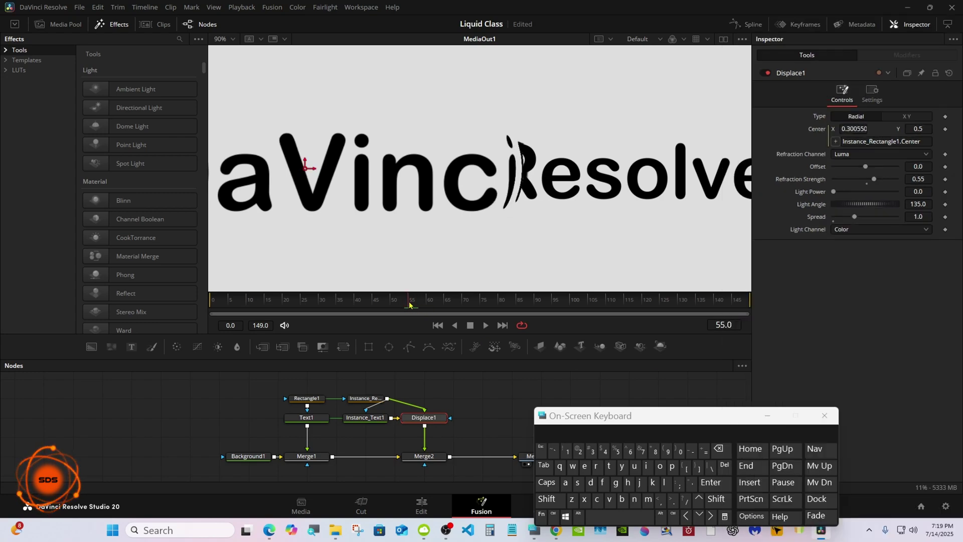
- Switch the pill rectangle to the third border style and set its Border Width to -0.016
click(365, 398)
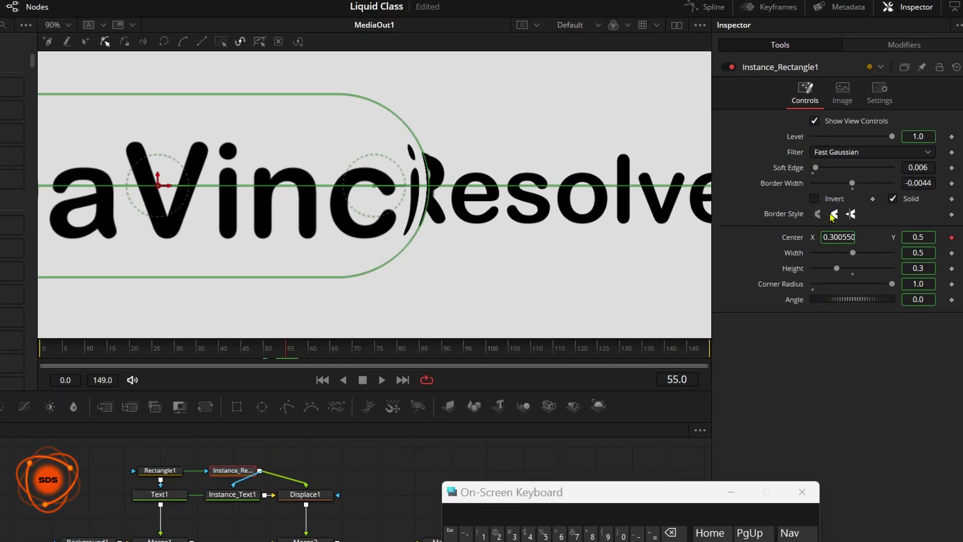
click(850, 214)
click(918, 183)
click(671, 533)
click(671, 533)
click(671, 533)
click(621, 533)
click(590, 533)
key(Tab)
- Preview frames around 54 and fit the whole frame in the viewer
click(284, 354)
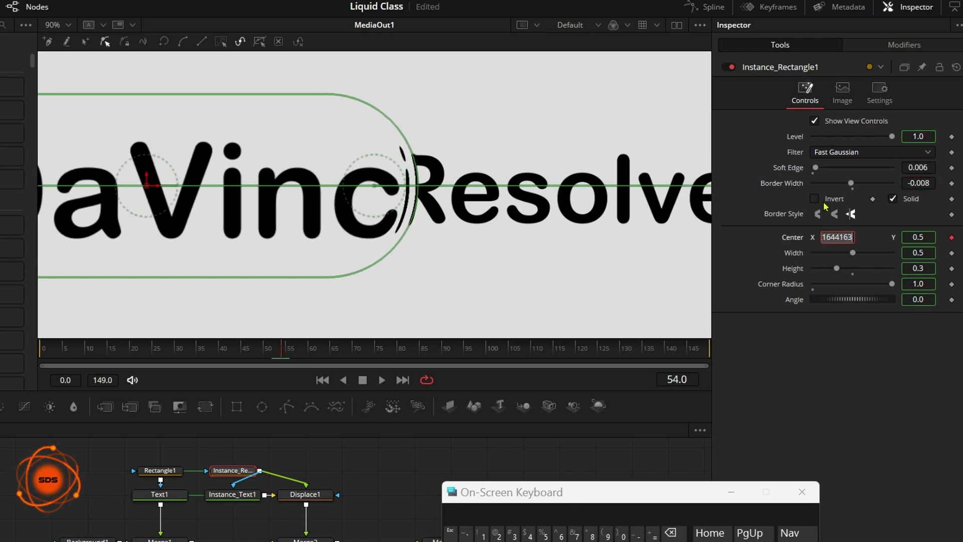
scroll(853, 183, down, 1)
scroll(933, 183, down, 7)
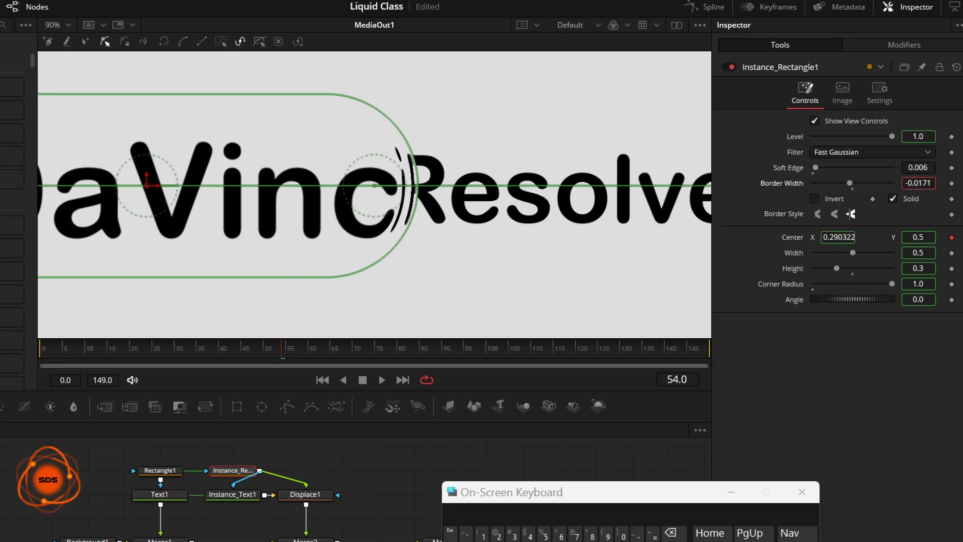
mouse_move(279, 350)
mouse_down()
mouse_move(219, 350)
mouse_move(294, 349)
mouse_move(269, 349)
mouse_up()
right_click(286, 198)
mouse_move(313, 201)
click(481, 200)
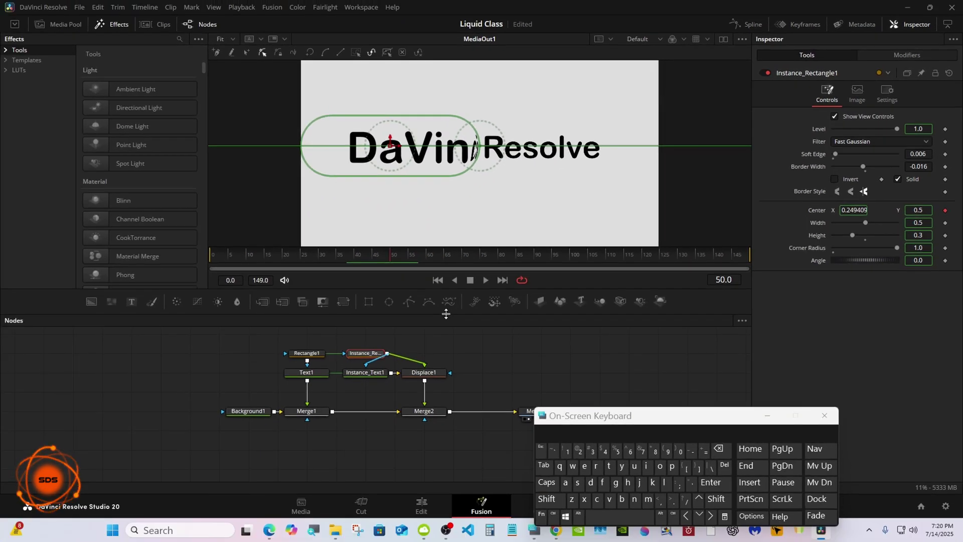
- Add a Background2 node with a Drop Shadow after it in the node flow
drag(563, 420, 754, 394)
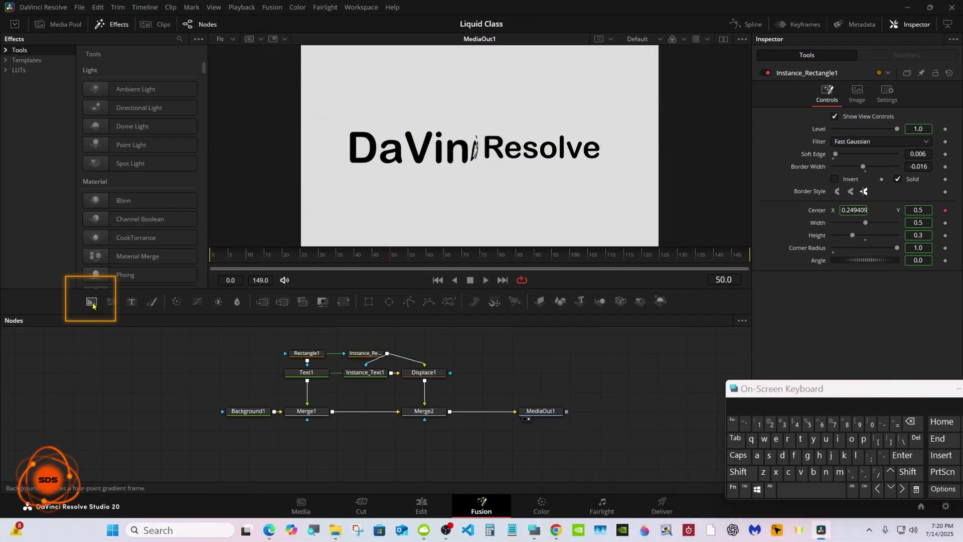
drag(91, 303, 513, 356)
click(739, 471)
click(786, 491)
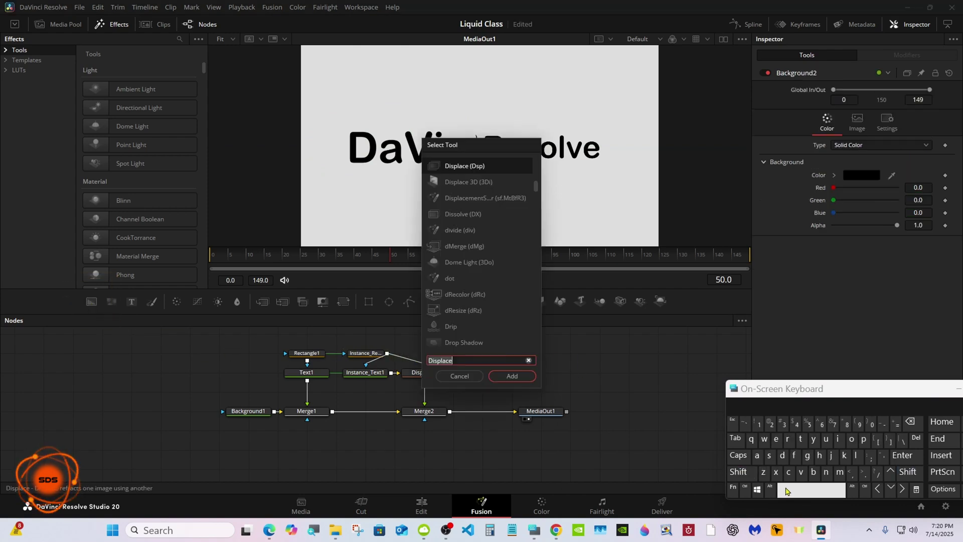
click(783, 455)
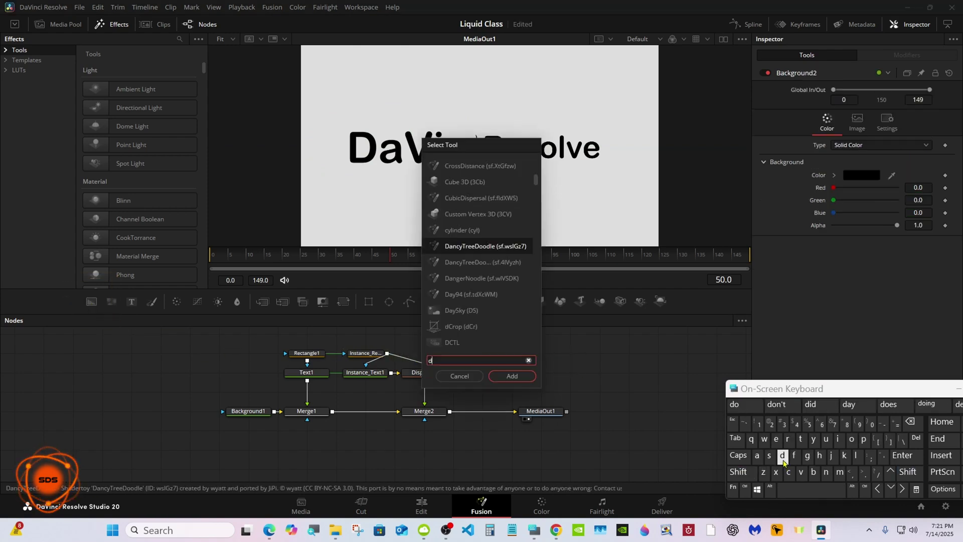
click(787, 439)
click(851, 440)
click(864, 439)
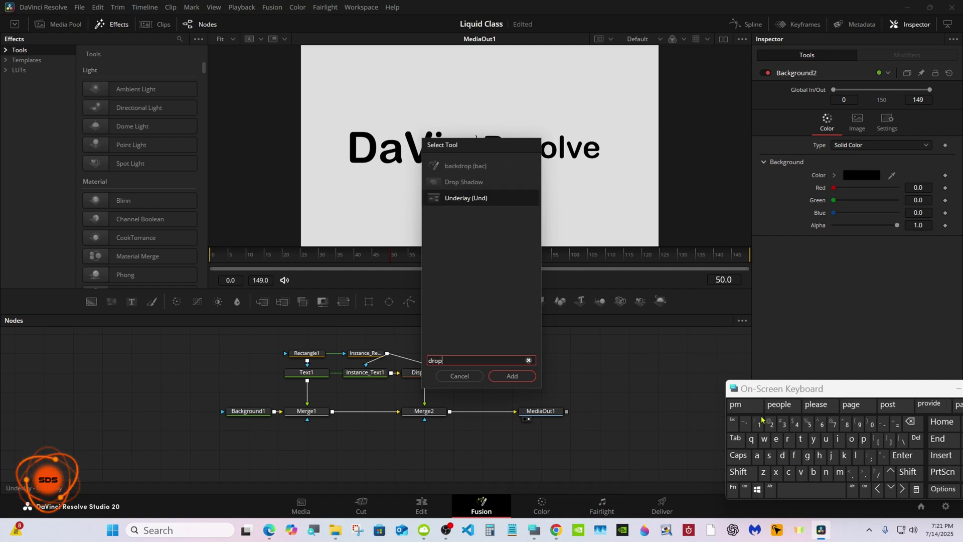
click(464, 182)
click(500, 380)
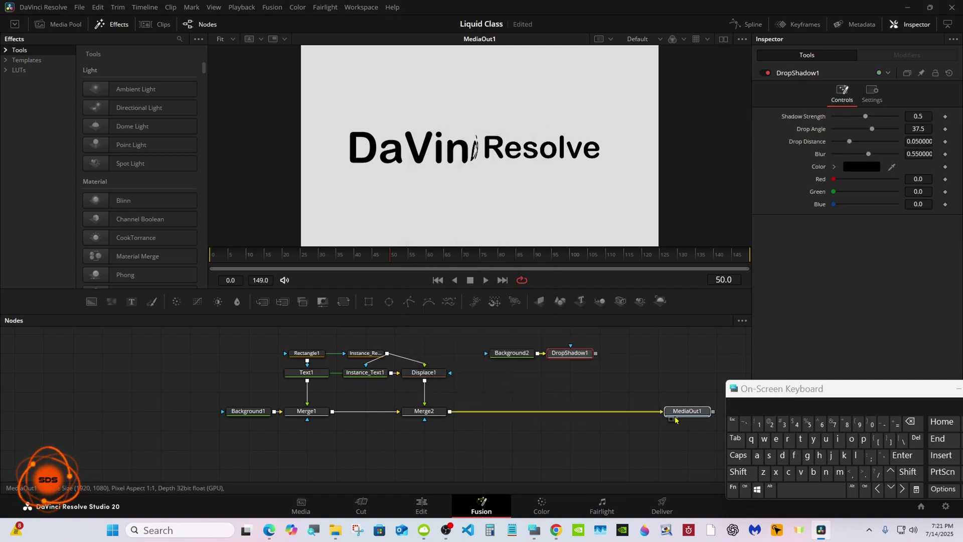
click(536, 374)
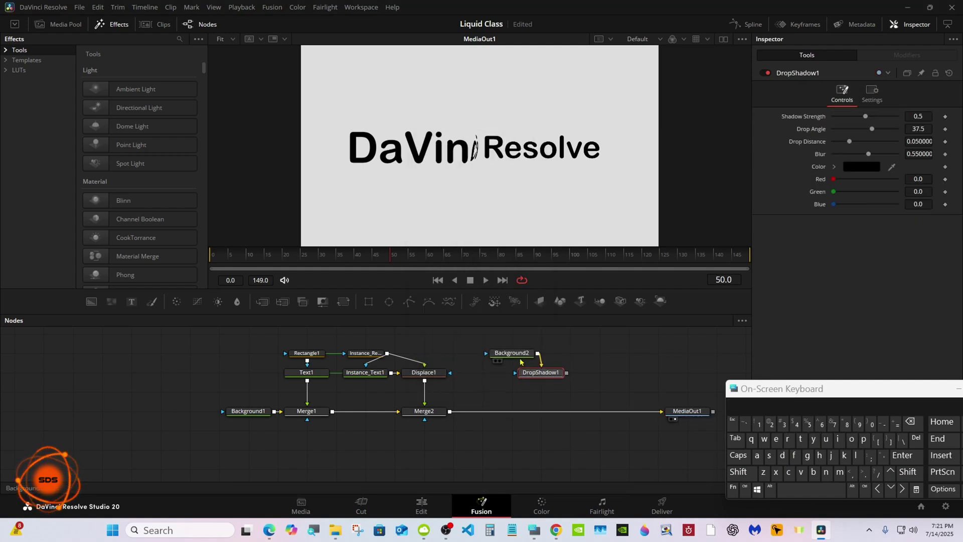
drag(512, 353, 450, 415)
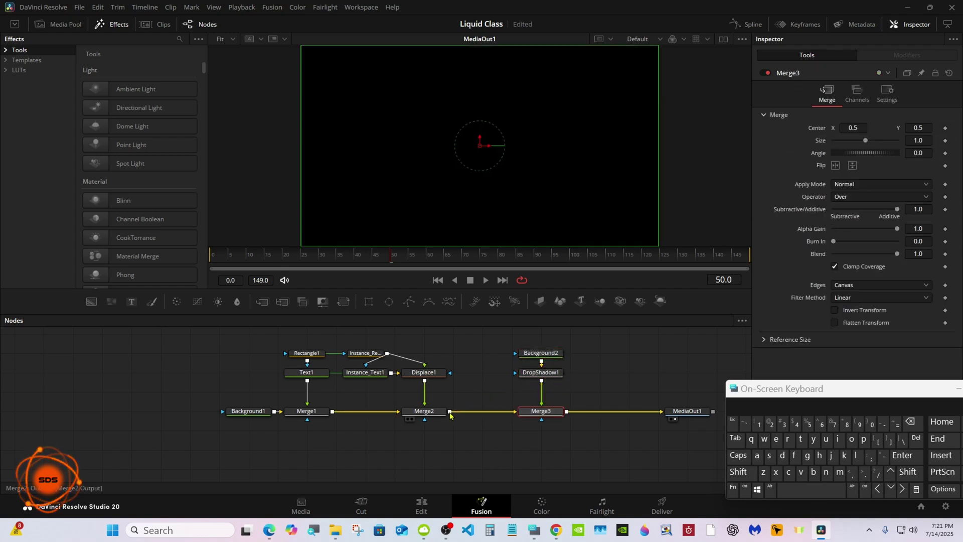
- Paste an instance of Rectangle1 and wire it as the mask for Background2 and Merge3
click(315, 354)
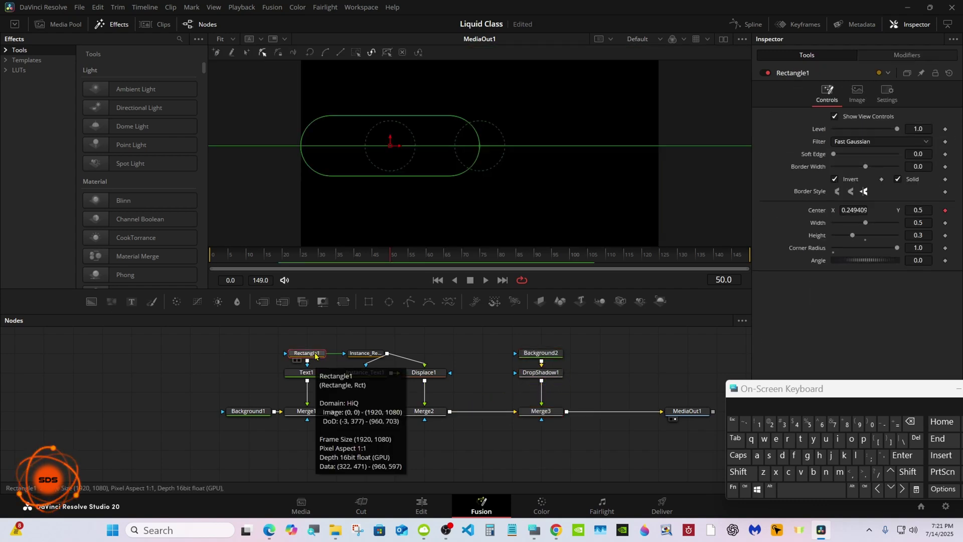
right_click(316, 355)
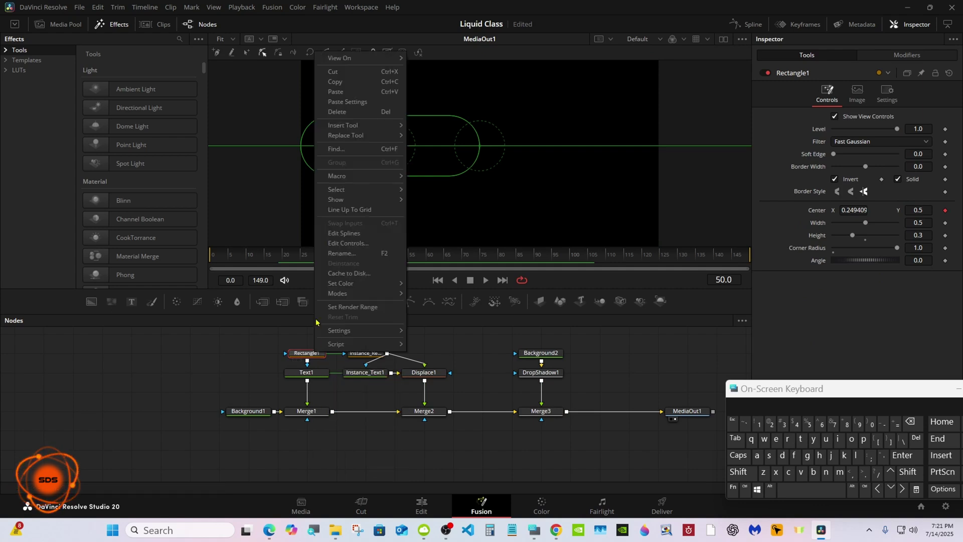
click(341, 85)
click(476, 357)
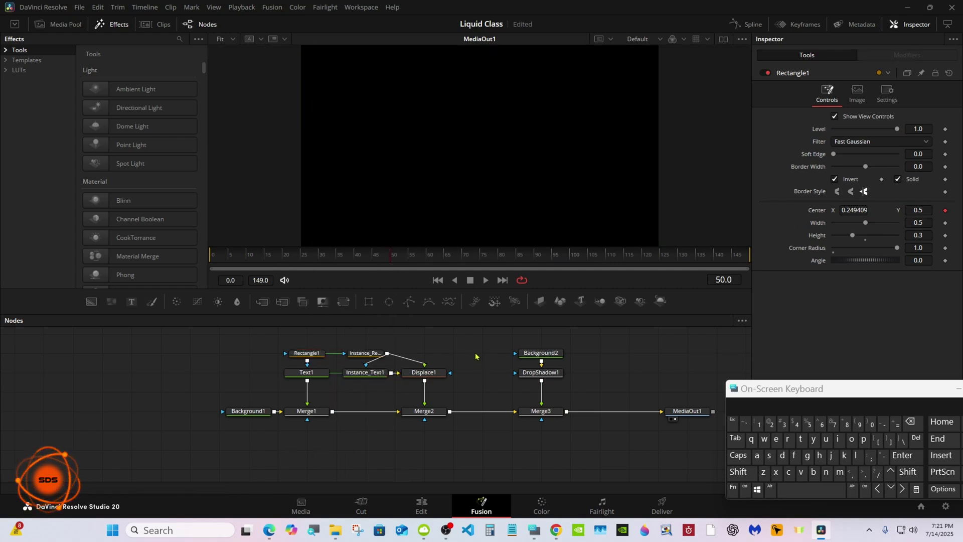
right_click(476, 356)
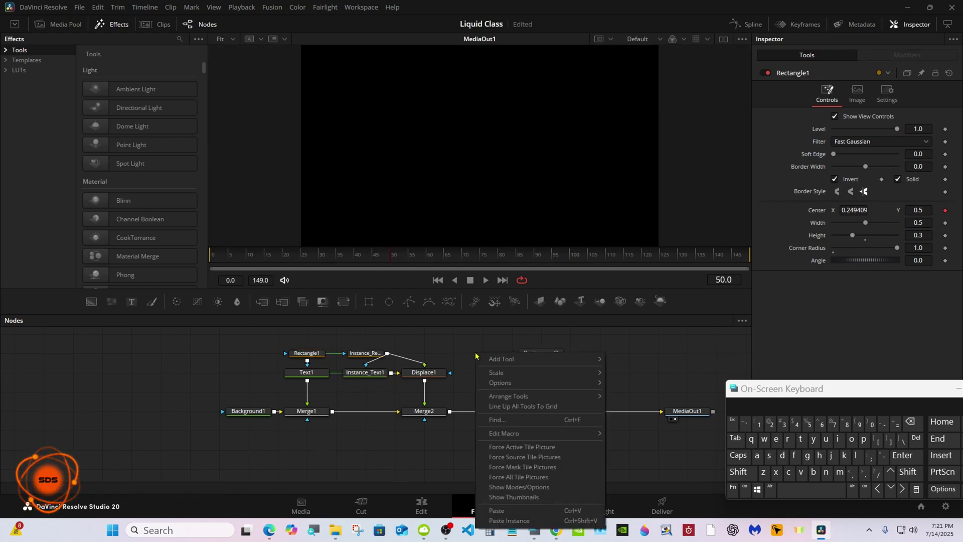
click(504, 519)
drag(504, 357, 517, 354)
drag(532, 411, 502, 411)
drag(504, 362, 512, 416)
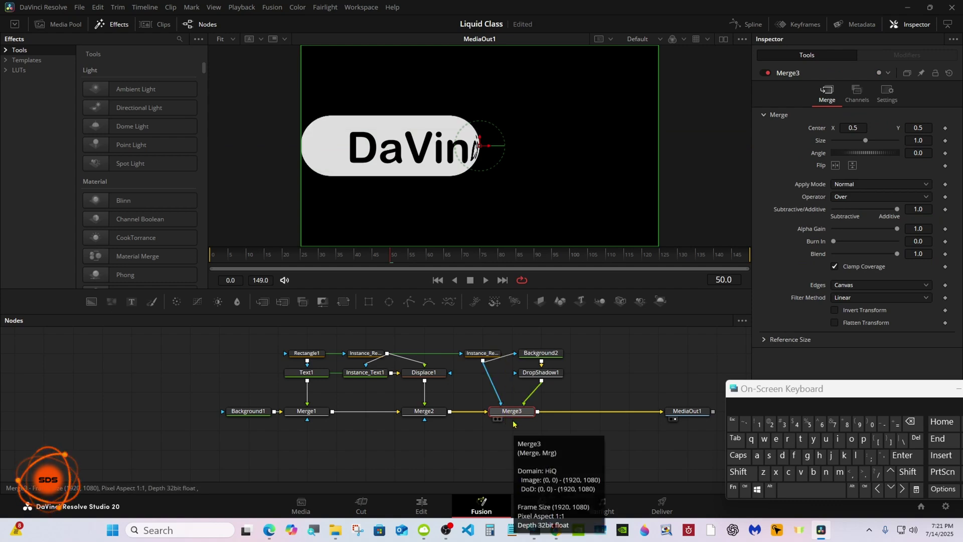
drag(774, 394, 550, 452)
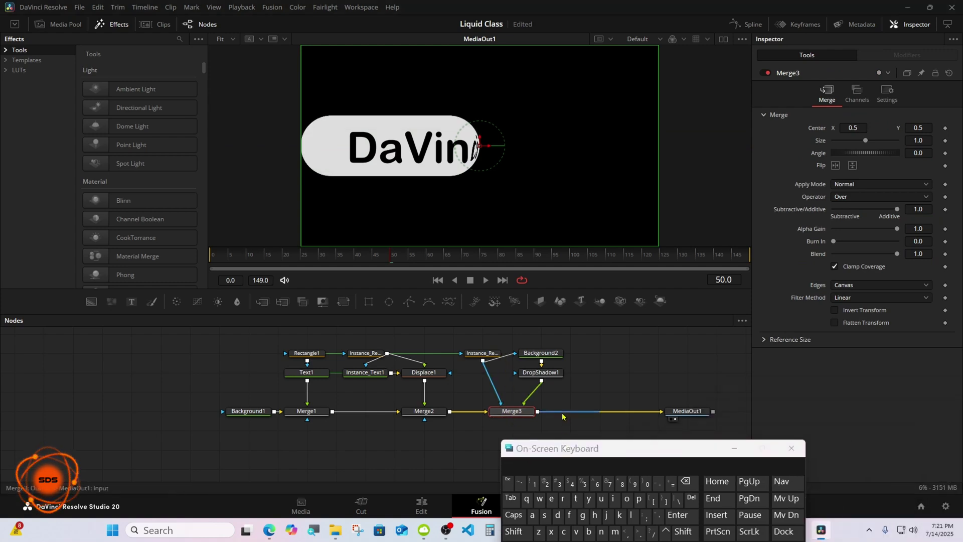
- Make Background2 apply its mask inverted
click(548, 354)
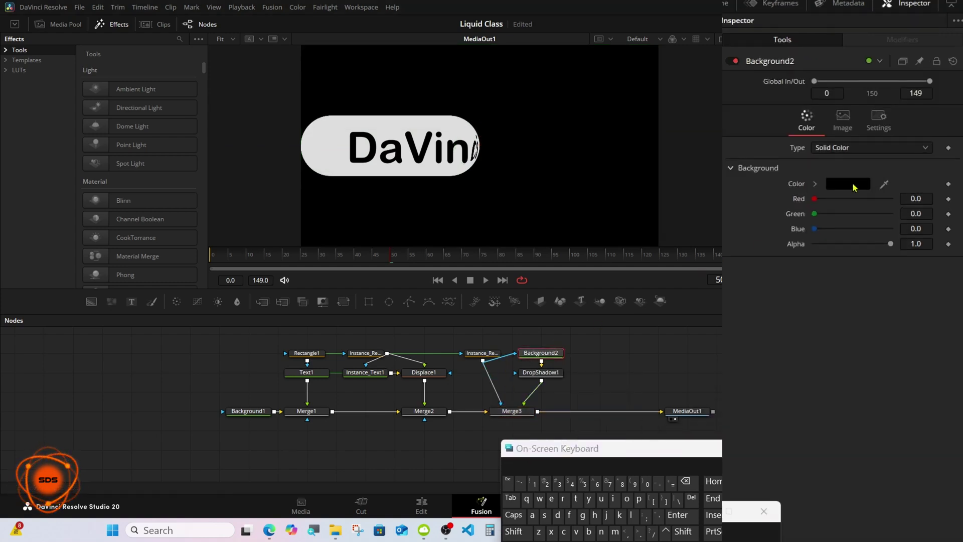
click(889, 125)
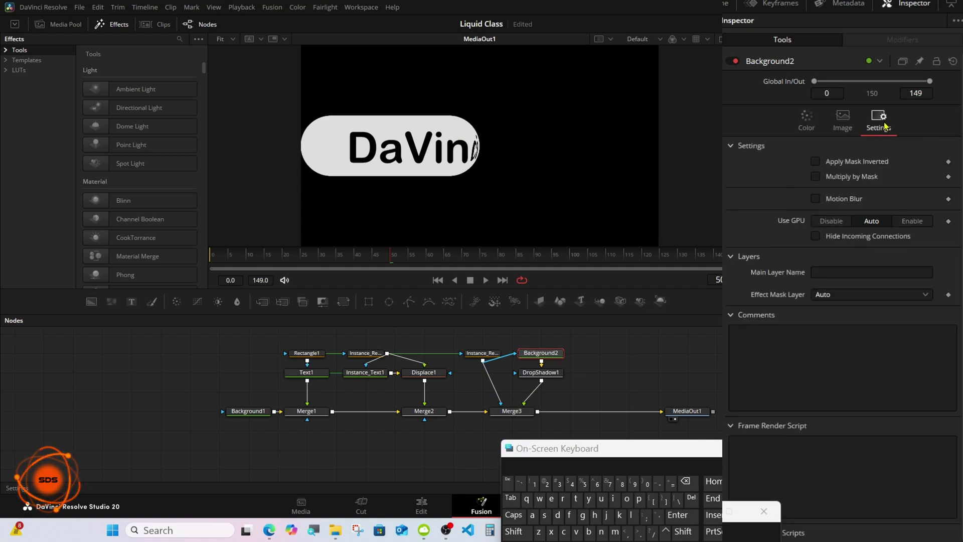
click(815, 164)
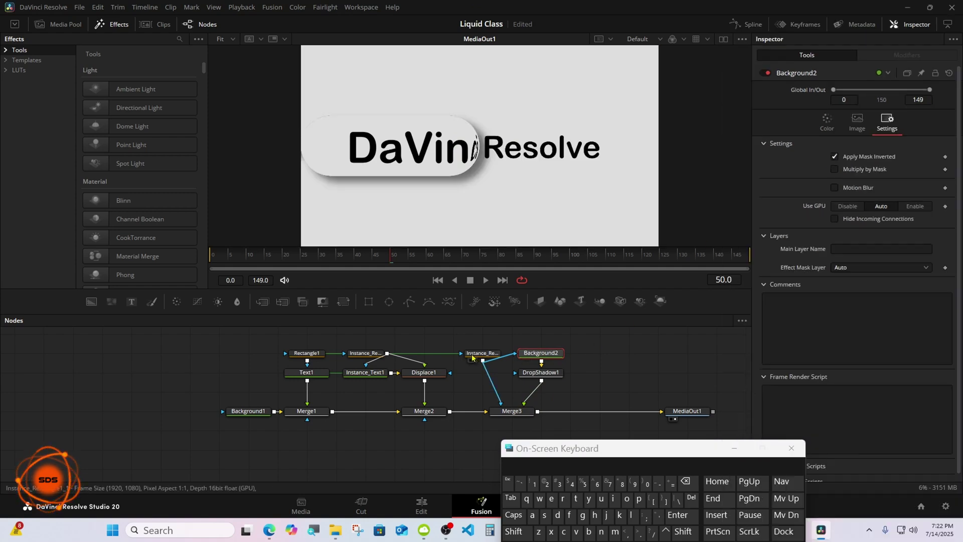
- Deinstance Instance_Rectangle1_1's Invert setting and turn Invert off
click(472, 355)
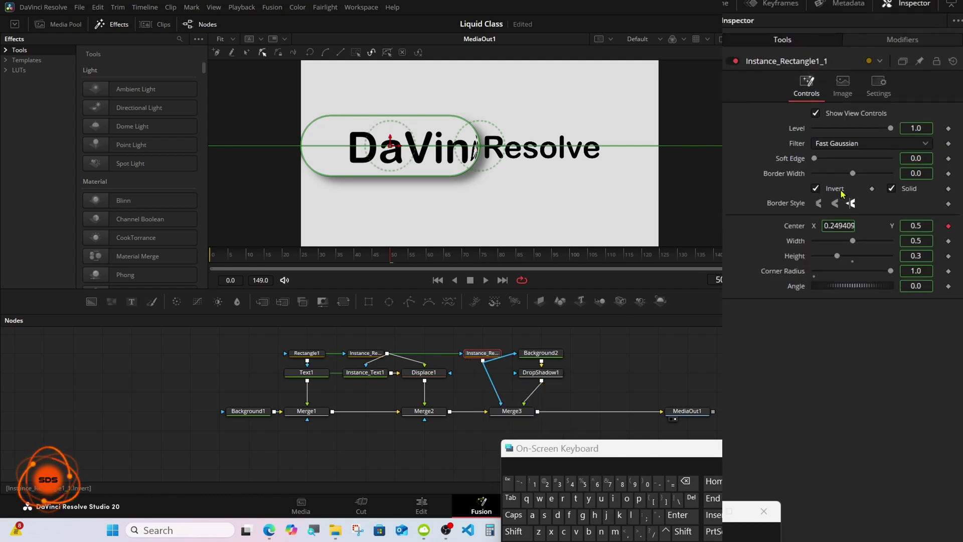
right_click(841, 191)
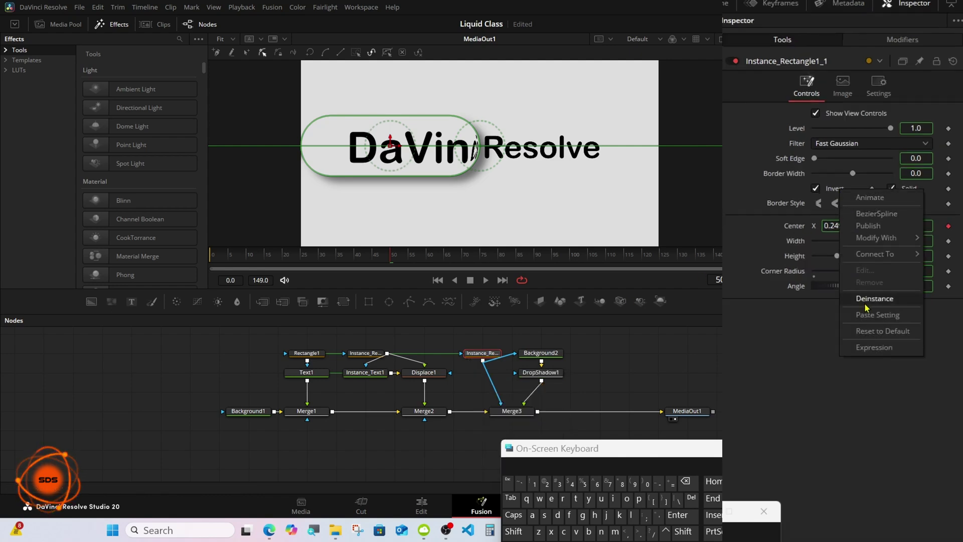
click(865, 300)
click(815, 189)
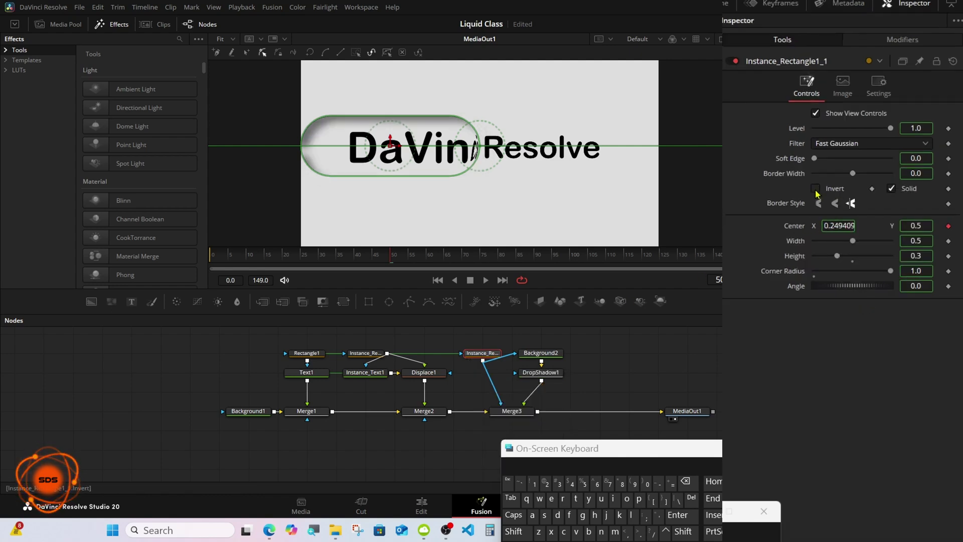
- Set DropShadow1's Drop Angle to 75
drag(393, 256, 464, 257)
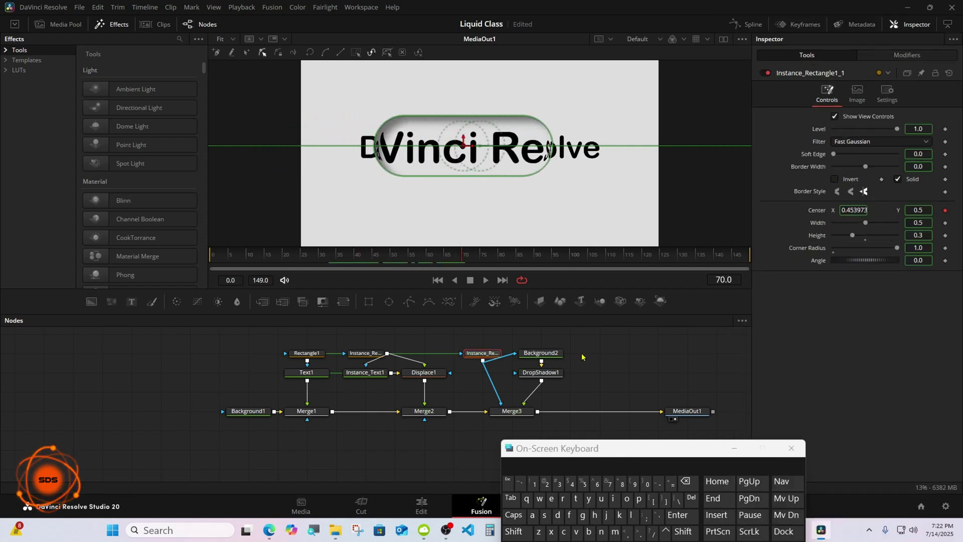
click(558, 372)
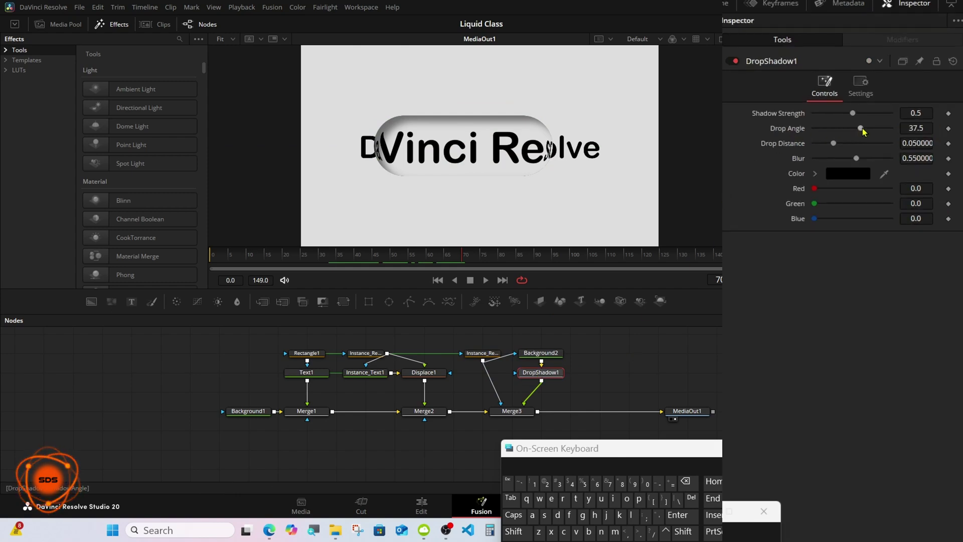
drag(863, 127, 889, 135)
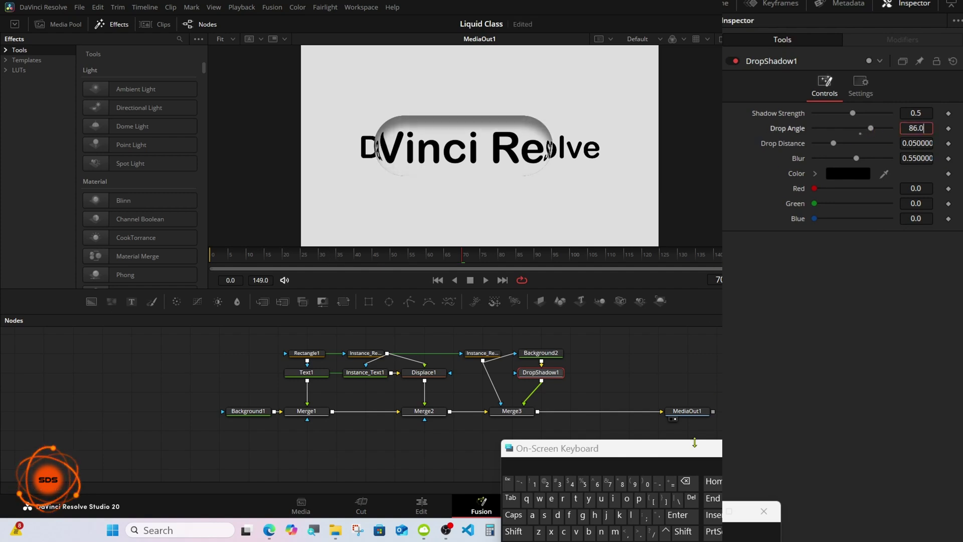
click(685, 481)
click(685, 482)
click(685, 482)
click(685, 483)
click(608, 484)
click(583, 483)
click(677, 515)
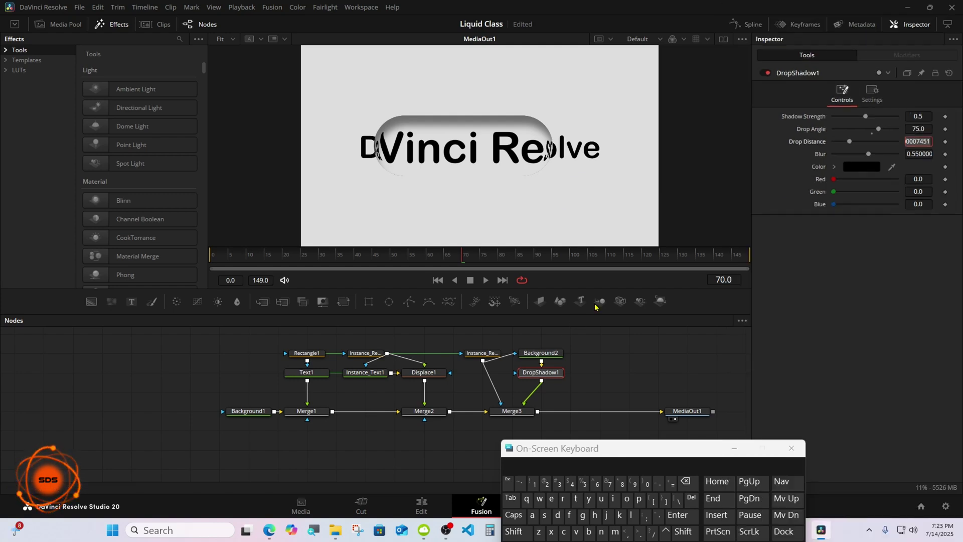
drag(627, 448, 267, 425)
- Paste instanced copies of Background2 and DropShadow1 and merge them into the output via Merge4
click(518, 341)
drag(519, 340, 557, 382)
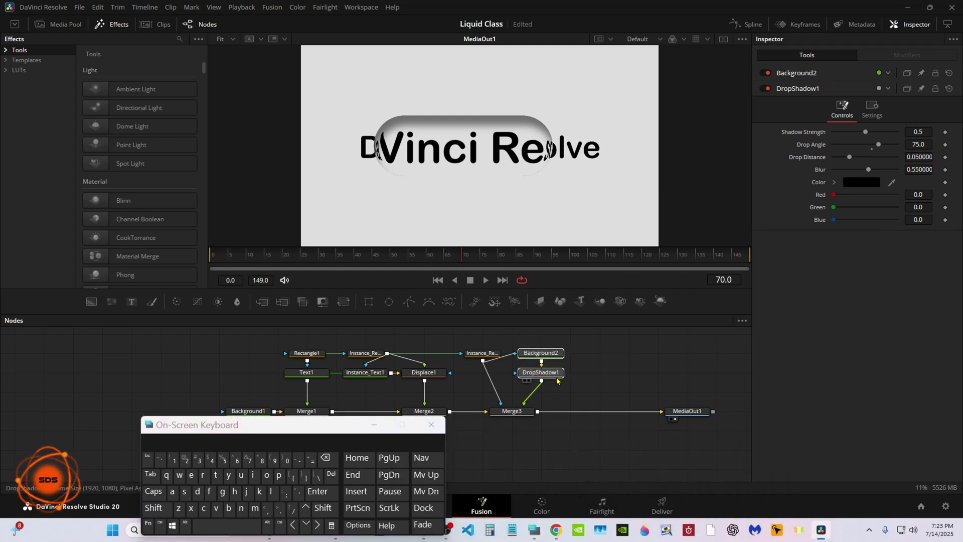
right_click(557, 382)
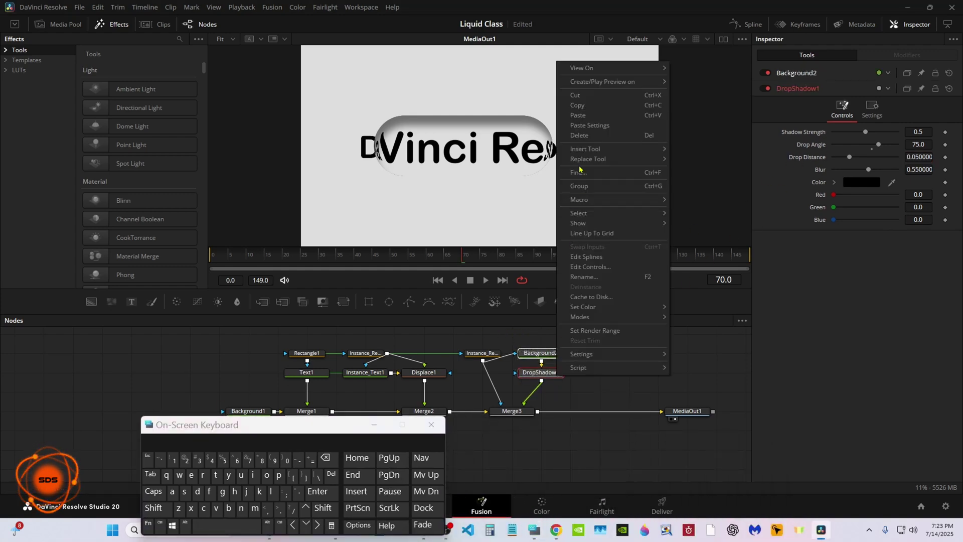
click(578, 105)
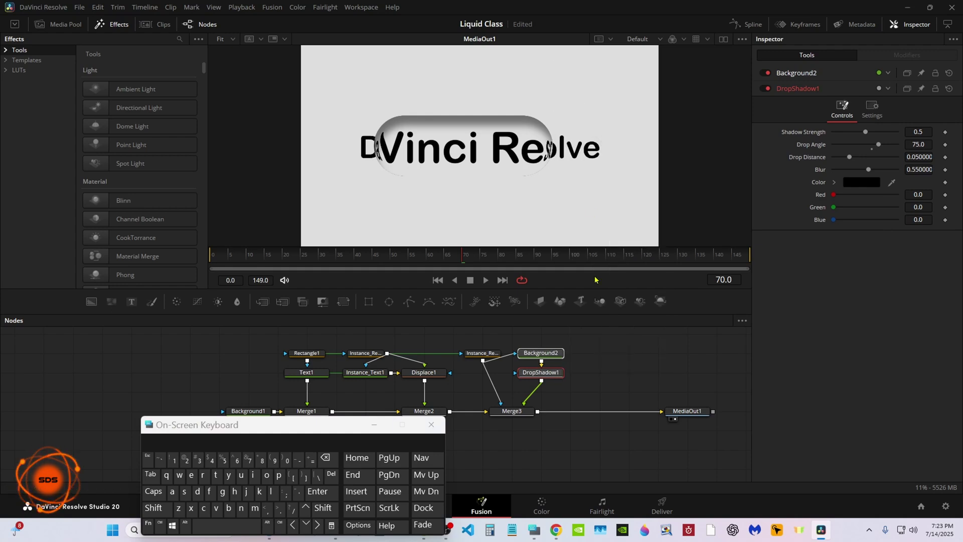
click(625, 376)
right_click(634, 377)
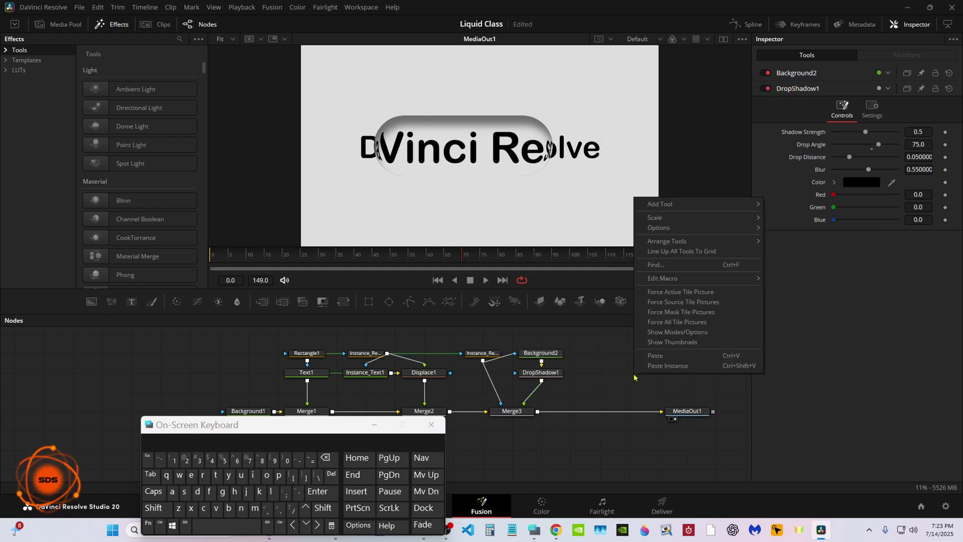
click(652, 366)
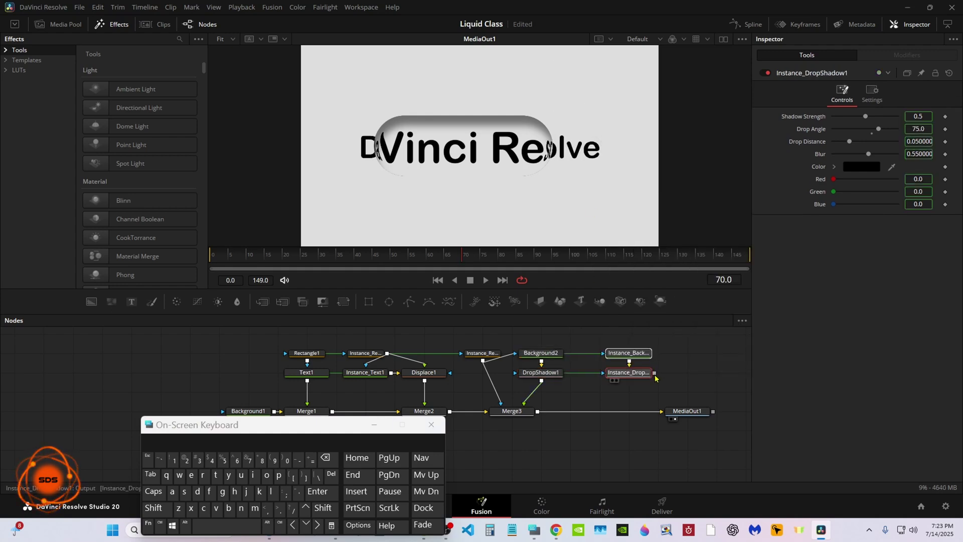
drag(655, 373, 539, 417)
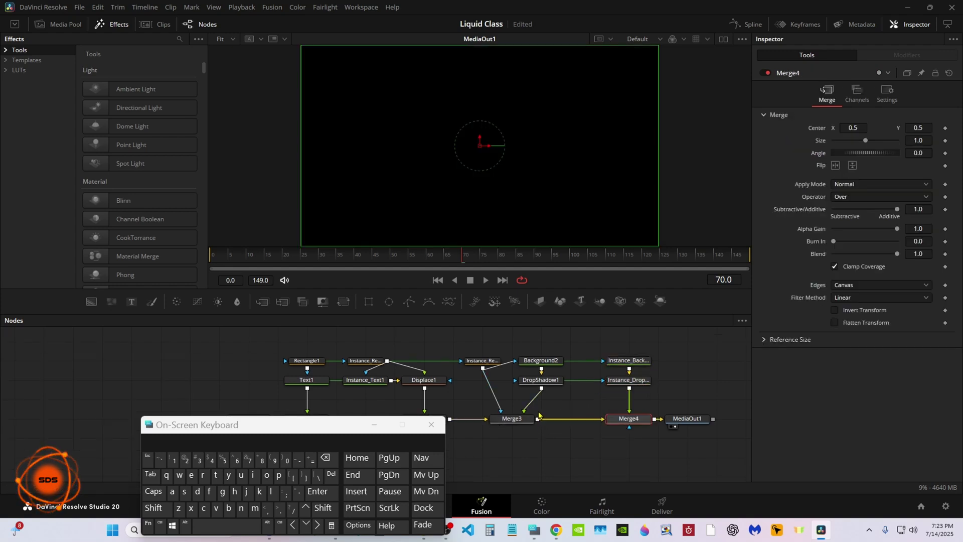
- Paste an instance of Instance_Rectangle1_1 after the new background and connect it into Merge4
click(476, 362)
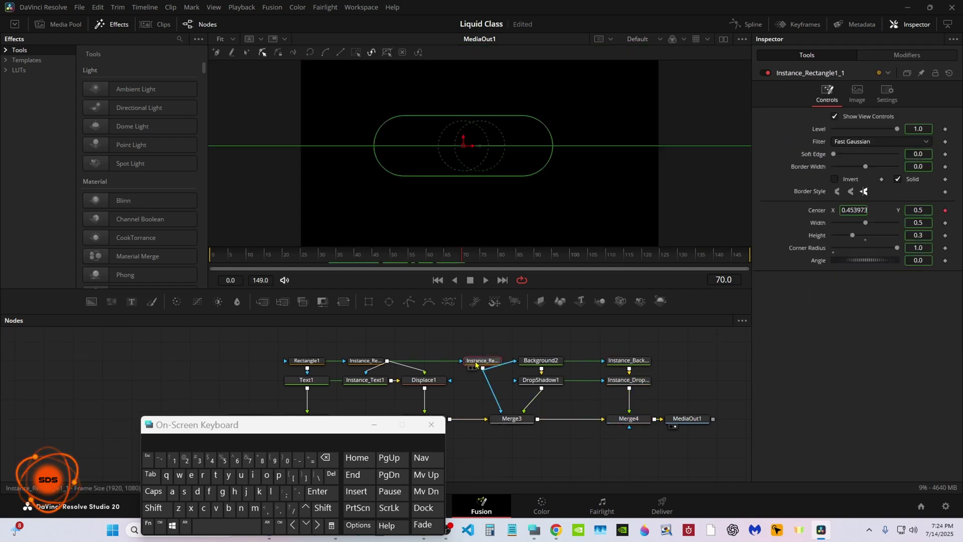
right_click(475, 364)
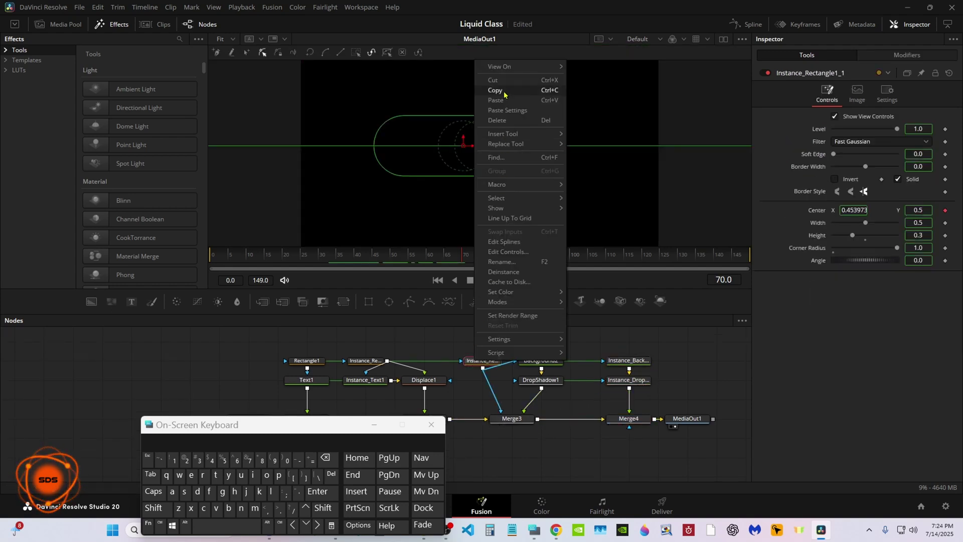
click(505, 92)
click(582, 361)
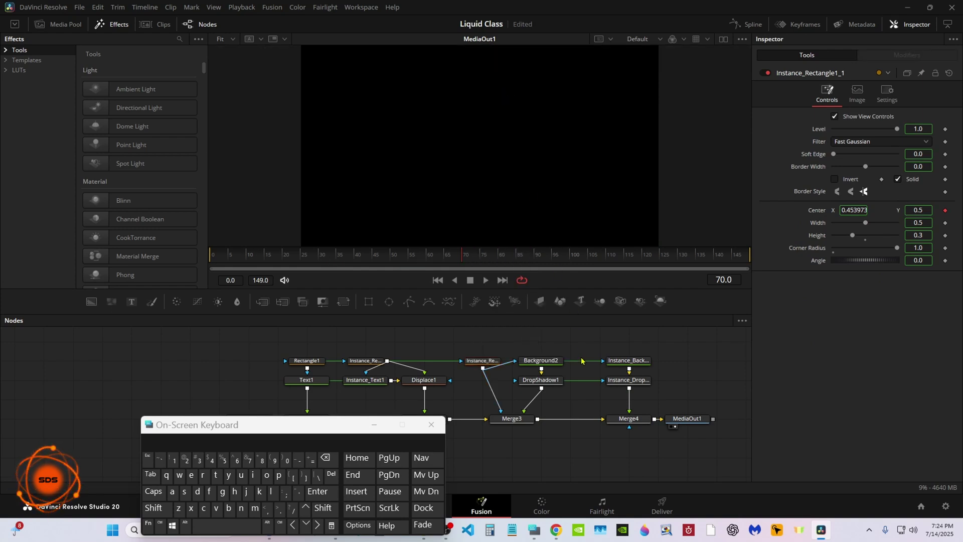
right_click(581, 361)
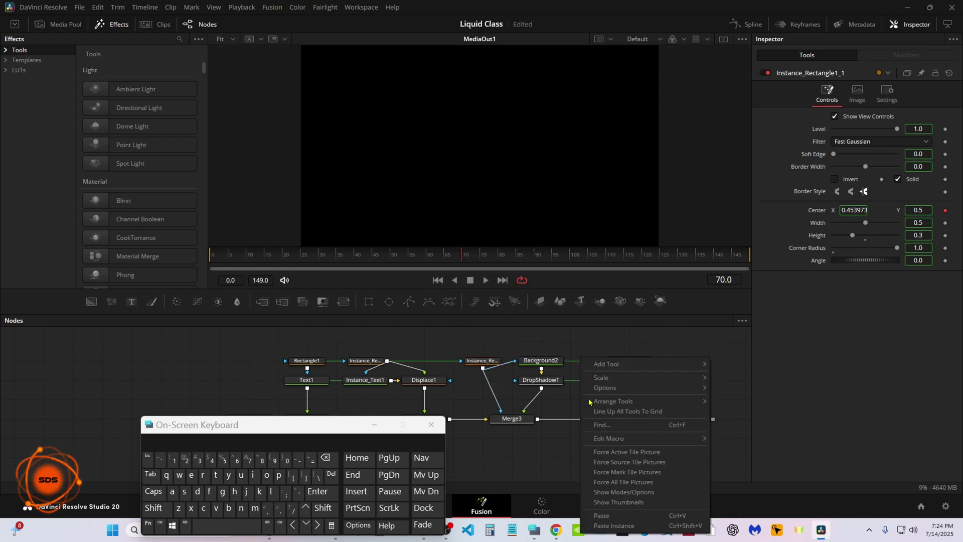
click(600, 525)
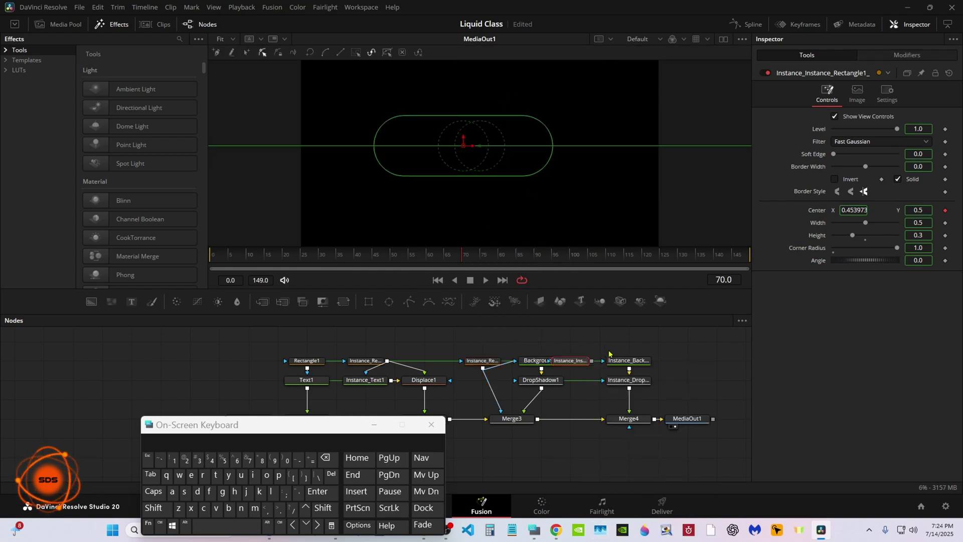
drag(677, 354, 626, 386)
drag(577, 365, 606, 365)
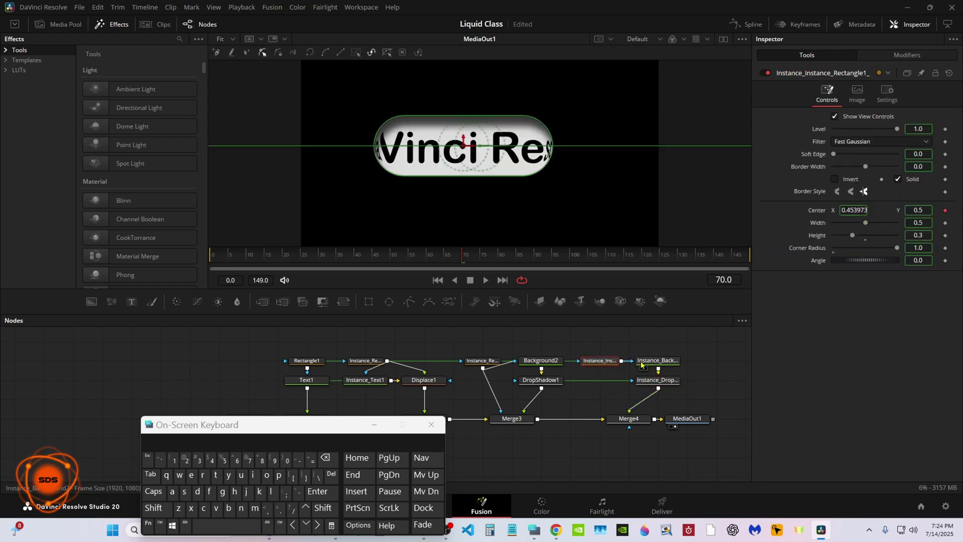
drag(629, 418, 600, 418)
drag(622, 363, 600, 426)
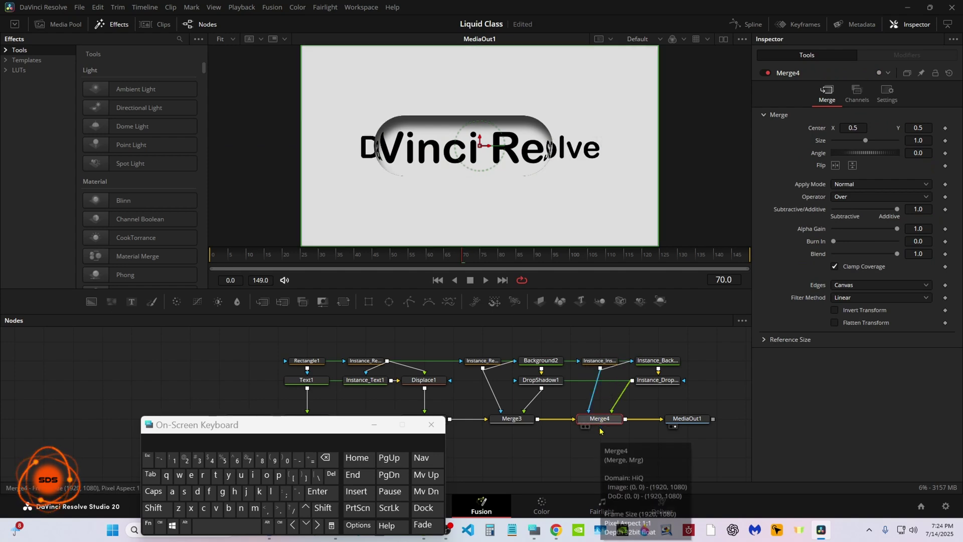
- Insert a Transform1 node after Instance_DropShadow1 and flip it vertically
click(646, 385)
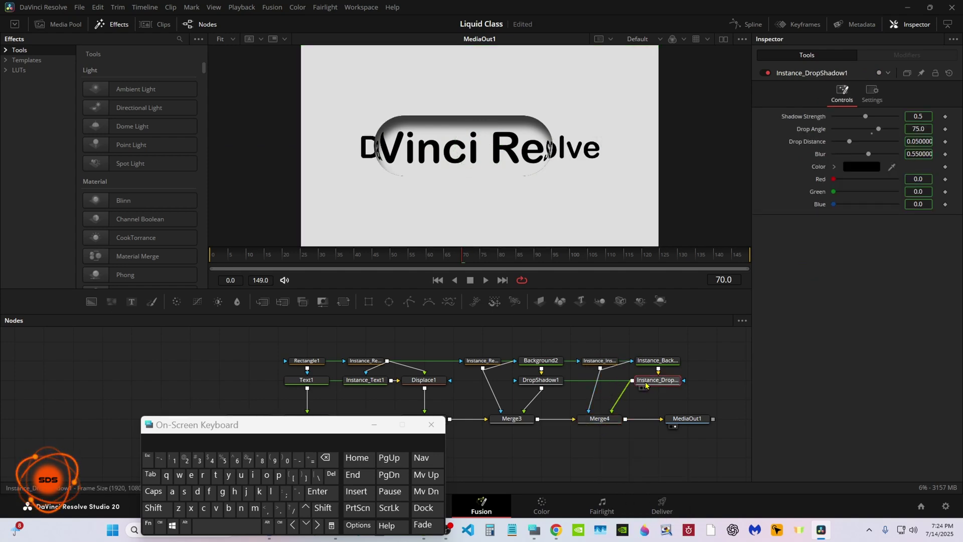
click(343, 304)
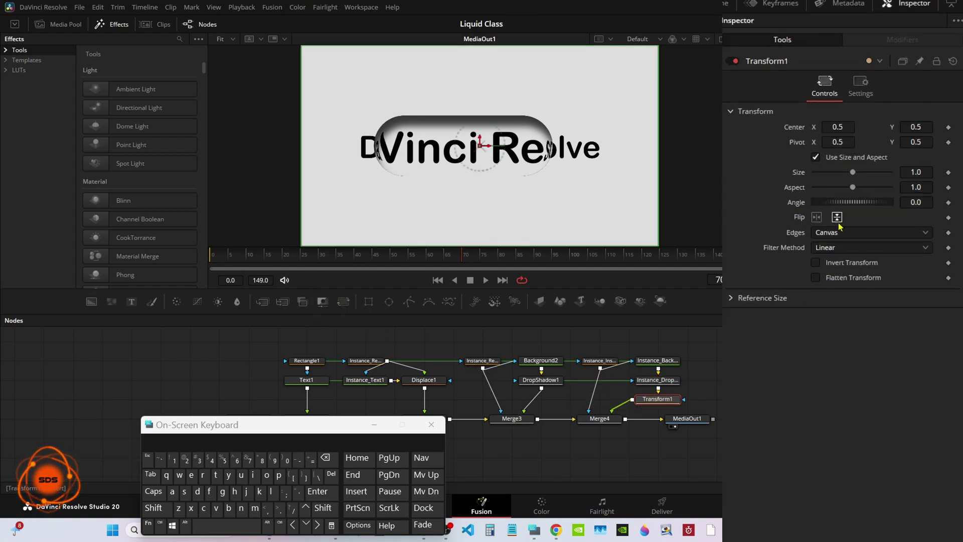
click(839, 221)
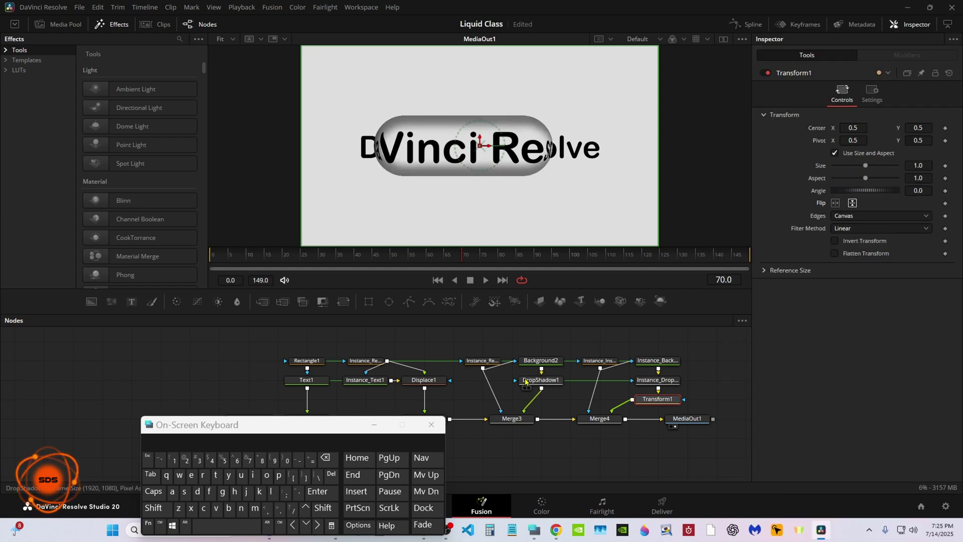
click(525, 381)
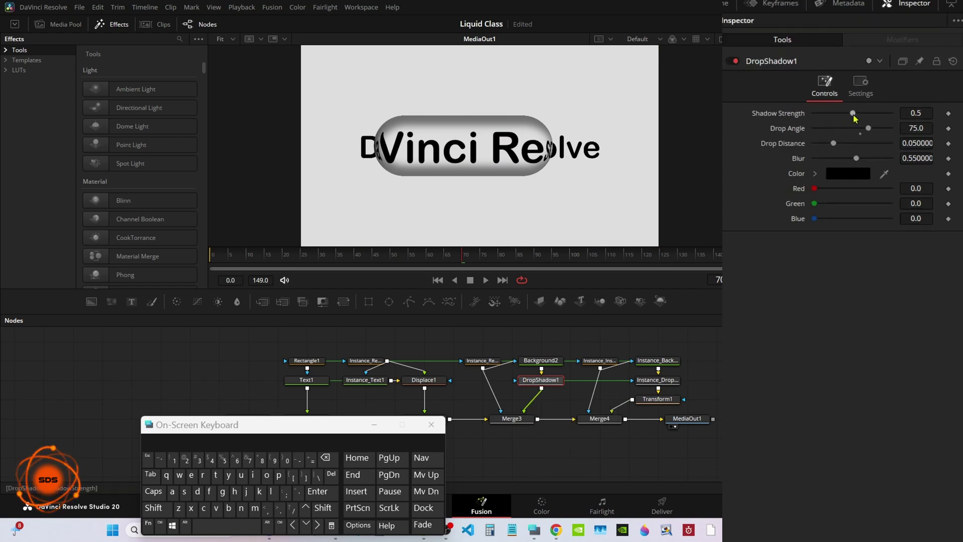
- Lower DropShadow1's Shadow Strength to 0.25, keep the angle at 75, and preview frames
drag(854, 117, 831, 114)
drag(250, 428, 635, 348)
click(916, 113)
click(703, 379)
click(704, 379)
click(602, 380)
click(696, 411)
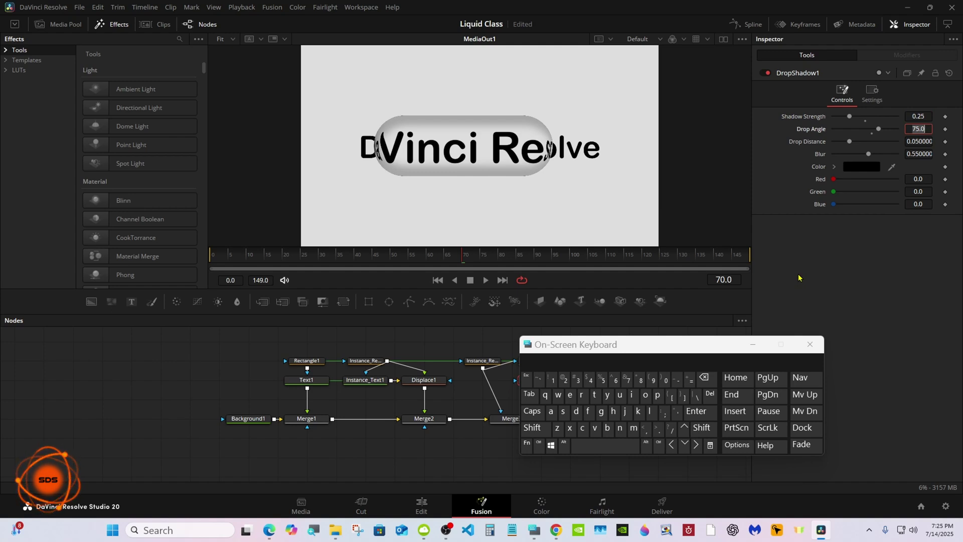
click(799, 277)
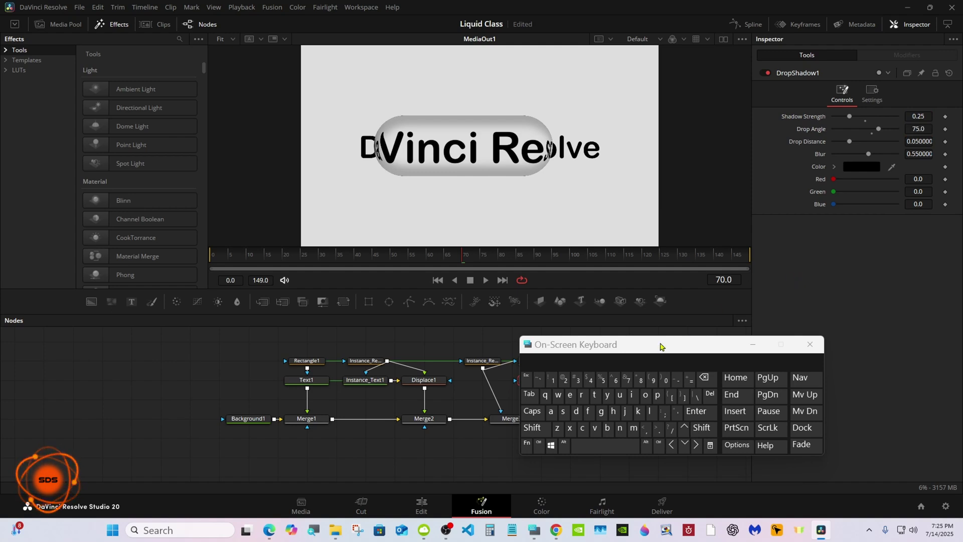
drag(655, 347, 819, 348)
drag(419, 253, 441, 255)
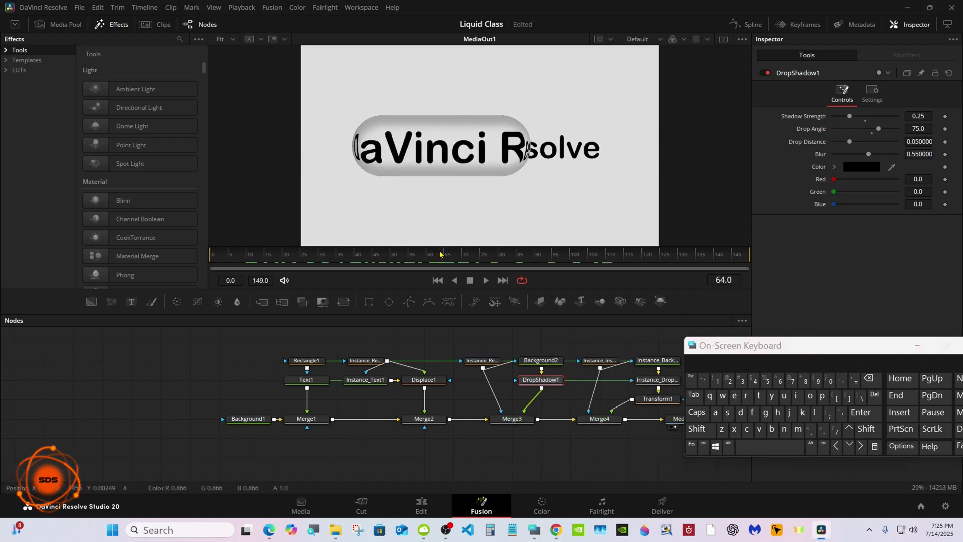
drag(701, 350, 724, 242)
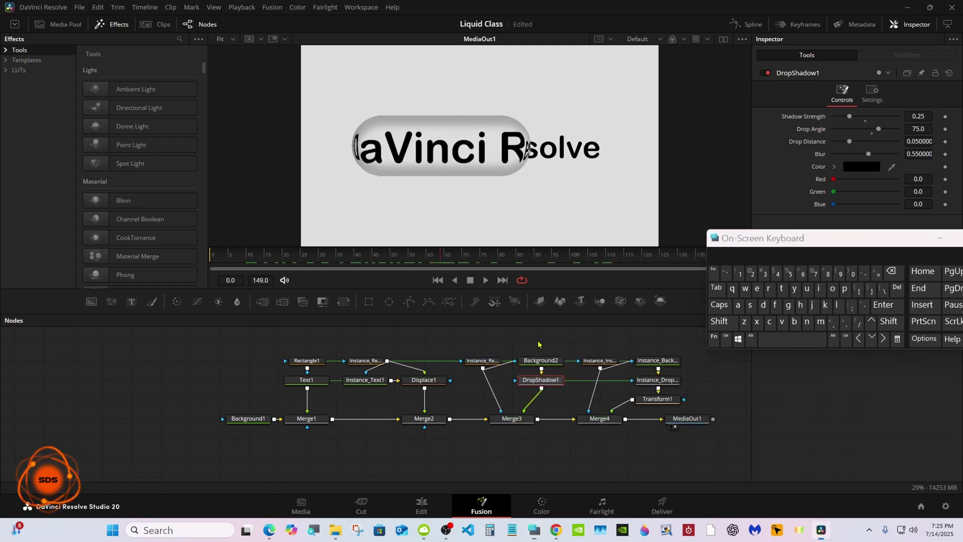
- Nudge MediaOut1 right and Ctrl-select Text1, Rectangle1 and Displace1
click(537, 345)
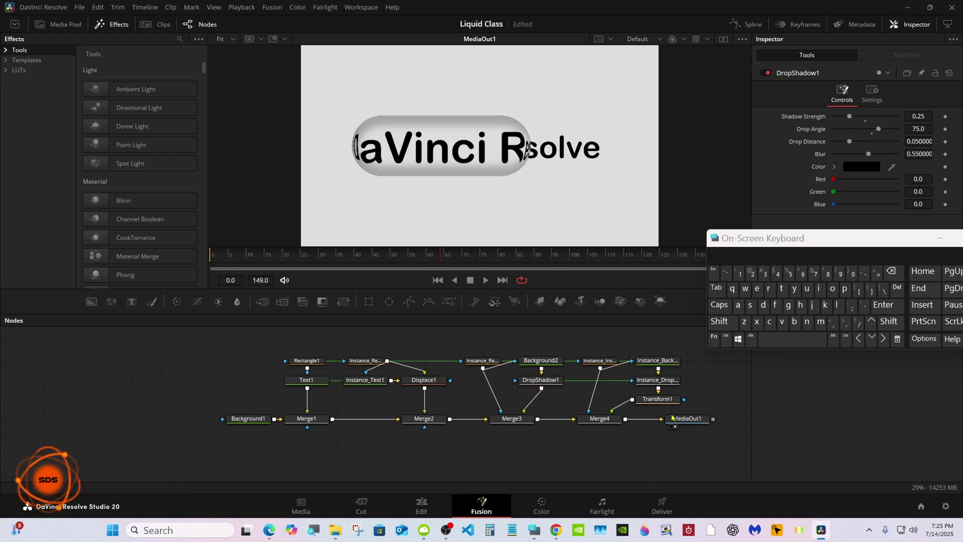
drag(674, 418, 703, 419)
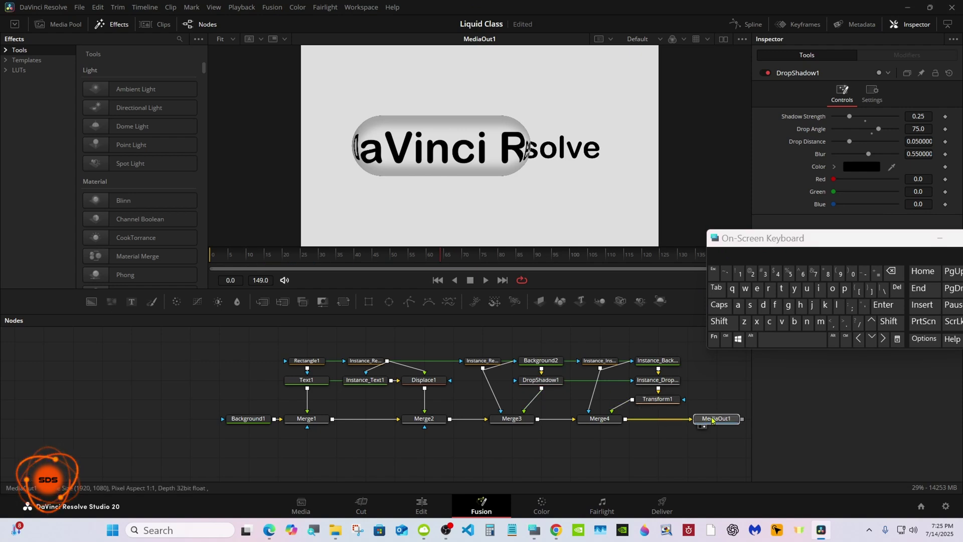
click(726, 339)
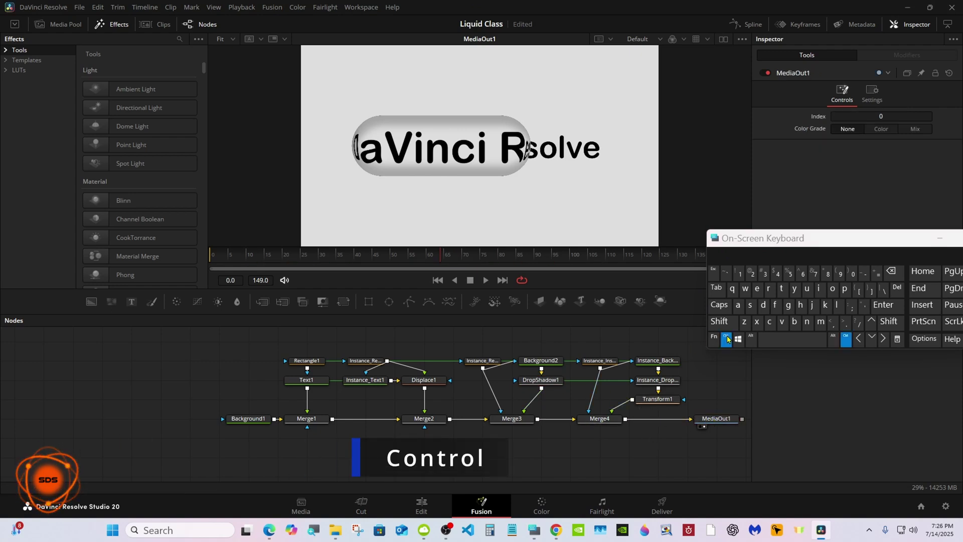
ctrl+click(316, 381)
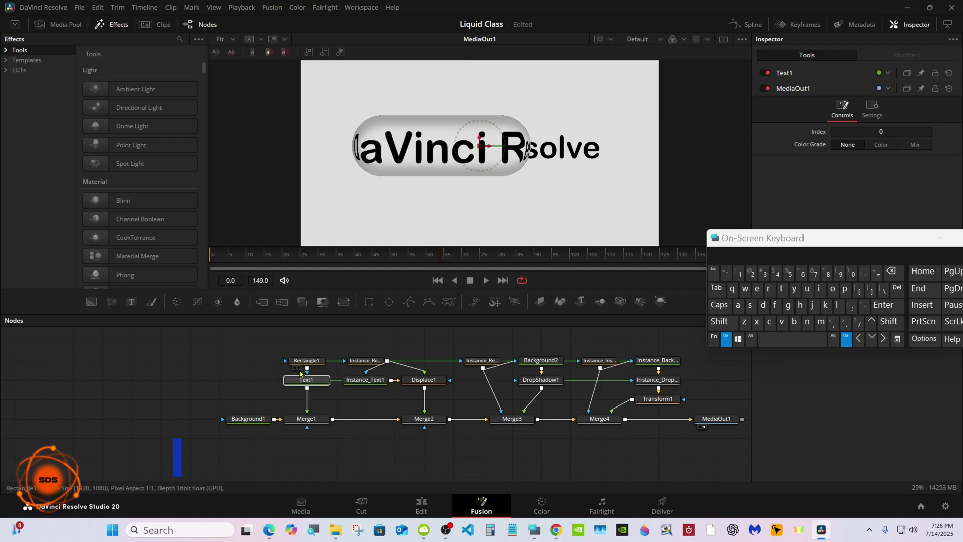
ctrl+click(300, 361)
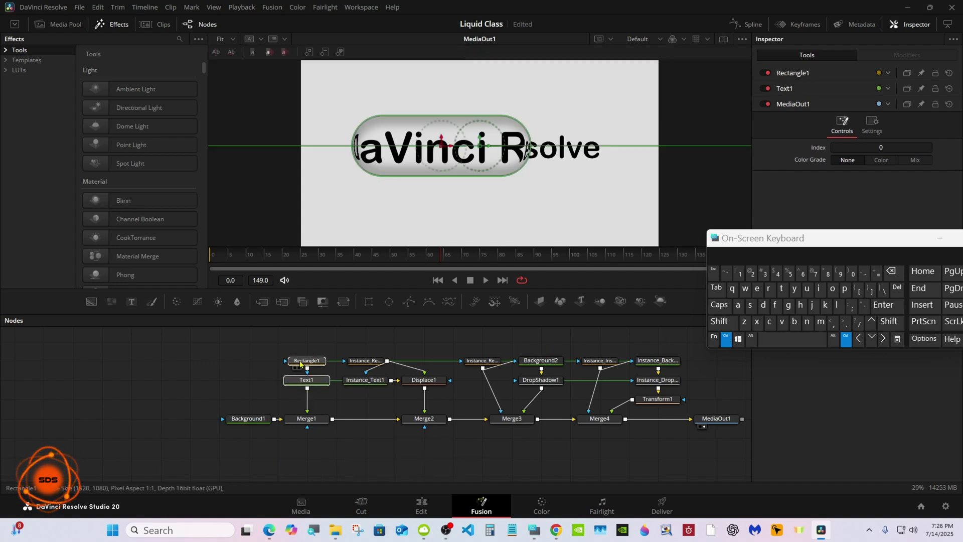
click(424, 381)
- Add Background1 and DropShadow1, select all nodes, and right-click the selection
click(248, 419)
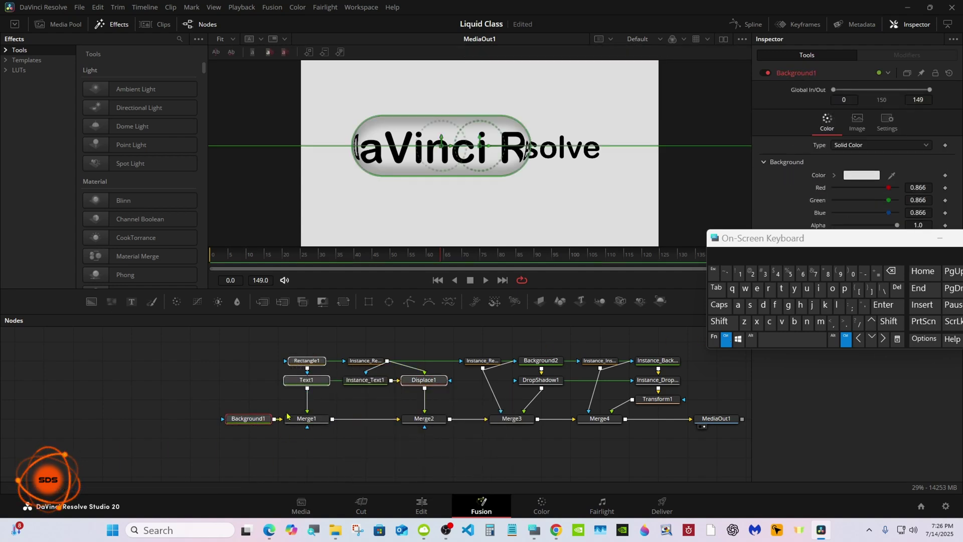
ctrl+click(533, 382)
click(738, 305)
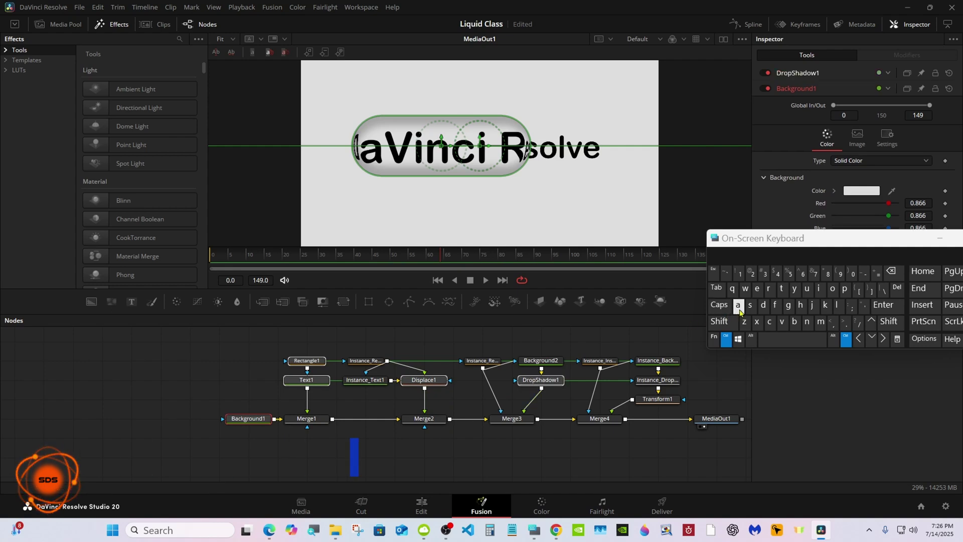
click(726, 339)
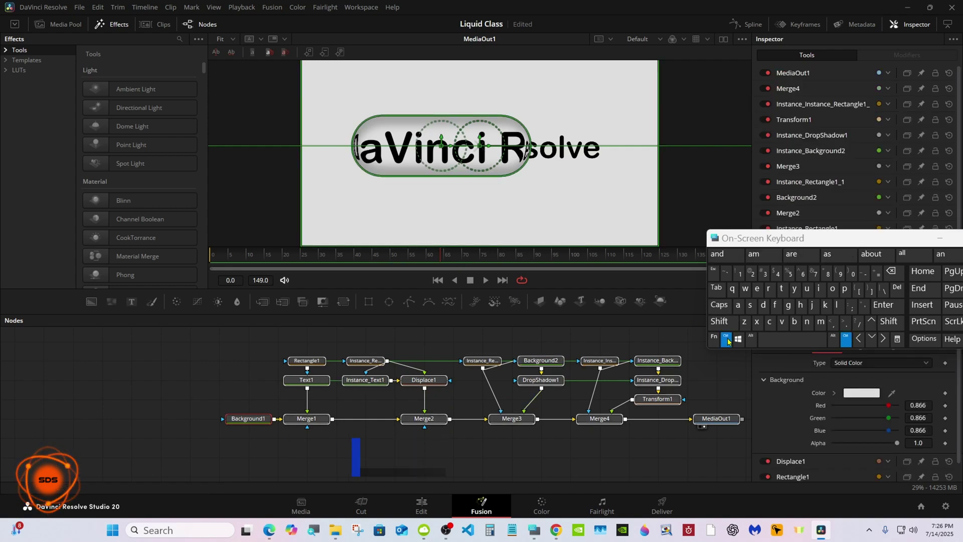
ctrl+click(713, 419)
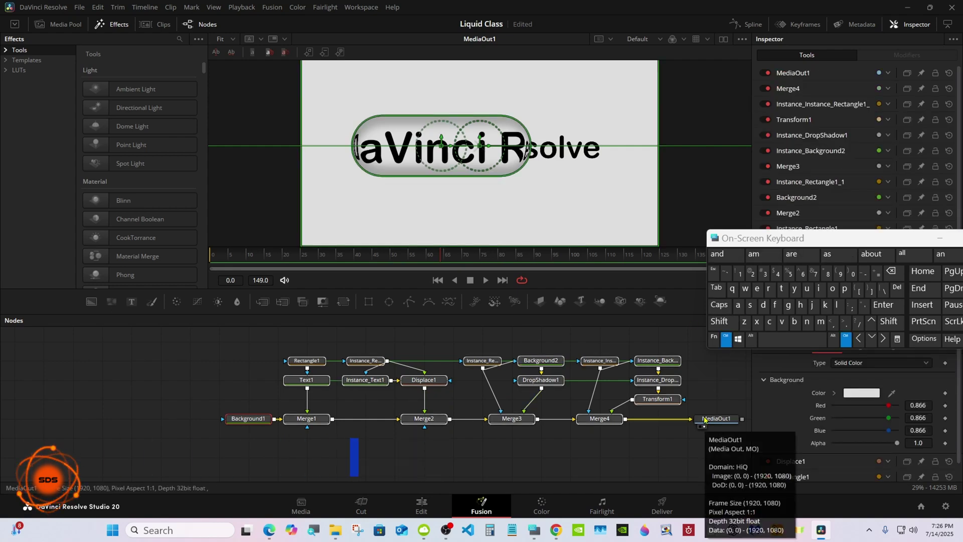
ctrl+right_click(258, 420)
- Create a macro from the selected nodes and name it 'Bubble Text Tutorial'
mouse_move(296, 250)
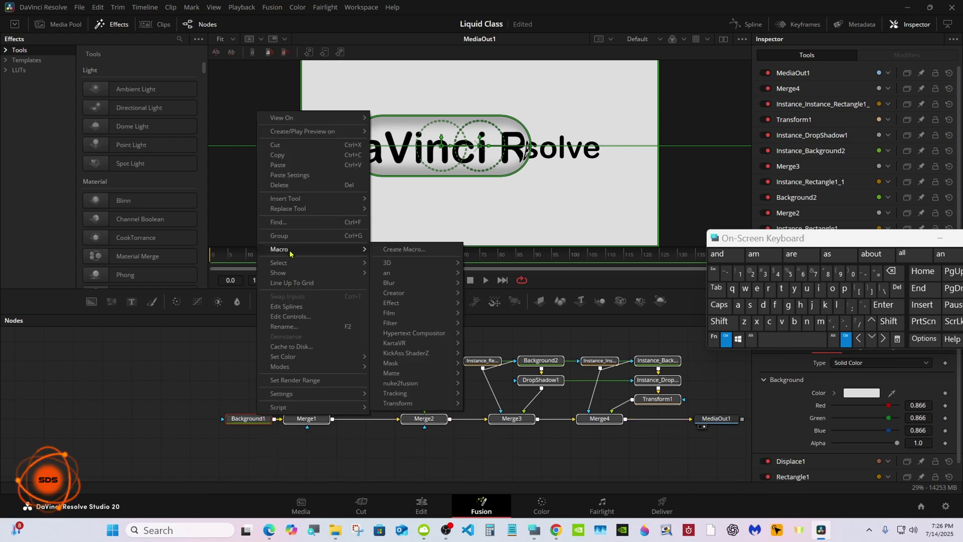
click(407, 249)
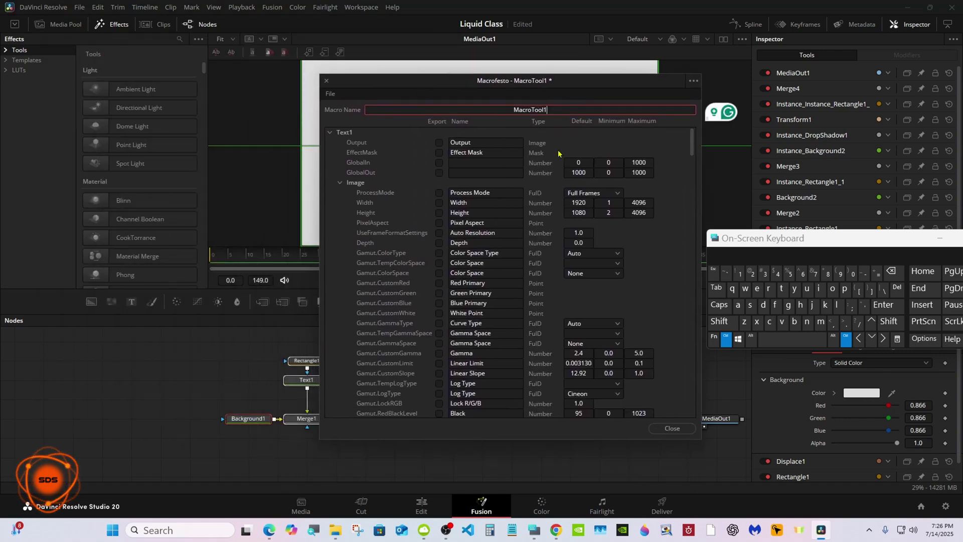
drag(742, 244, 627, 245)
click(611, 338)
click(482, 105)
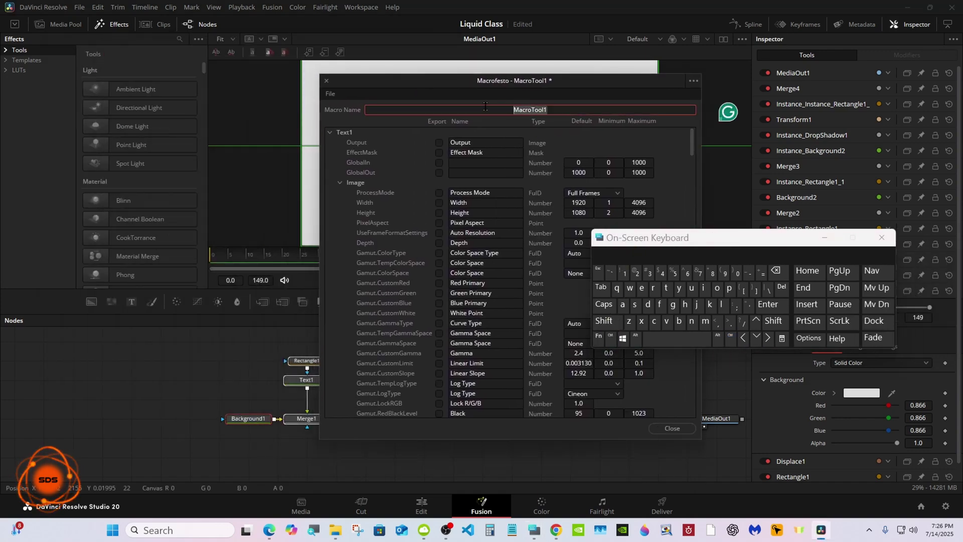
click(604, 321)
click(679, 320)
click(691, 288)
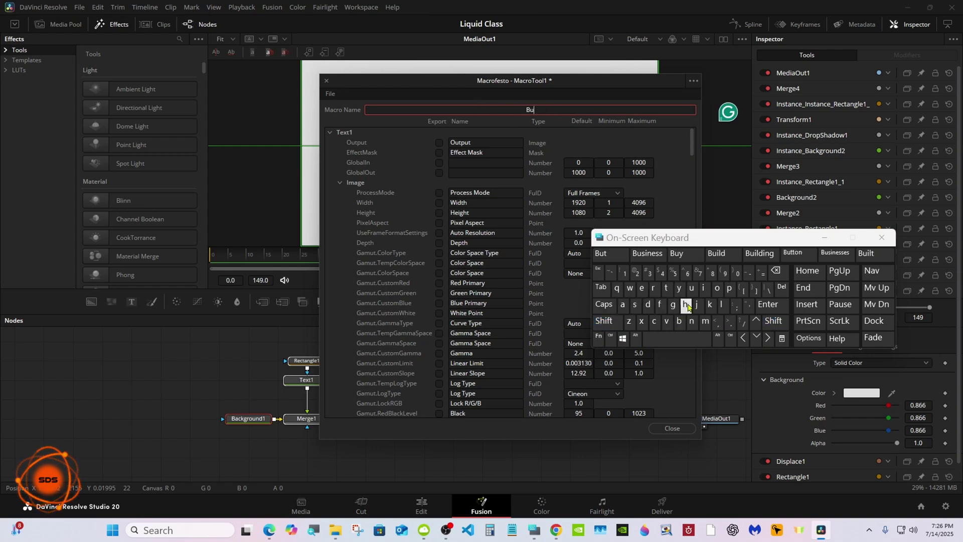
click(680, 321)
click(611, 254)
click(604, 321)
click(666, 288)
click(642, 287)
click(611, 253)
click(604, 321)
click(666, 288)
click(691, 288)
click(610, 253)
click(426, 133)
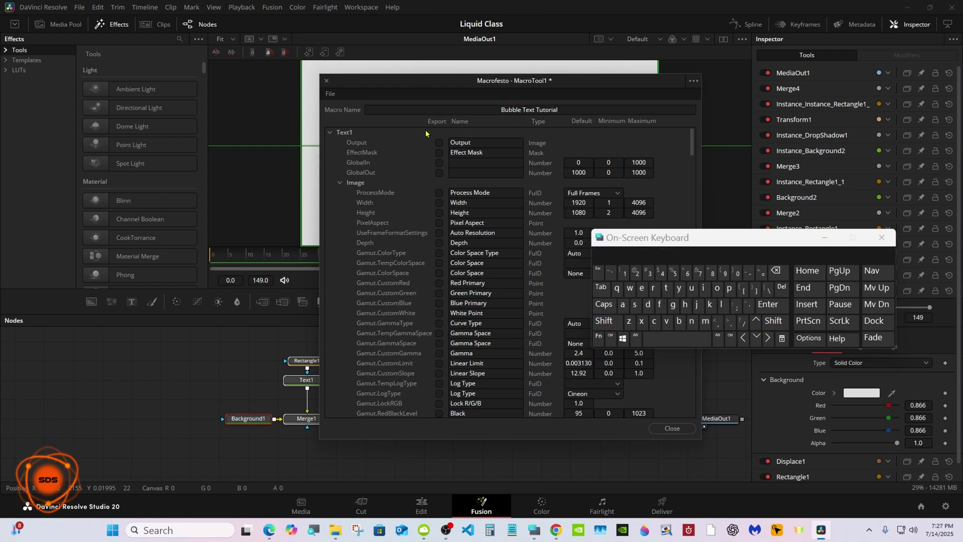
- Expose Text1's styled text, font and justification, plus Rectangle1's width and height
click(340, 183)
click(439, 203)
click(439, 213)
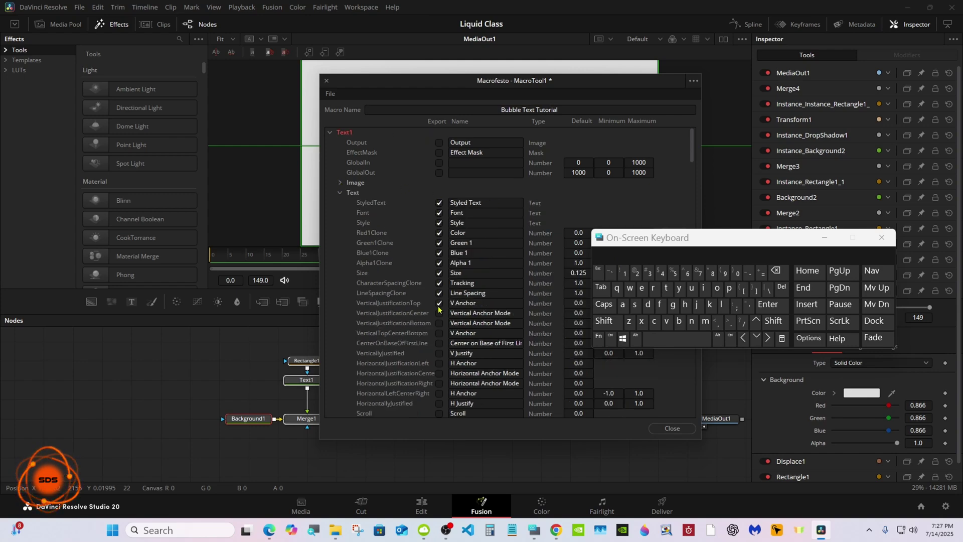
click(439, 354)
click(439, 364)
click(439, 373)
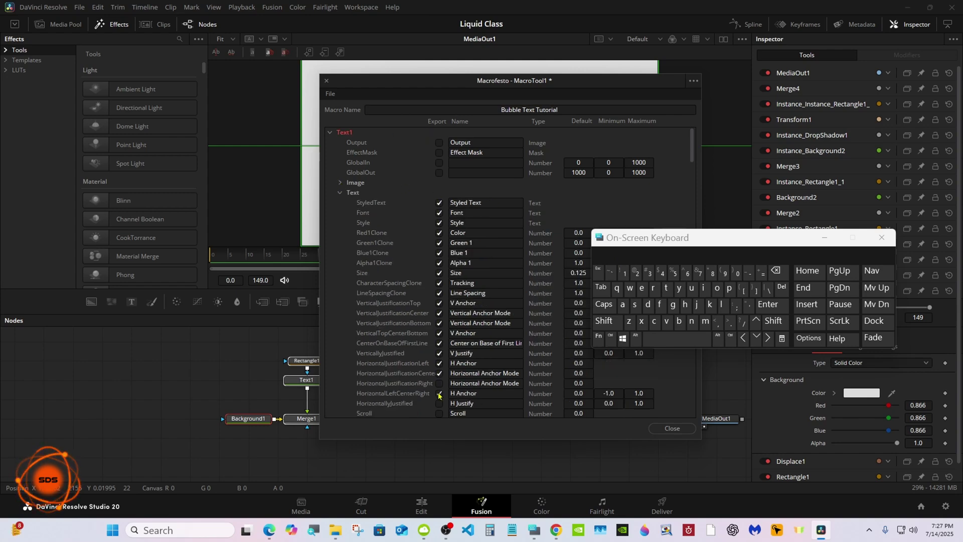
click(341, 193)
click(340, 203)
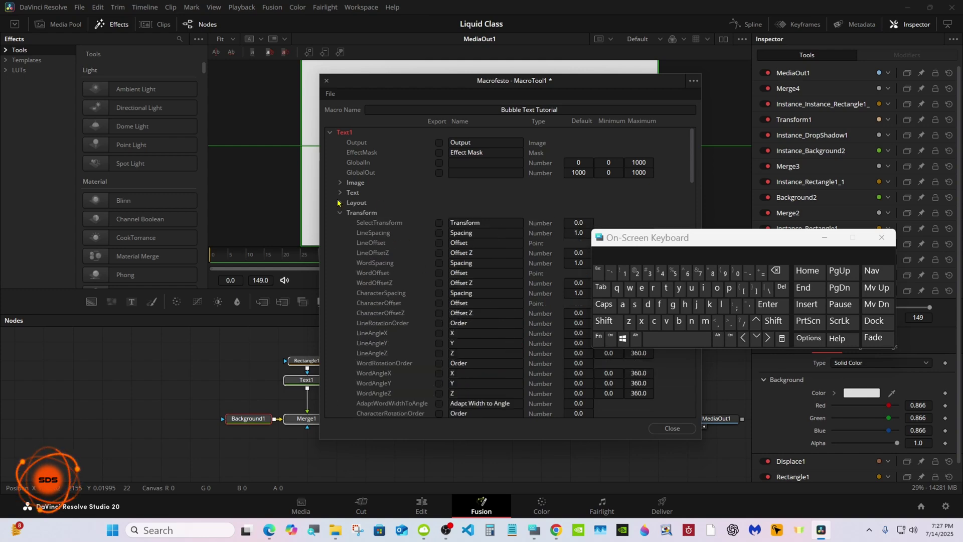
click(330, 133)
click(330, 142)
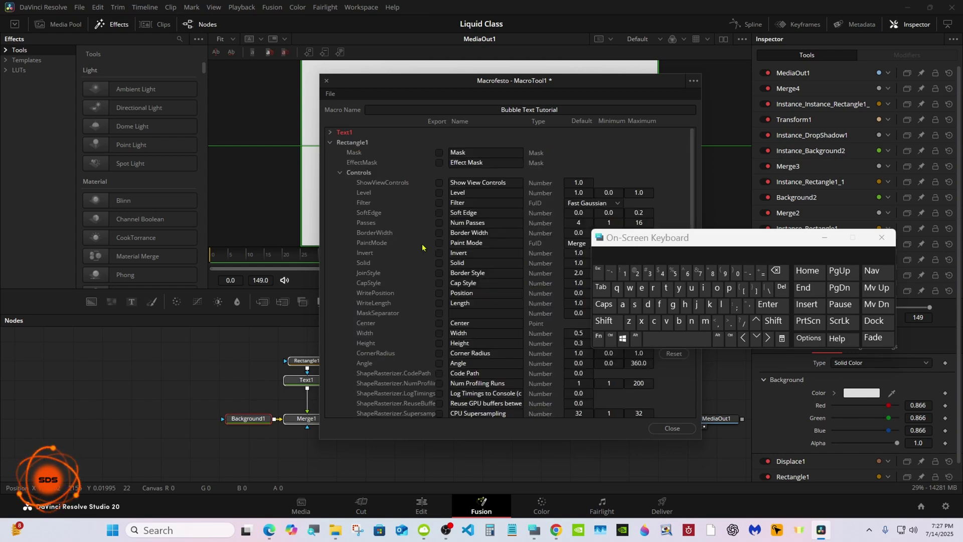
click(440, 333)
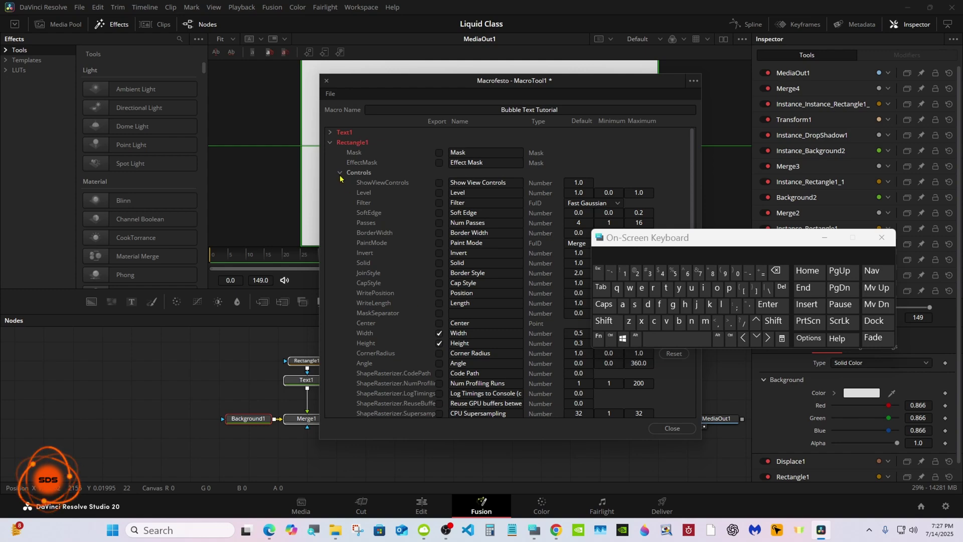
click(330, 142)
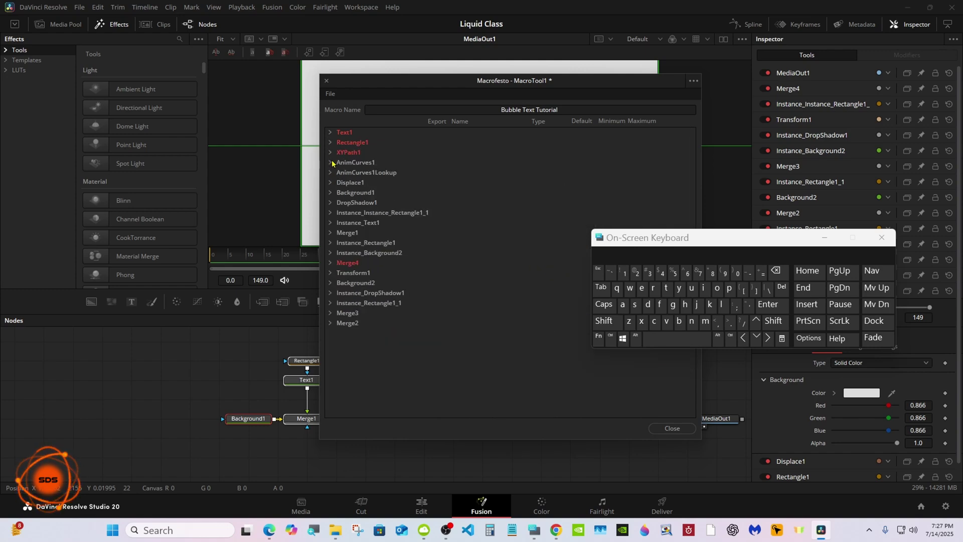
- Expose AnimCurves1's Scale and Offset, renaming them OUT and IN
click(330, 163)
drag(653, 238, 644, 375)
click(439, 274)
click(439, 283)
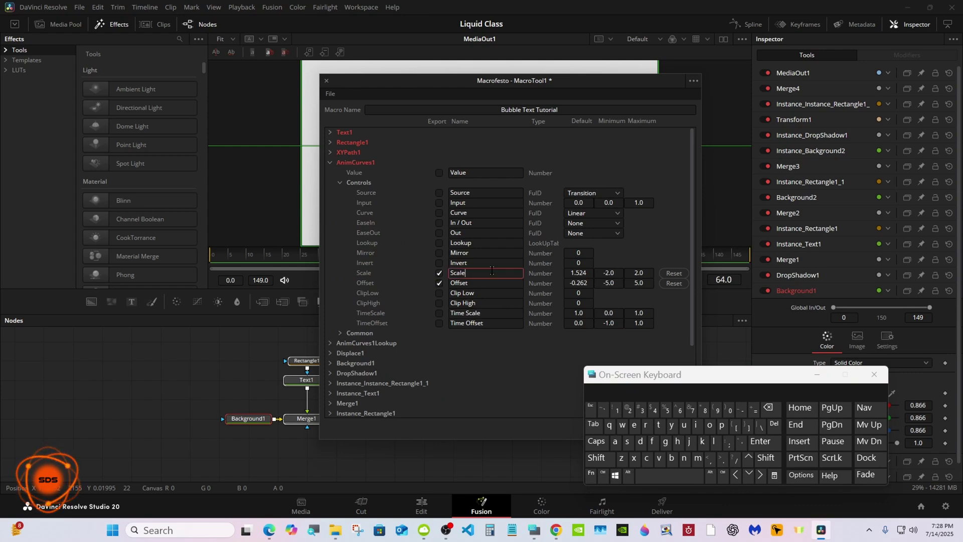
click(768, 408)
click(597, 441)
click(710, 425)
click(685, 425)
click(659, 425)
click(473, 283)
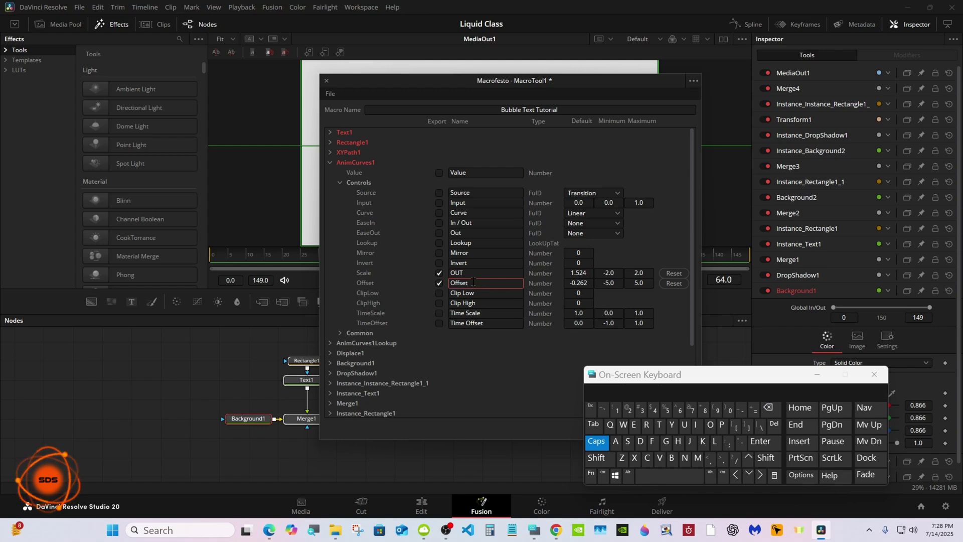
key(BackSpace)
key(BackSpace)
key(BackSpace)
key(BackSpace)
key(BackSpace)
key(BackSpace)
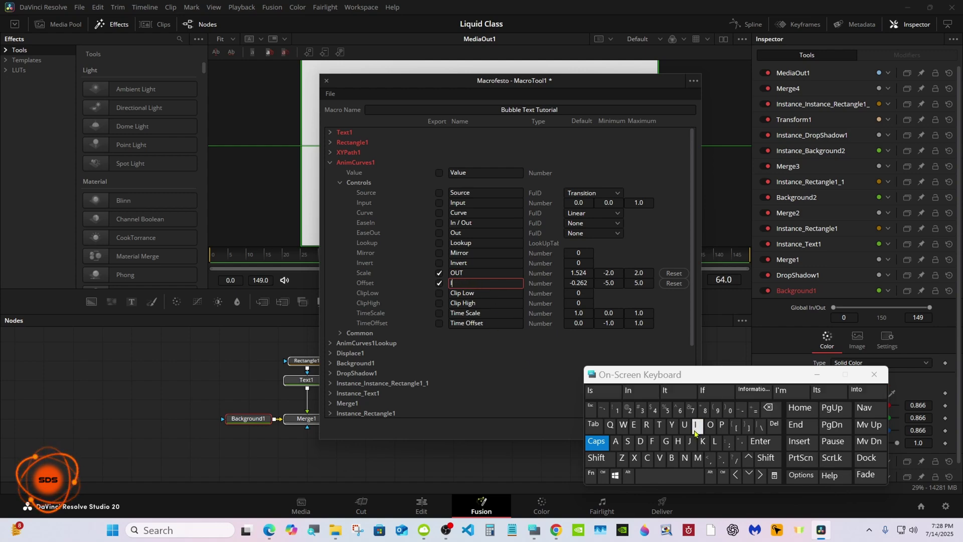
text(IN)
key(Return)
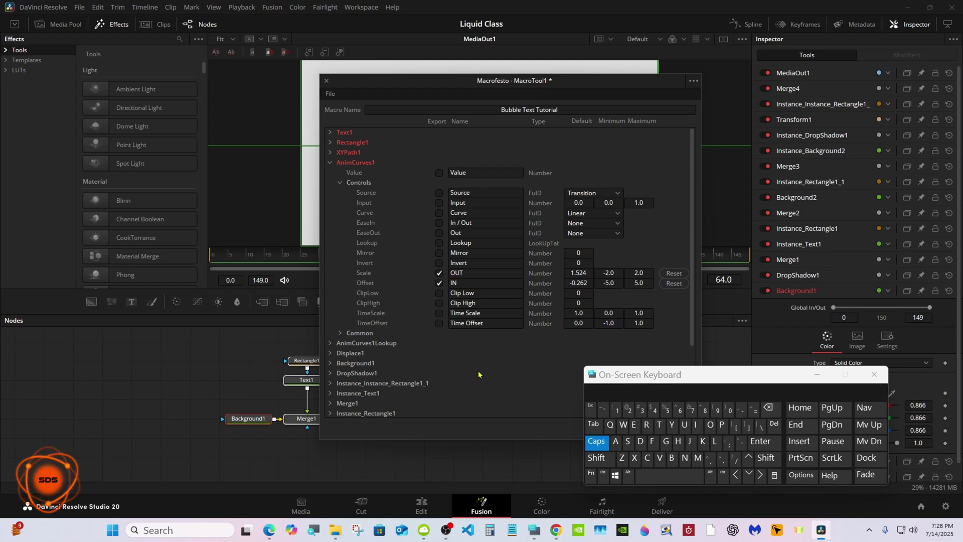
click(340, 183)
click(330, 162)
- Expose Displace1's refraction strength and Background1's colour as macro controls
click(330, 183)
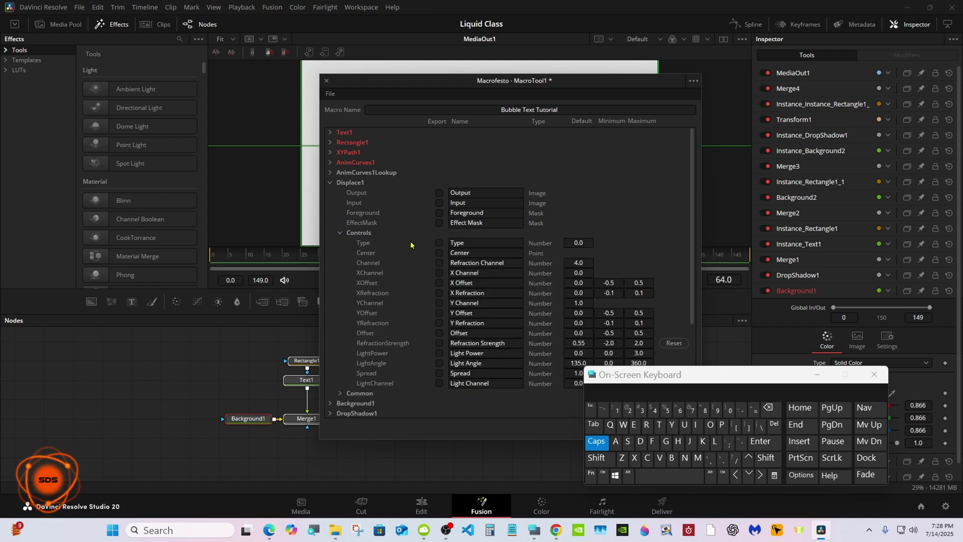
click(439, 343)
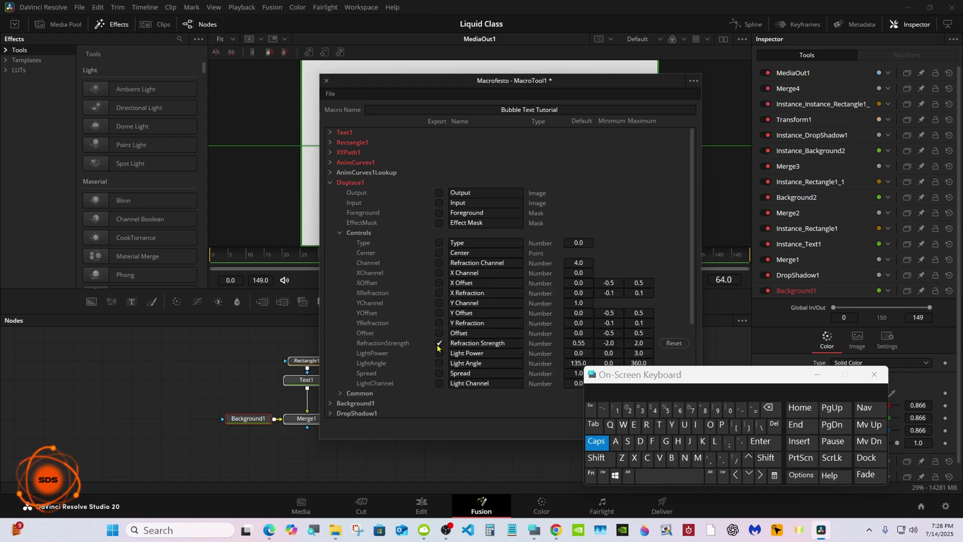
click(339, 234)
click(330, 184)
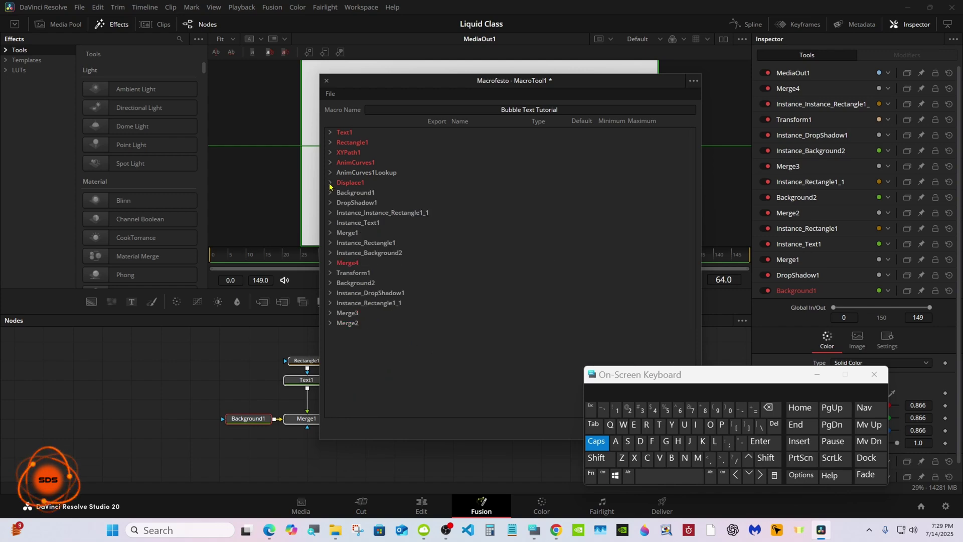
click(330, 193)
click(340, 243)
click(340, 253)
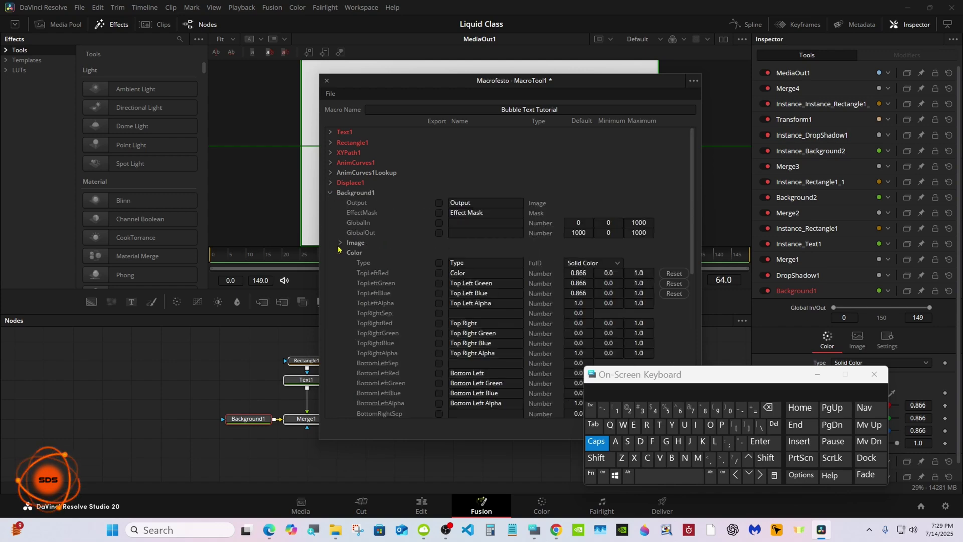
click(439, 273)
click(330, 192)
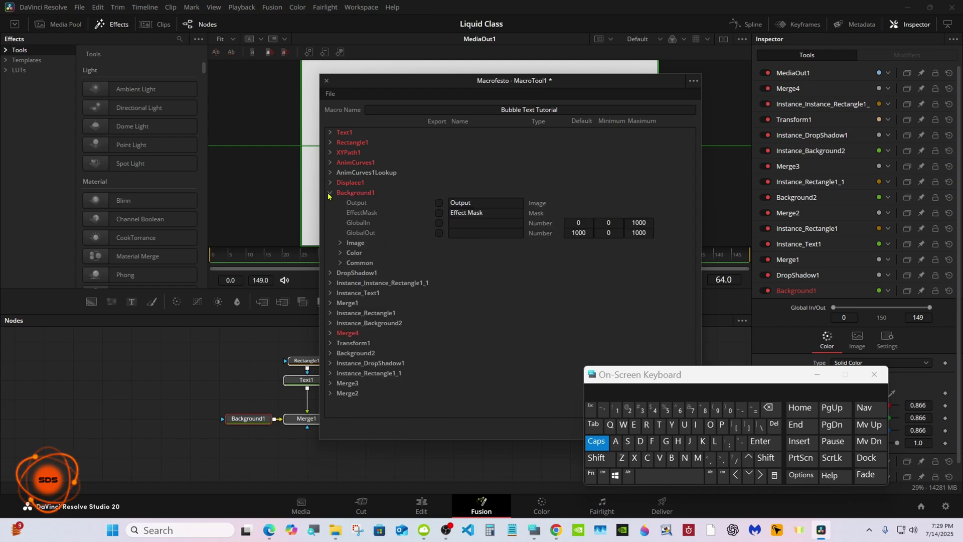
- Export DropShadow1's Shadow Strength and Drop Angle, then collapse the DropShadow1 section
click(330, 202)
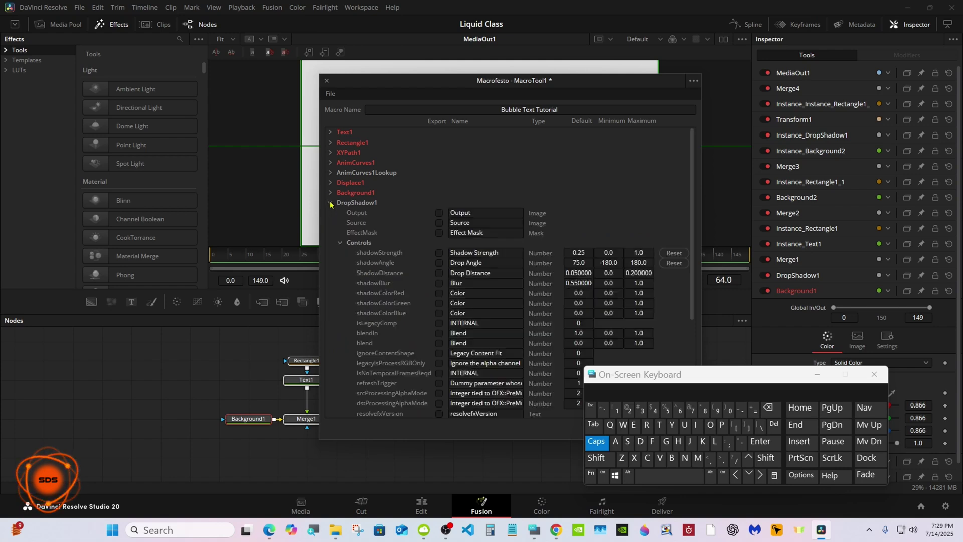
click(439, 263)
click(439, 253)
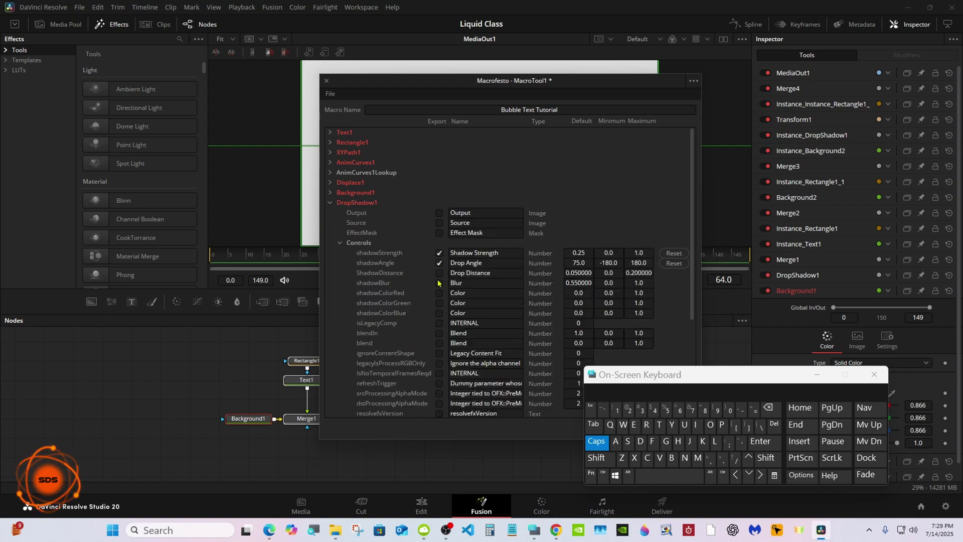
click(340, 243)
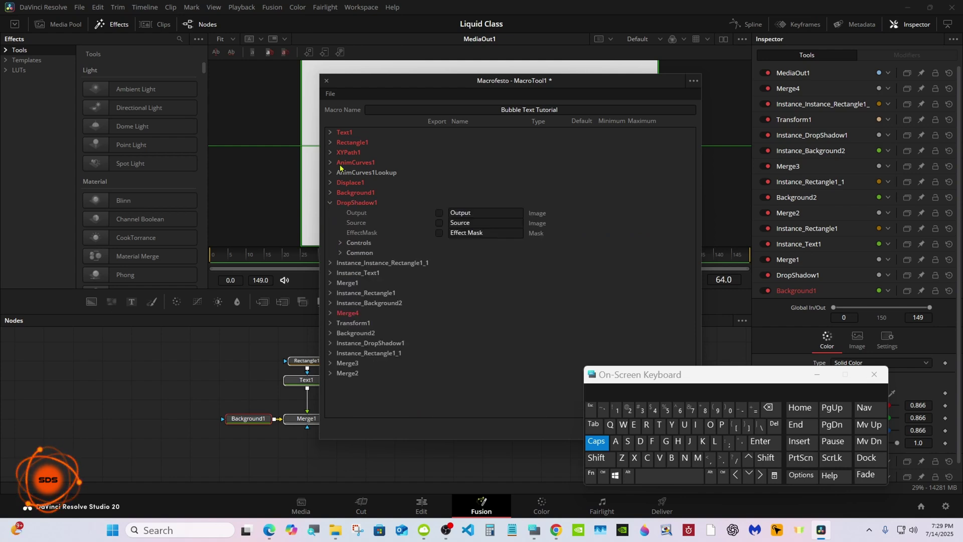
click(330, 203)
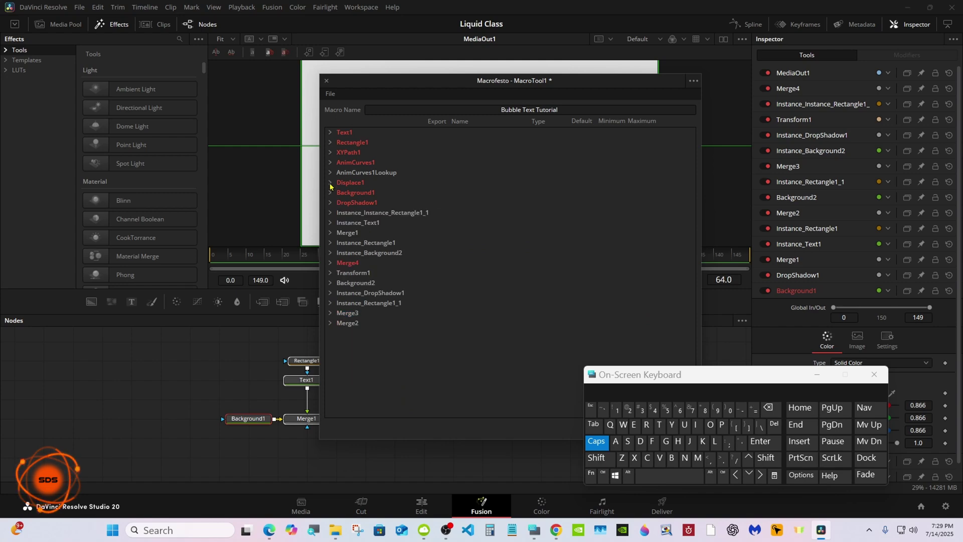
- Save the macro as a group, browsing to Fusion Templates > Edit > Titles > Bubble Text
click(331, 94)
click(371, 143)
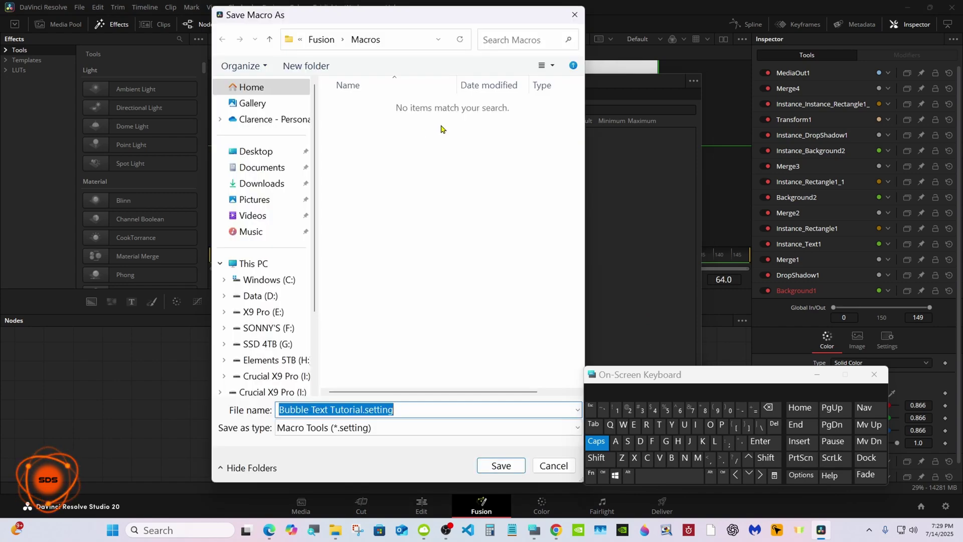
click(321, 39)
scroll(516, 332, down, 1)
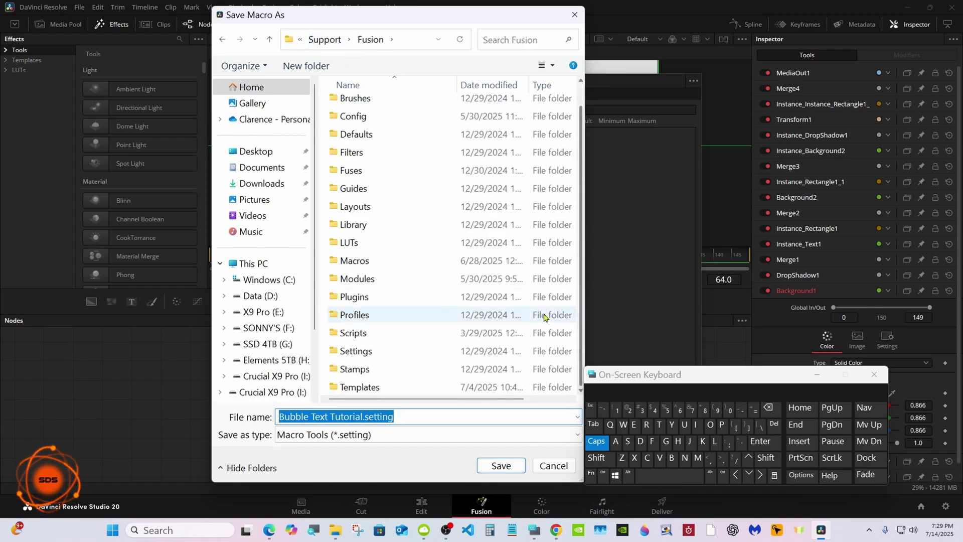
double_click(432, 387)
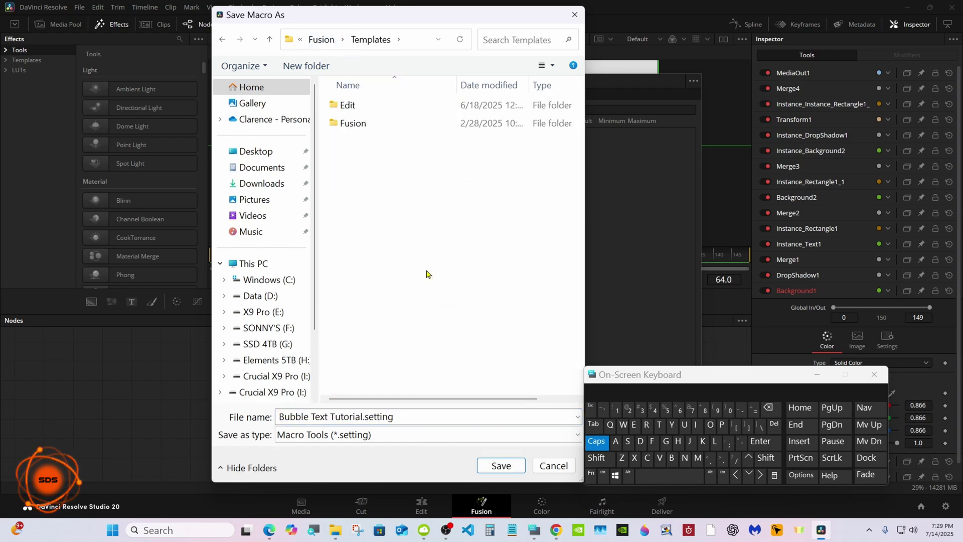
double_click(404, 106)
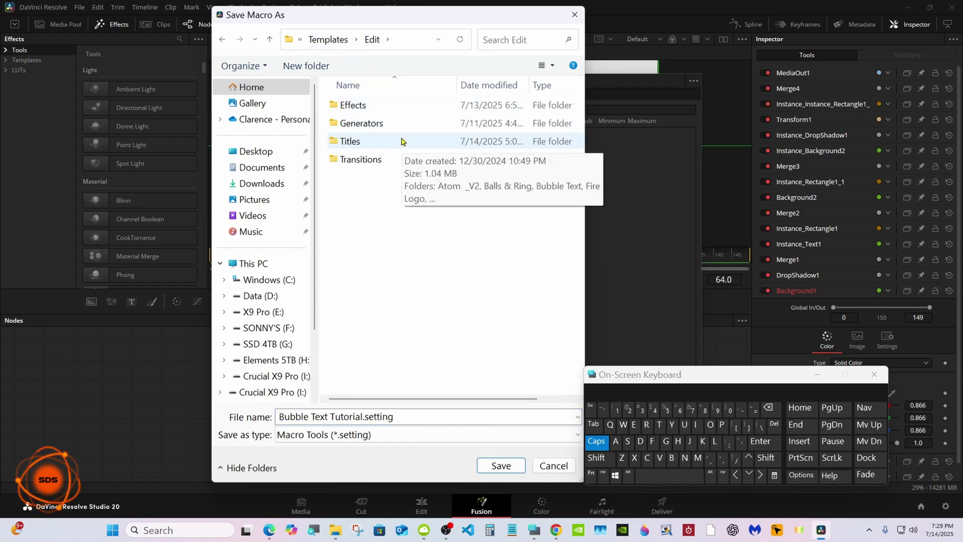
double_click(401, 141)
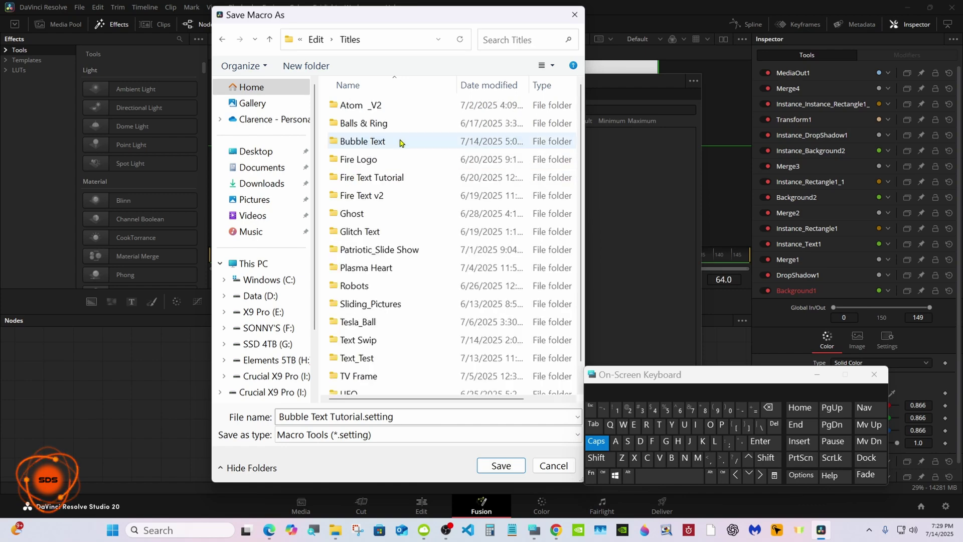
double_click(426, 143)
- Save the macro into Bubble Text, close the keyboard and macro editor, and go to the Edit page
click(496, 466)
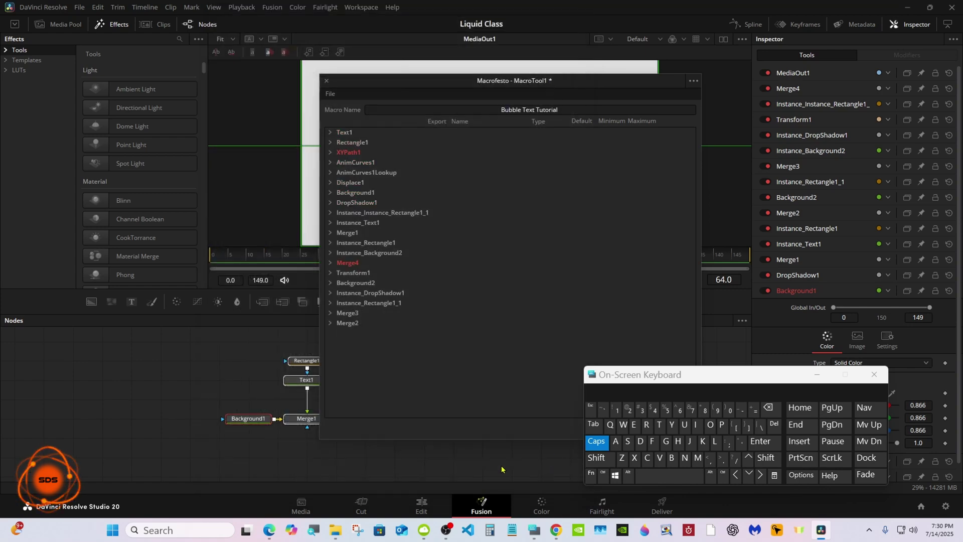
click(875, 374)
click(656, 428)
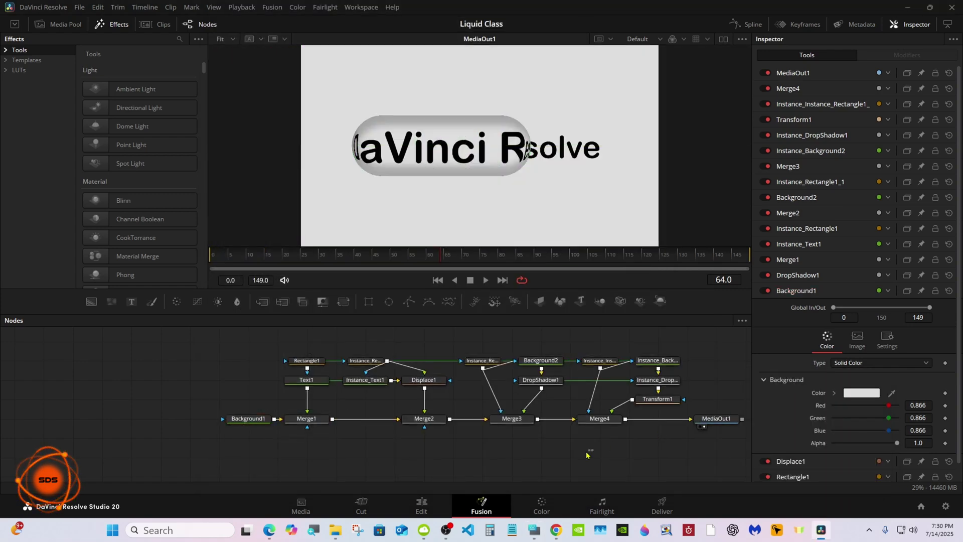
click(428, 507)
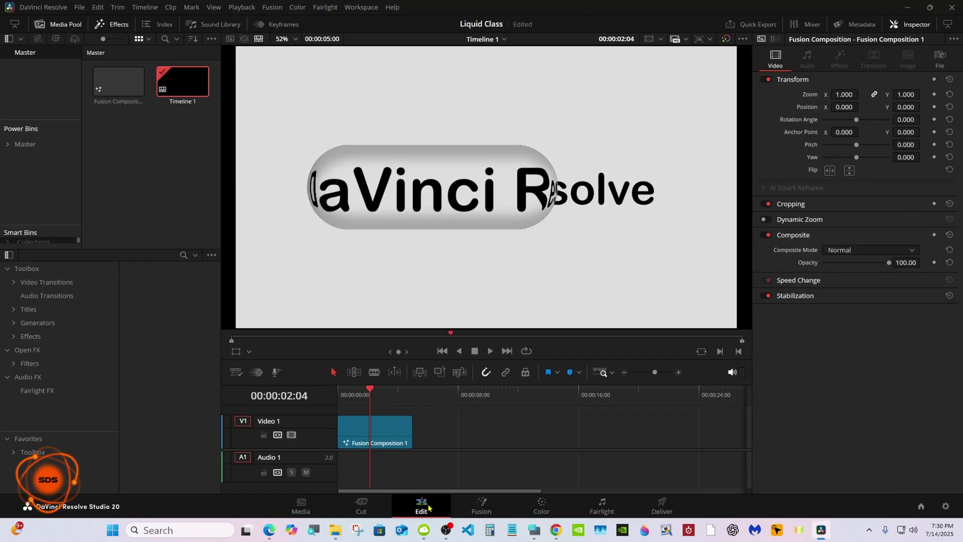
- Drag Bubble Text Tutorial from Titles > Bubble Text onto V1 and select the clip
click(14, 309)
scroll(115, 278, down, 2)
scroll(115, 277, down, 3)
click(45, 289)
drag(151, 307, 477, 408)
click(491, 426)
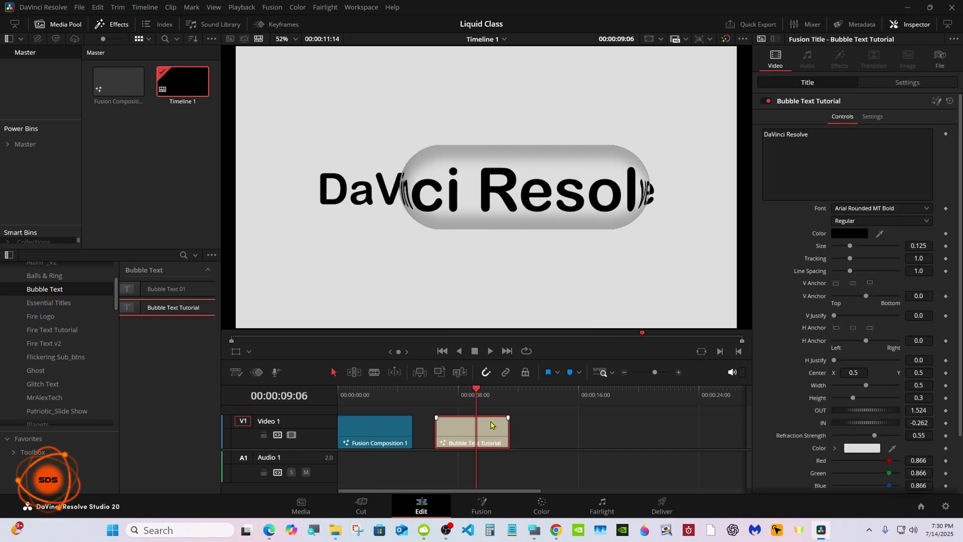
- Set the title's Refraction Strength to 0.67, previewing playback along the way
drag(956, 187, 960, 246)
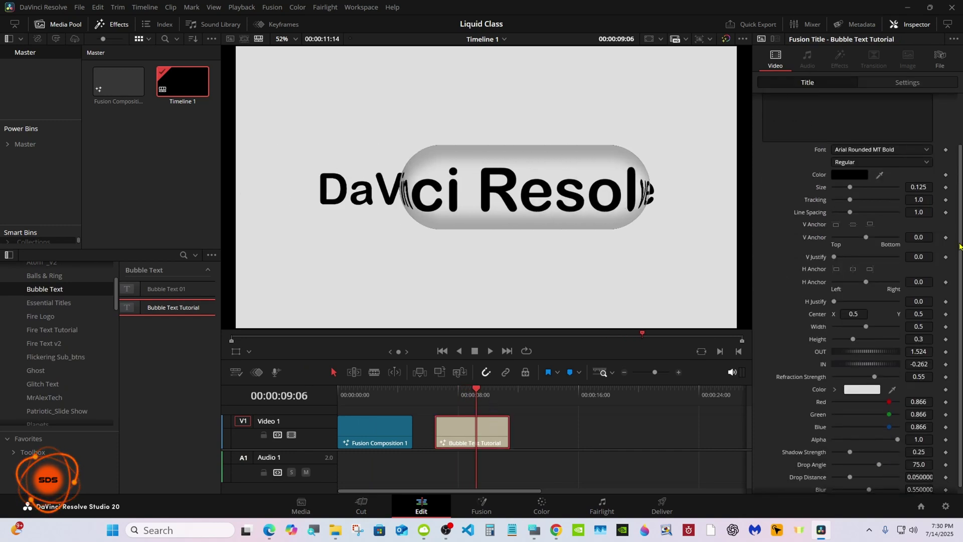
drag(874, 376, 870, 378)
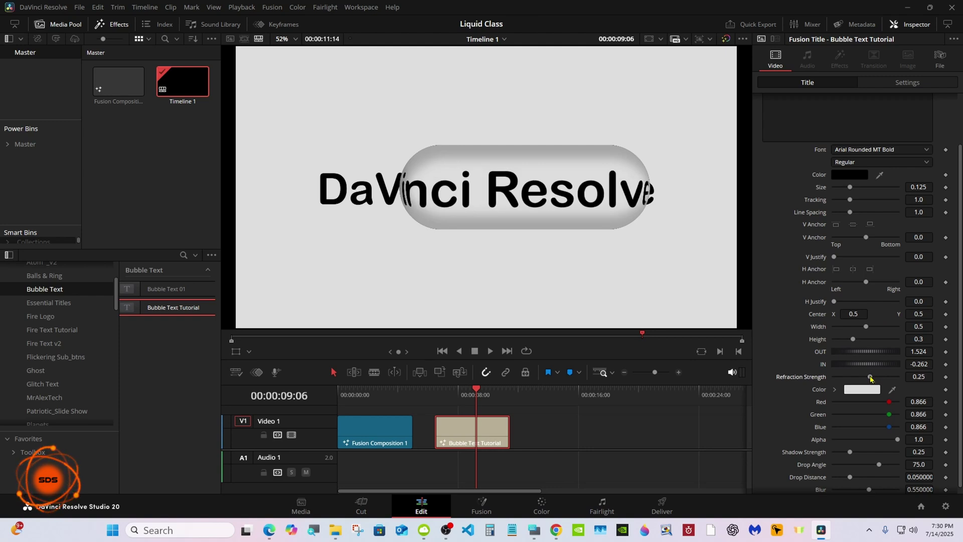
drag(870, 378, 878, 380)
click(452, 391)
click(451, 392)
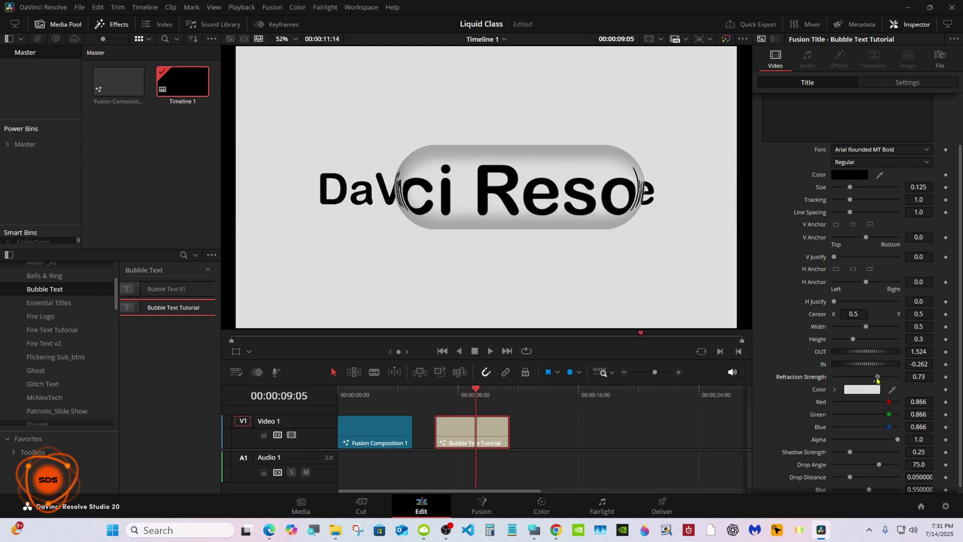
drag(877, 378, 876, 379)
- Try red title text and a green-tinted background, then reset the background to default grey
click(850, 175)
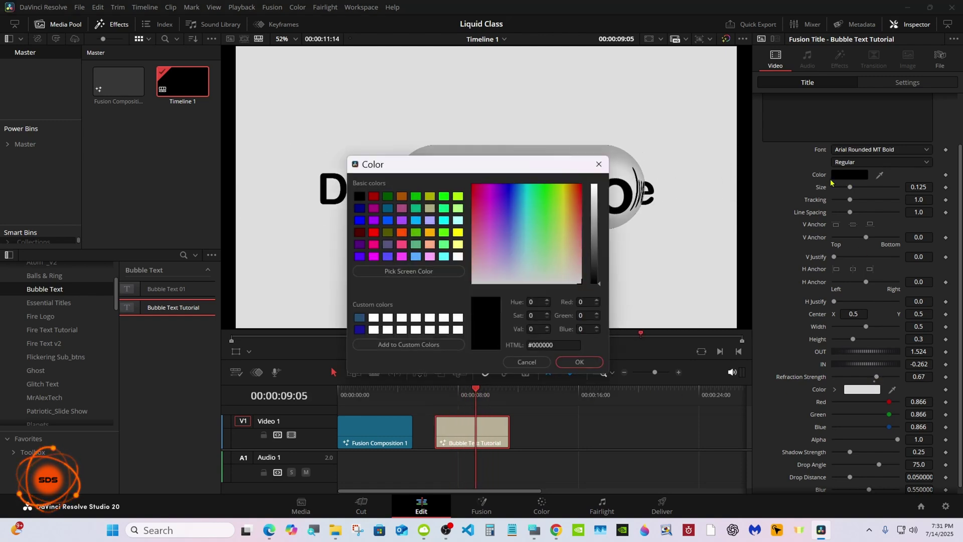
click(374, 232)
click(579, 362)
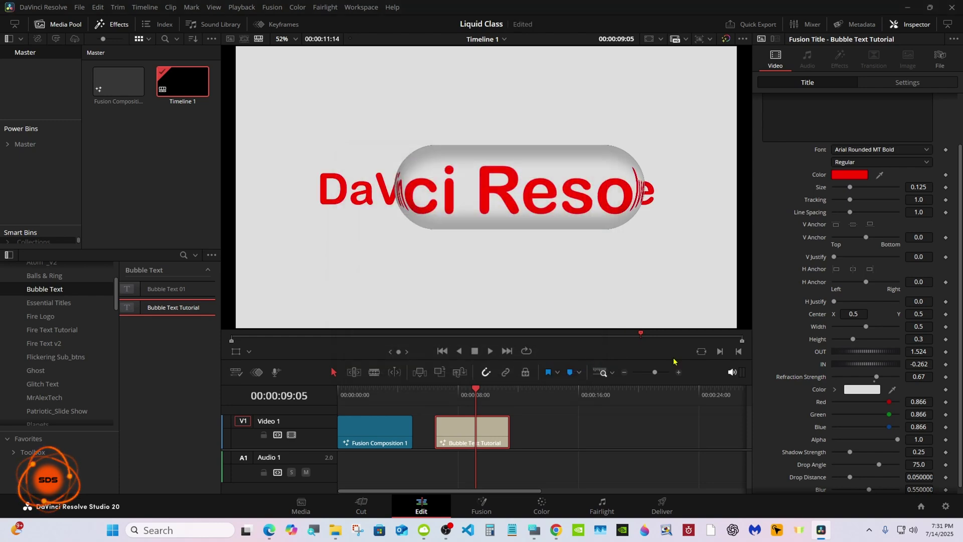
scroll(960, 304, down, 1)
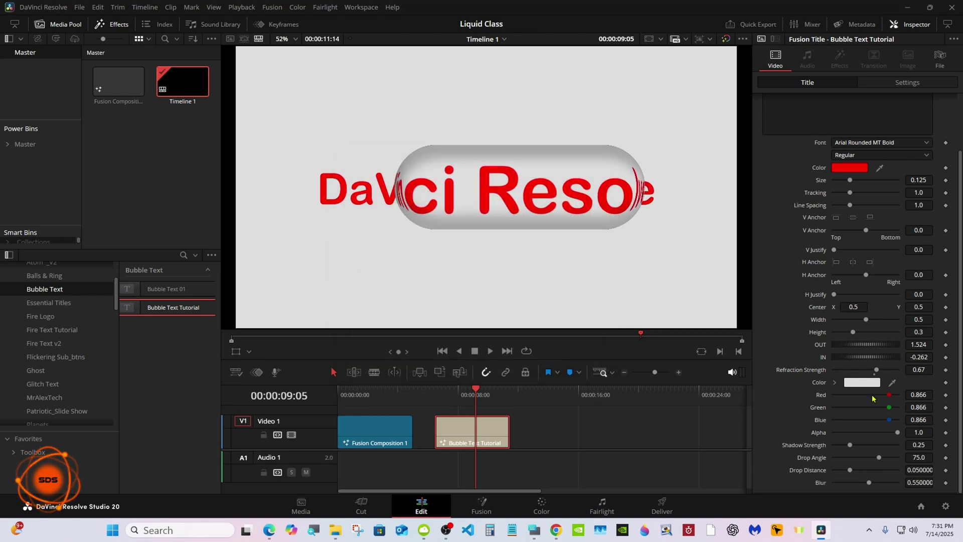
mouse_move(889, 407)
mouse_down()
mouse_move(835, 407)
mouse_move(913, 404)
mouse_move(899, 420)
mouse_up()
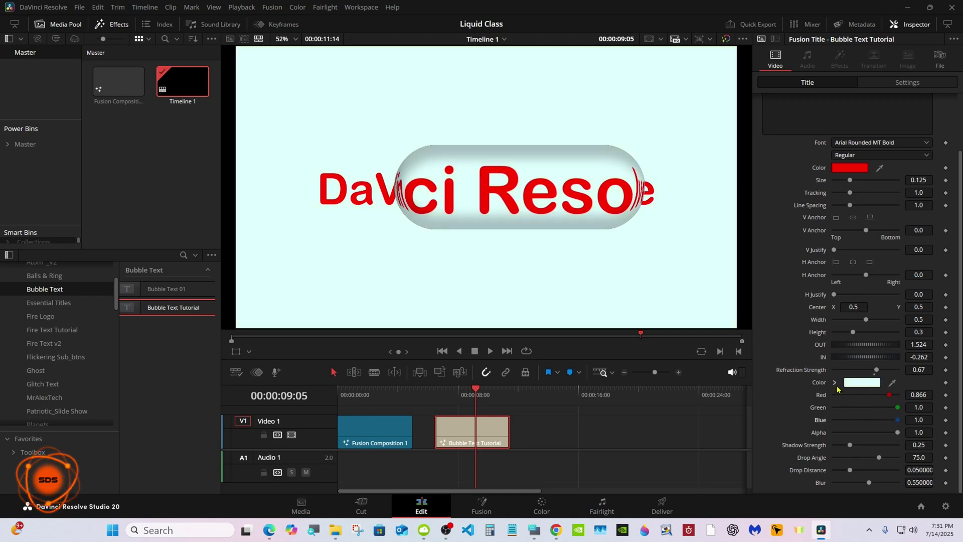
double_click(820, 383)
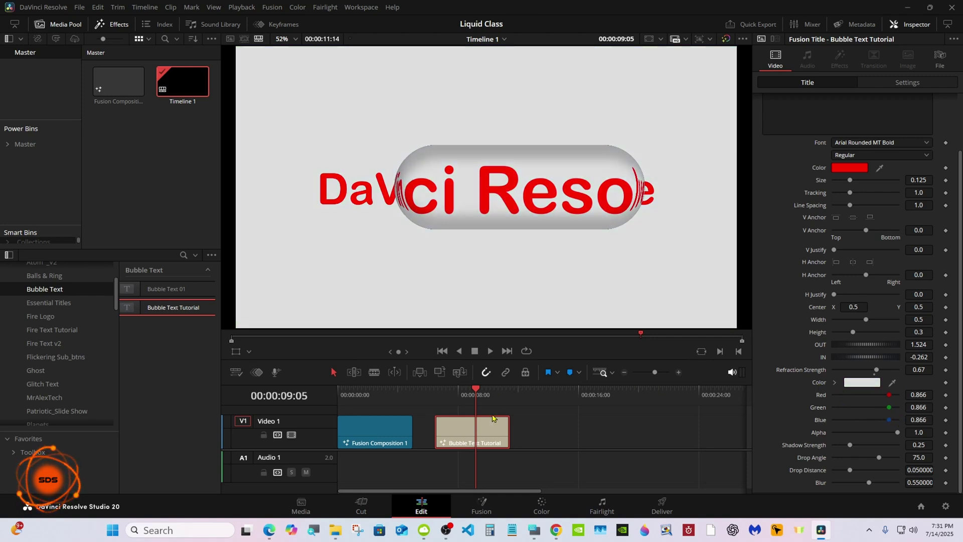
- Butt the clip against Fusion Composition 1, make the text black, and adjust shadow strength
drag(489, 424, 458, 426)
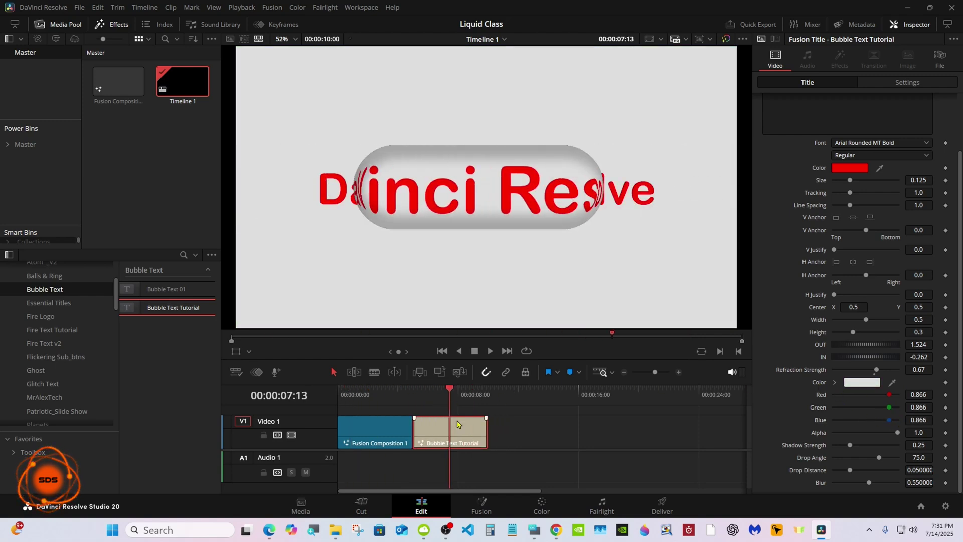
click(850, 167)
click(359, 196)
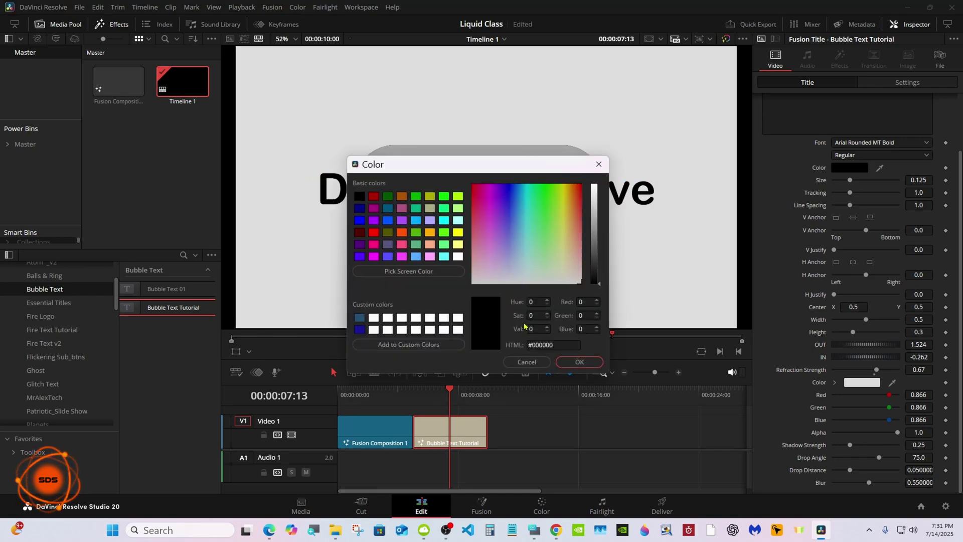
click(579, 362)
key(Home)
click(446, 396)
click(449, 432)
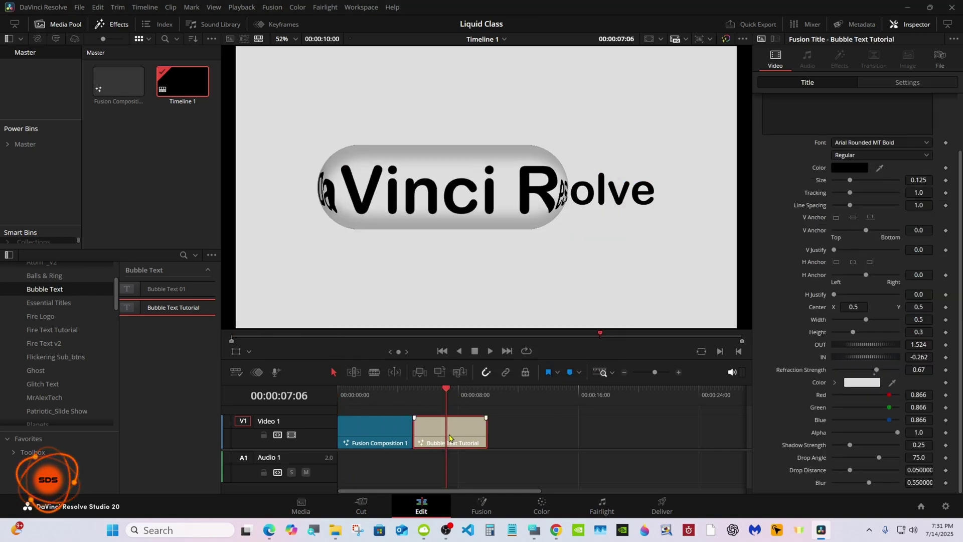
drag(850, 447, 883, 459)
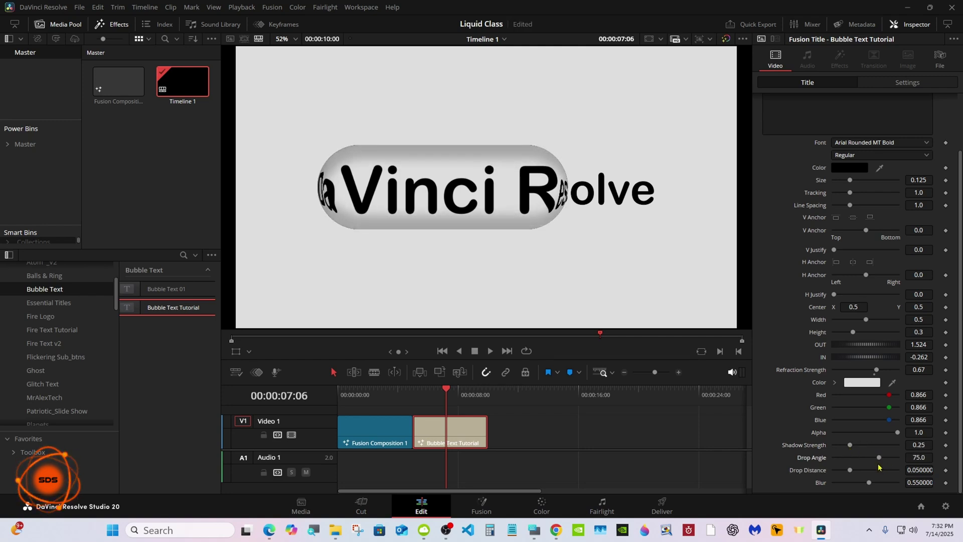
- Move the playhead to 00:00:00:00 to preview the plain black 'DaVinci Resolve' title
click(341, 396)
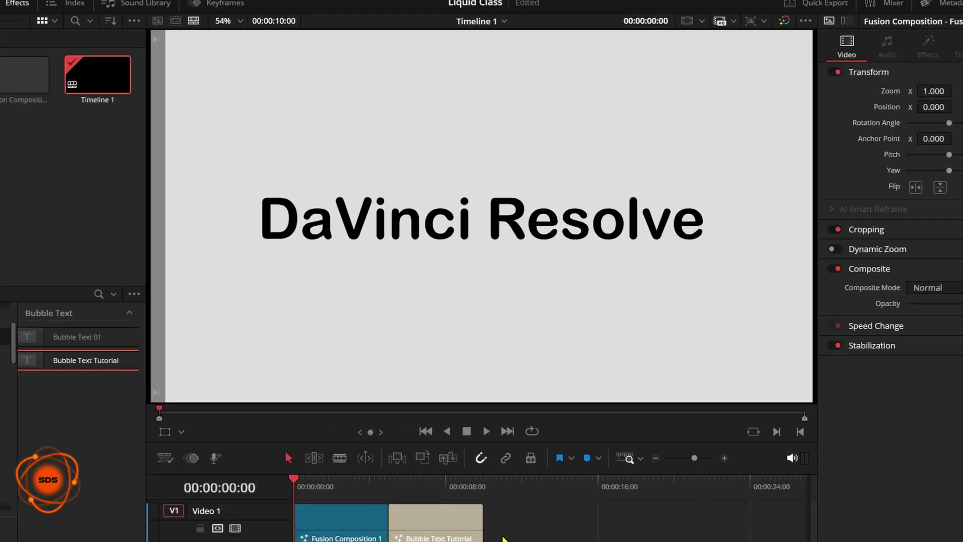